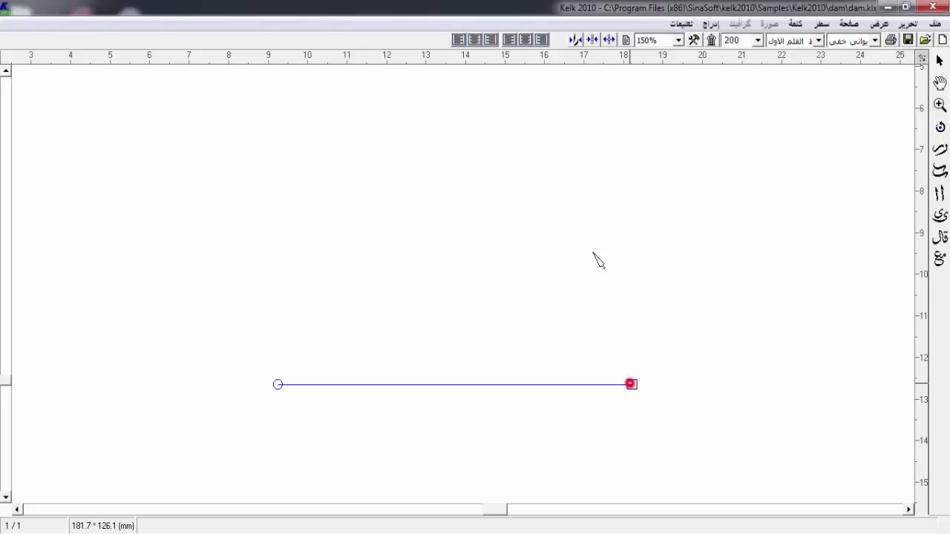
Step: Enter the two-part Arabic name and set it in the ثلث (Thuluth) font at size 100
click(626, 39)
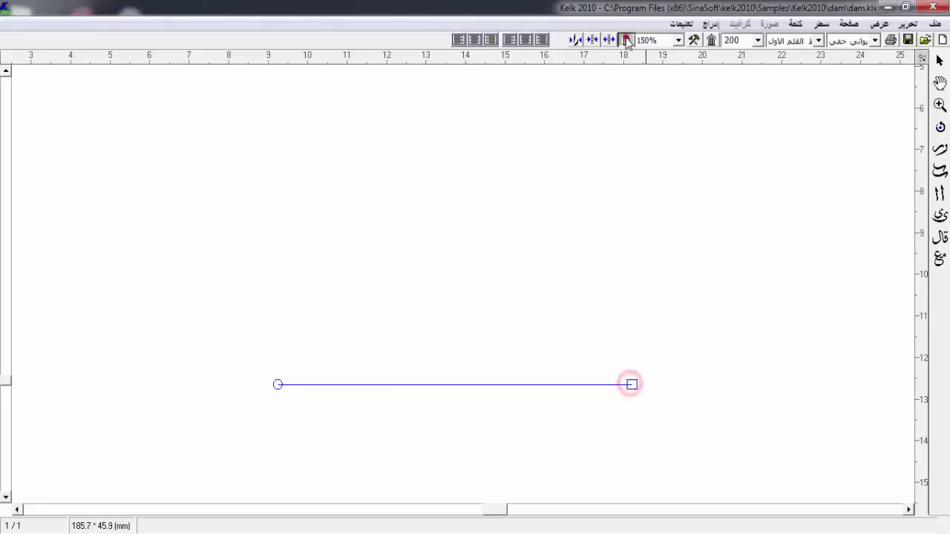
text(نه)
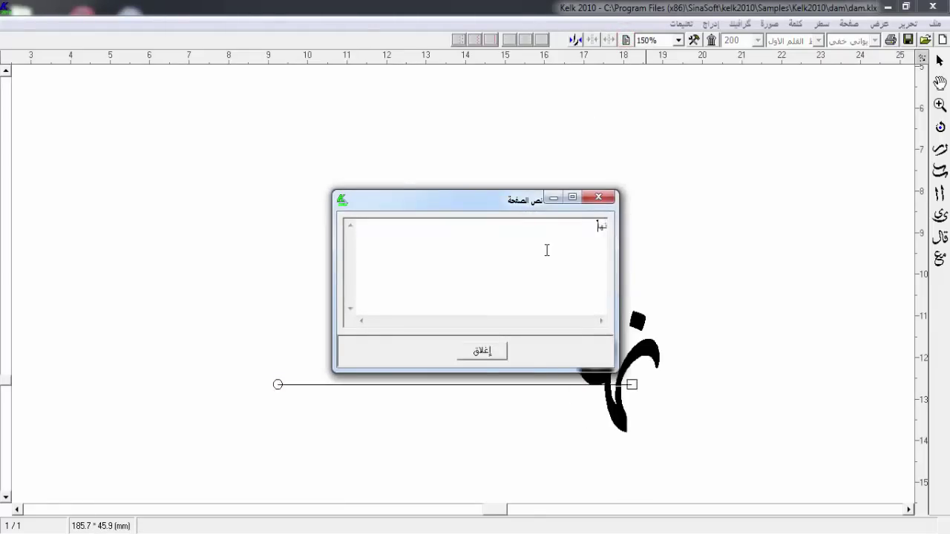
text(ال عبدالعظ)
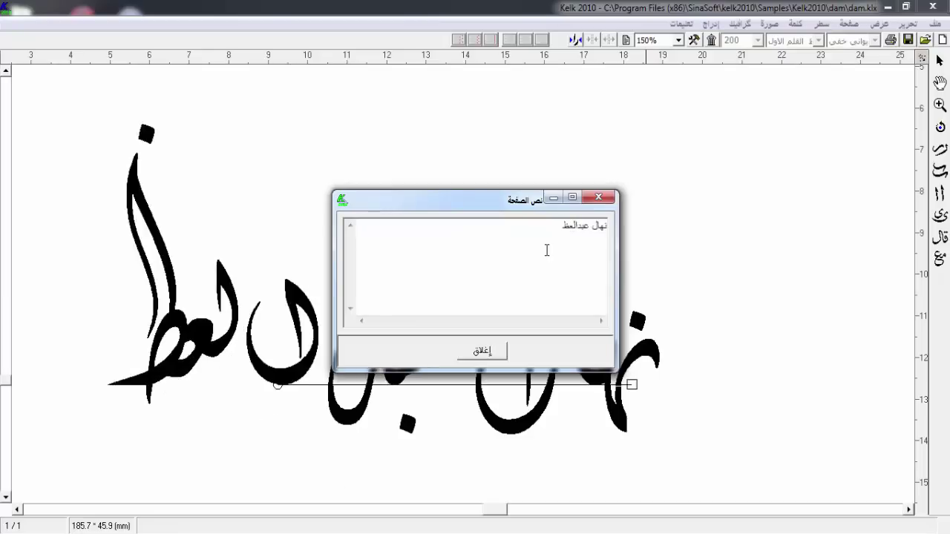
text(یم)
click(605, 196)
click(853, 40)
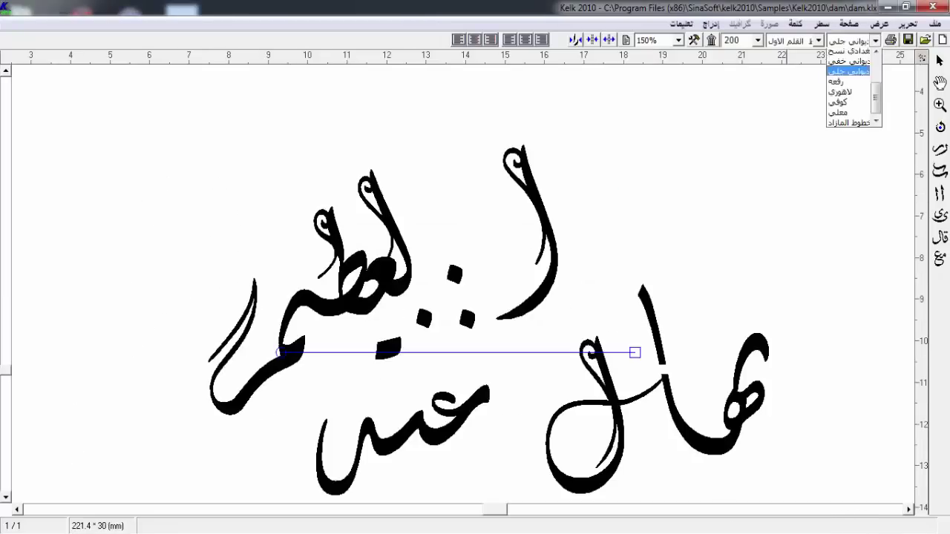
click(849, 75)
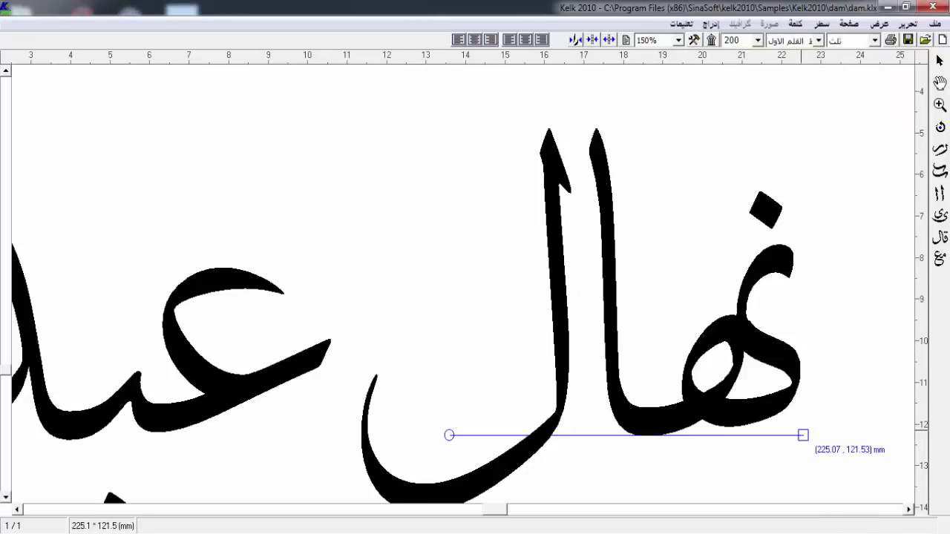
click(742, 40)
text(100)
key(Return)
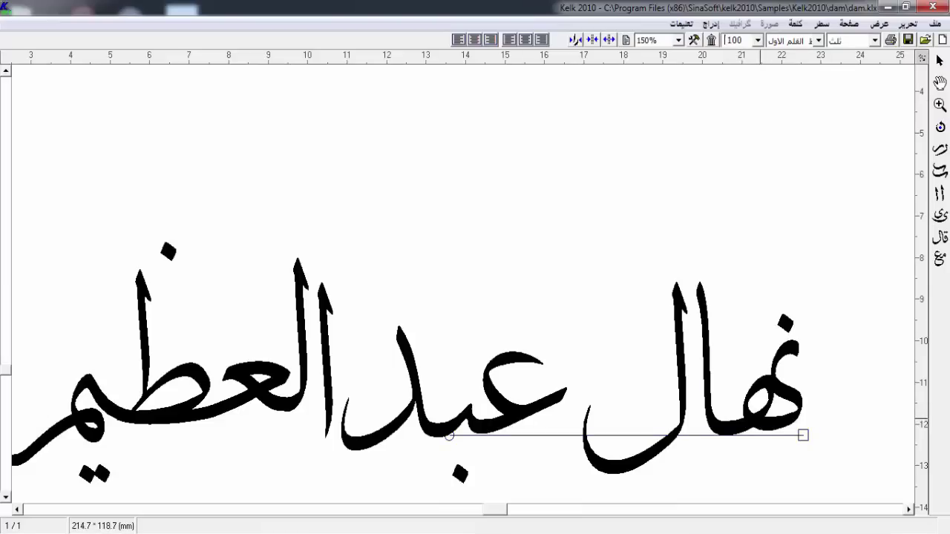
Step: Swap the final letter for an alternate form, leaving the lam unchanged
right_click(780, 335)
click(824, 429)
click(29, 145)
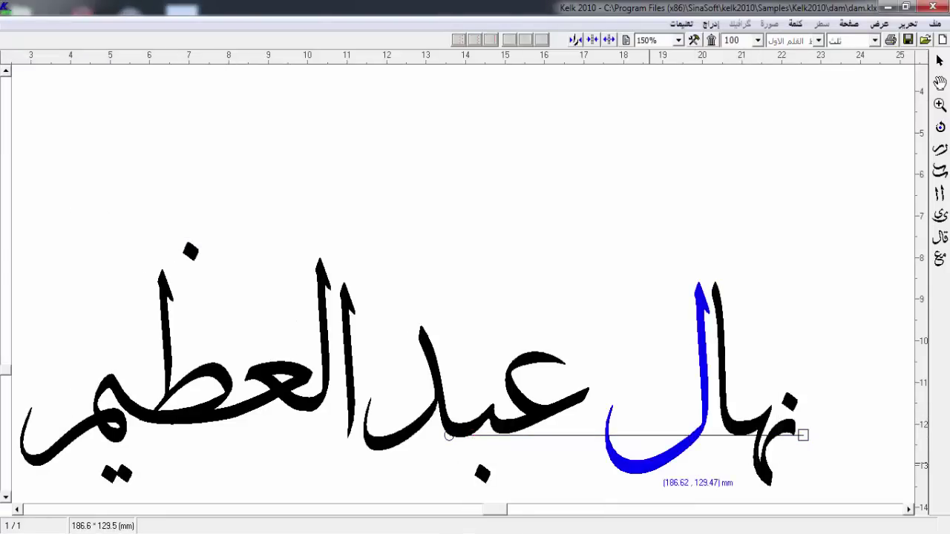
right_click(668, 392)
click(711, 484)
click(216, 70)
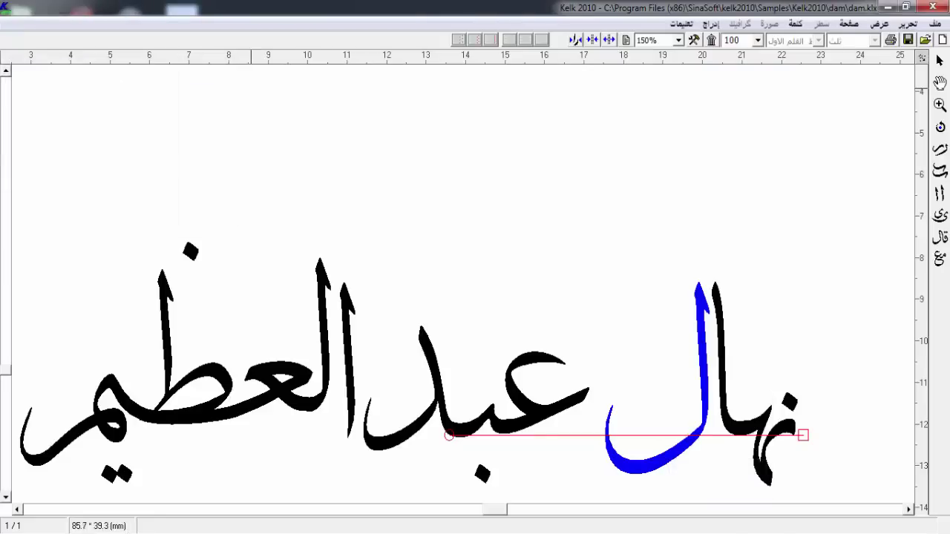
Step: Move the middle word and a tall alef stroke onto the first word, trying the last word there too
drag(520, 415, 742, 393)
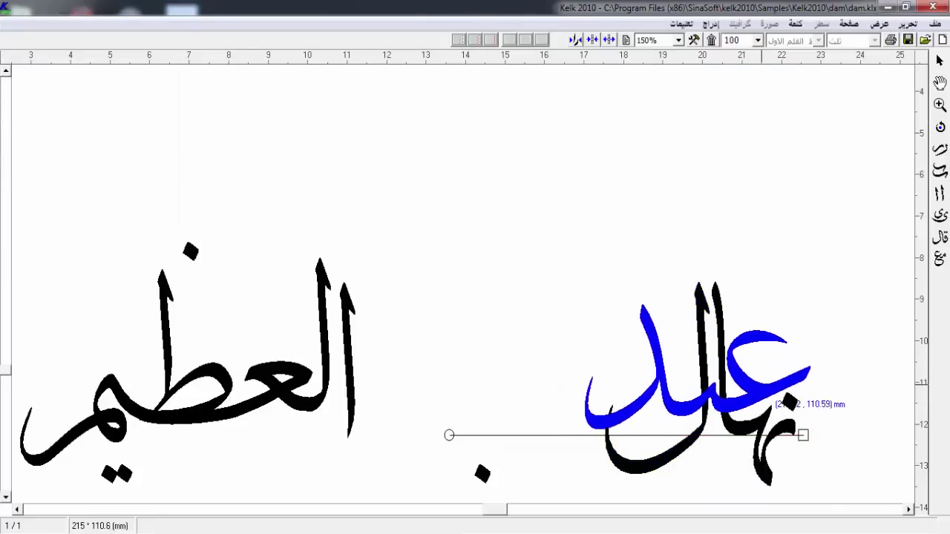
drag(347, 356, 681, 310)
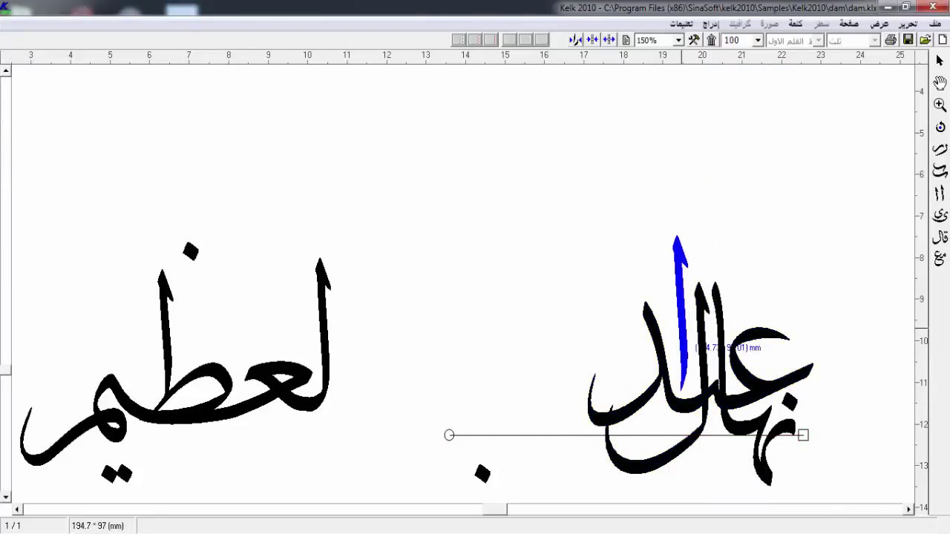
drag(319, 410, 799, 310)
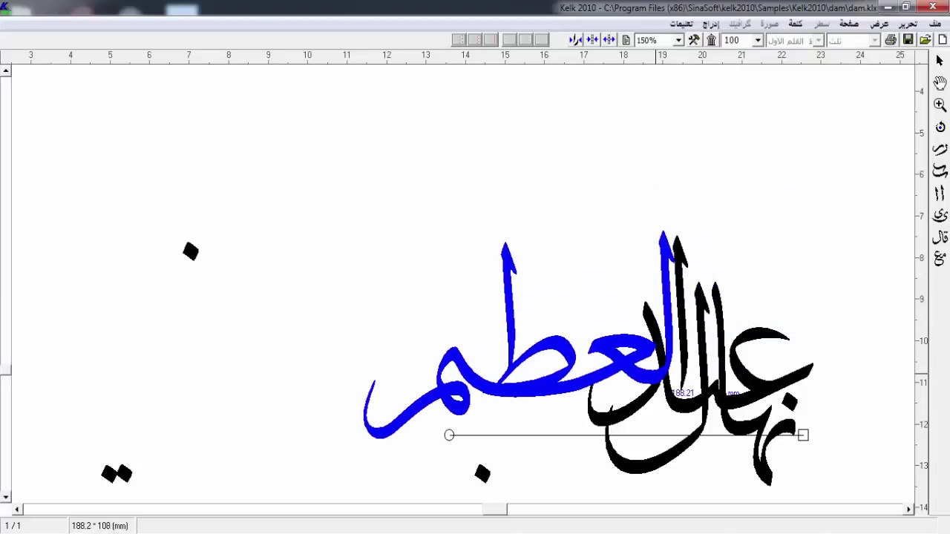
drag(792, 312, 553, 356)
Step: Swap in an alternate form of the last word and raise it above the first word
right_click(570, 373)
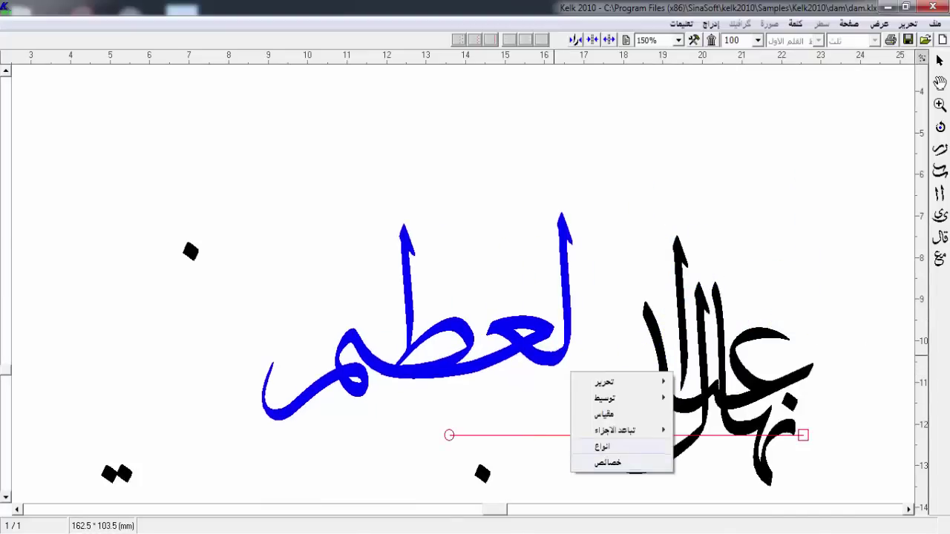
click(623, 383)
click(126, 170)
drag(504, 375, 707, 372)
click(682, 298)
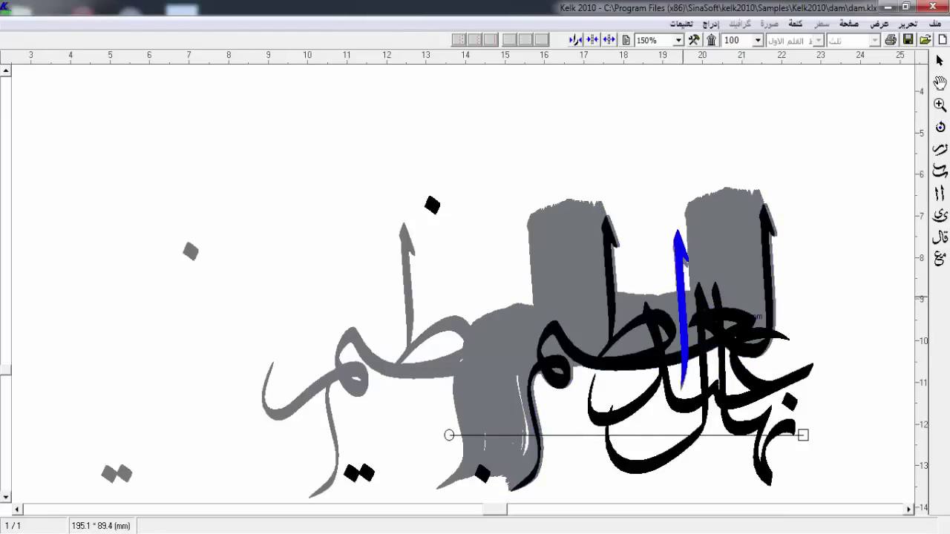
drag(710, 345, 707, 281)
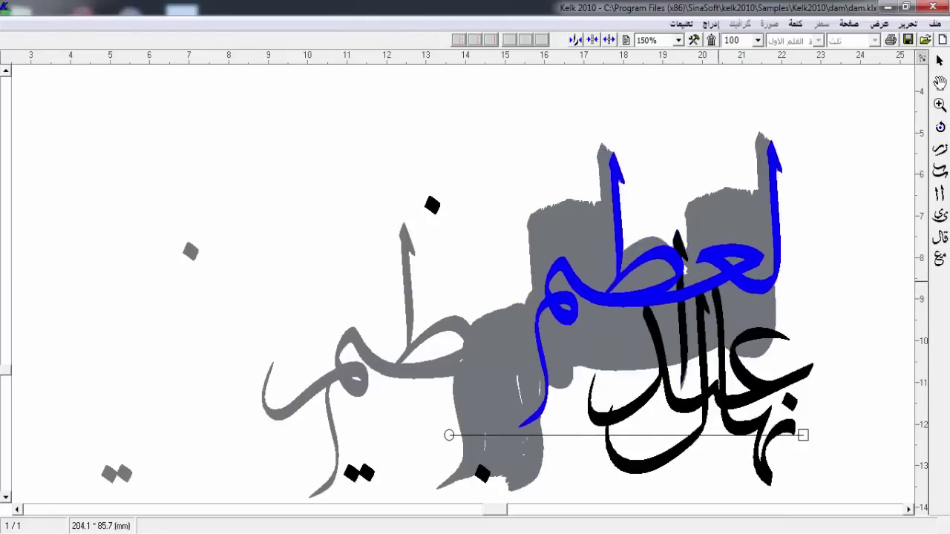
Step: Reposition and reshape the right-hand curved stroke, and settle the loose dots beside the upper letters
click(684, 320)
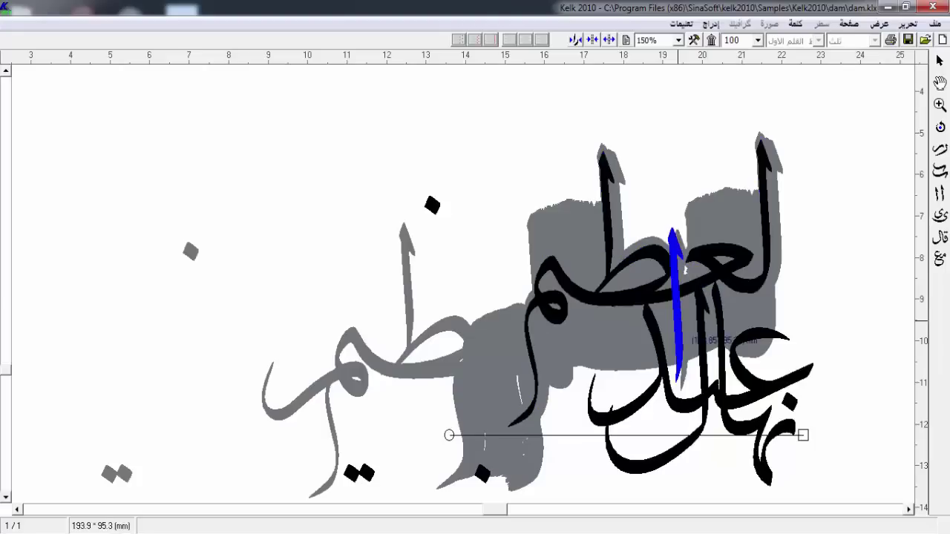
click(668, 467)
drag(730, 348, 742, 386)
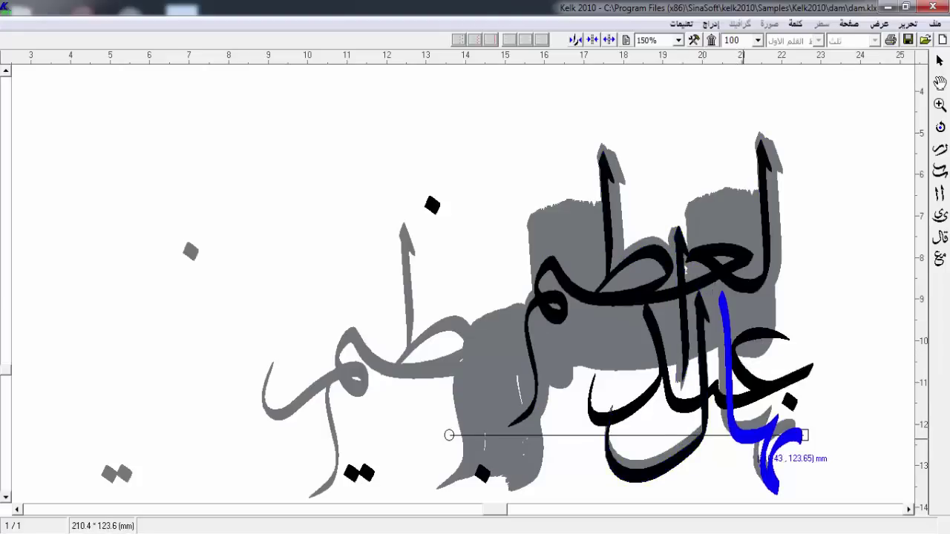
click(702, 410)
drag(702, 410, 717, 427)
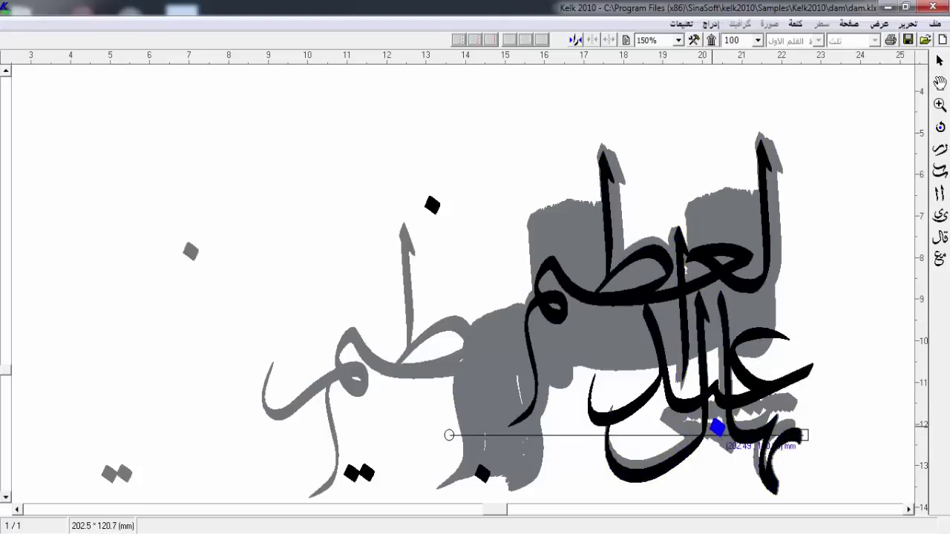
drag(587, 236, 632, 224)
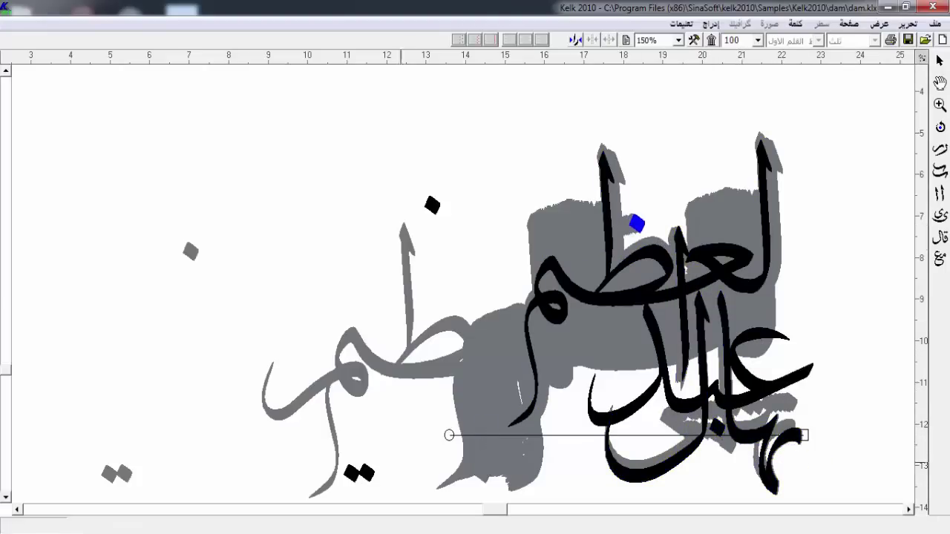
mouse_move(358, 473)
mouse_down()
mouse_move(592, 329)
mouse_move(779, 409)
mouse_up()
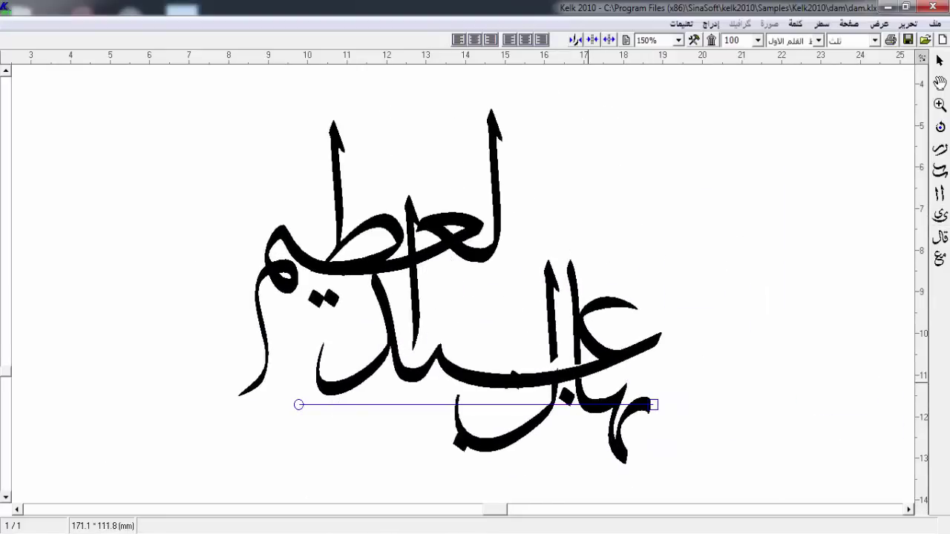
Step: Retype part of the middle word and nudge its dot into place
click(388, 484)
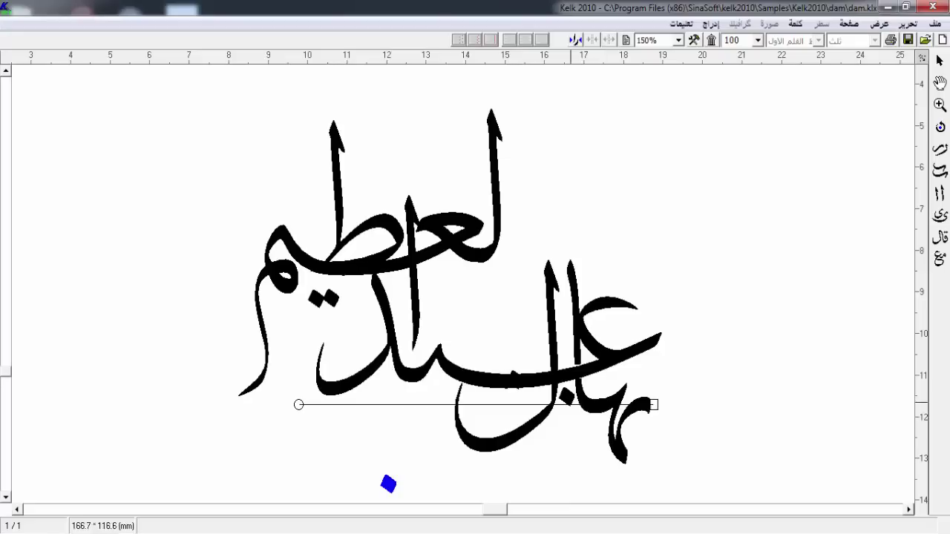
key(BackSpace)
key(BackSpace)
key(BackSpace)
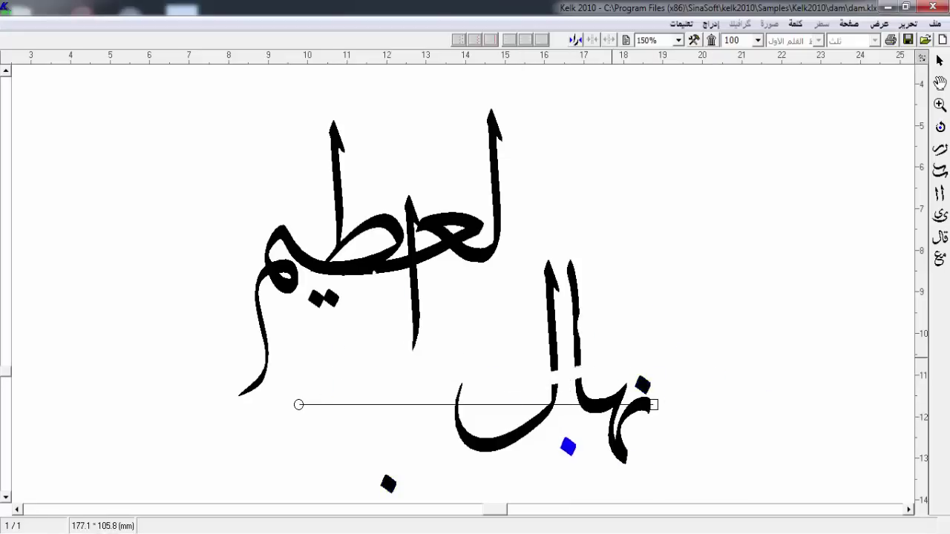
text(عبد)
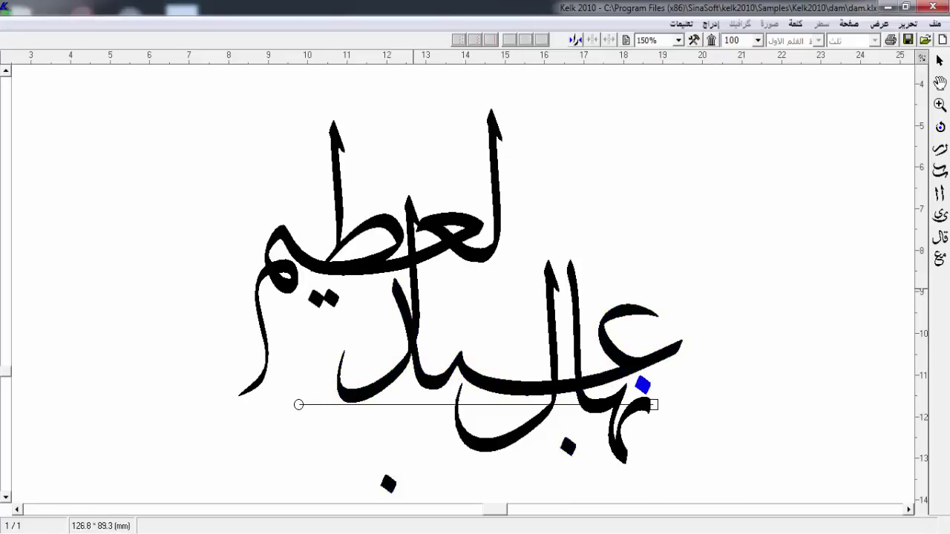
text(ال)
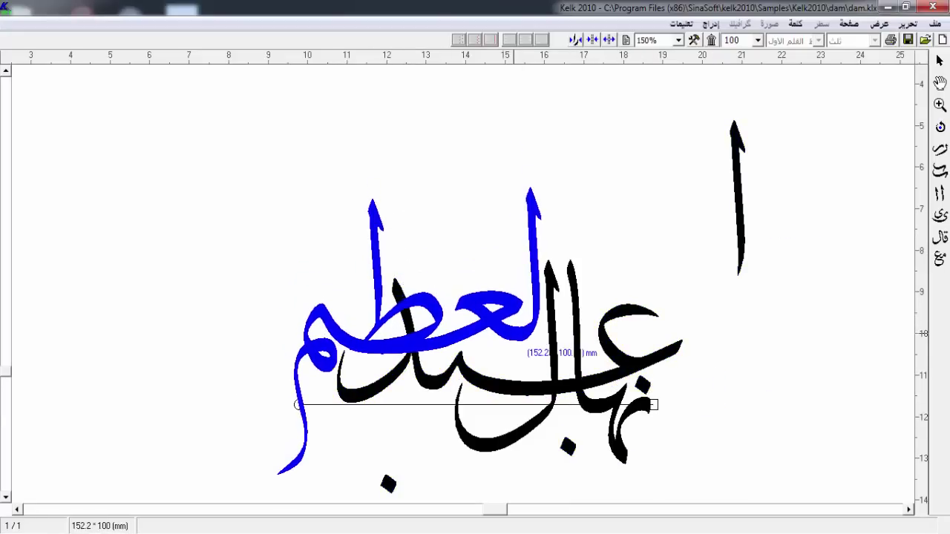
text(ع)
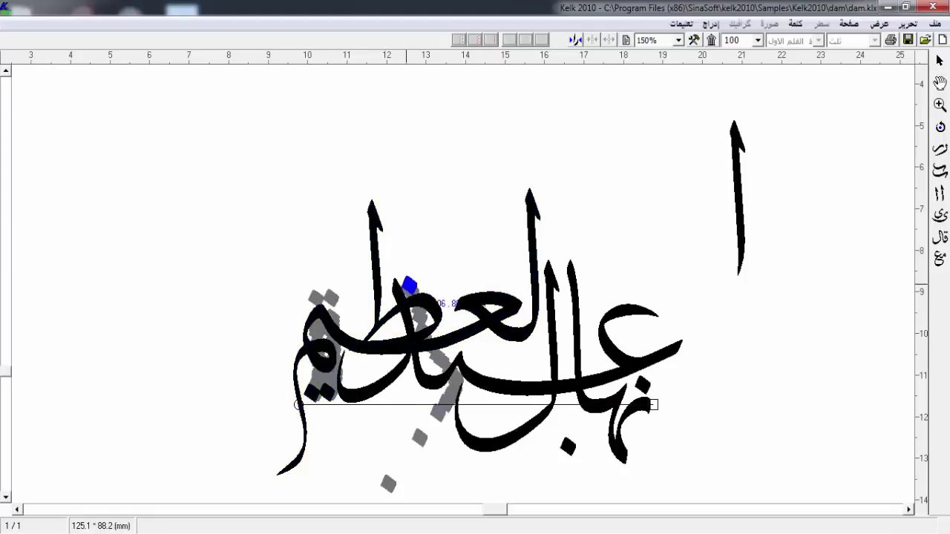
mouse_move(409, 285)
mouse_down()
mouse_move(414, 275)
mouse_move(647, 382)
mouse_up()
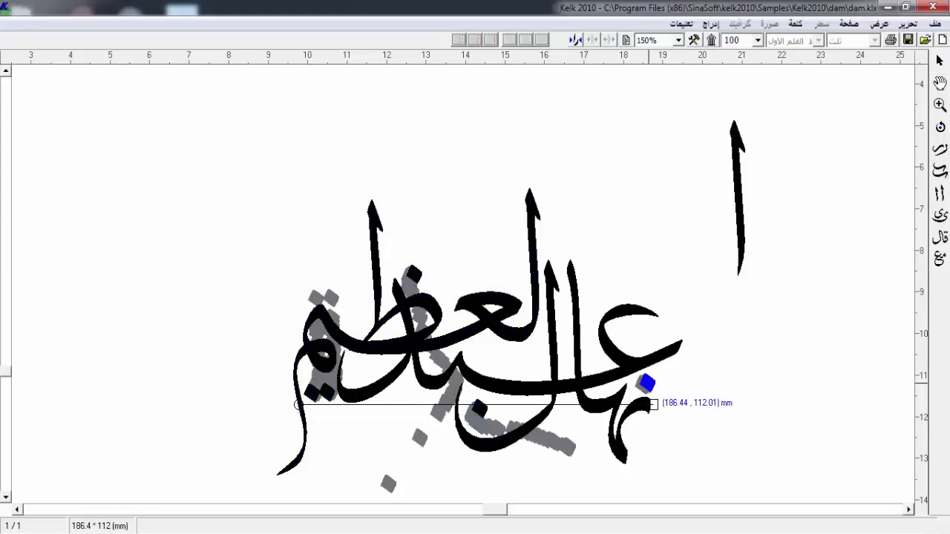
Step: Replace the standalone alef with a curved variant and stretch it over the lam
click(740, 236)
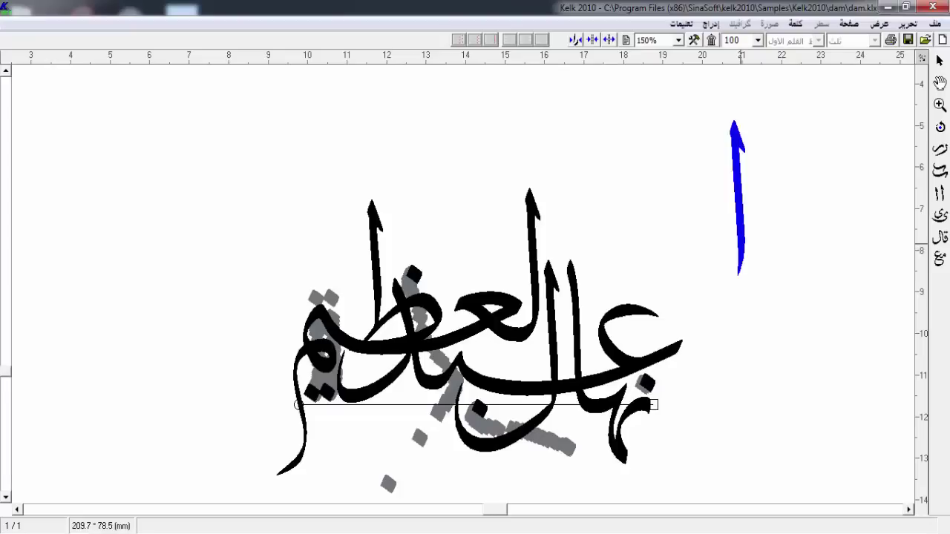
right_click(752, 368)
click(816, 445)
click(112, 102)
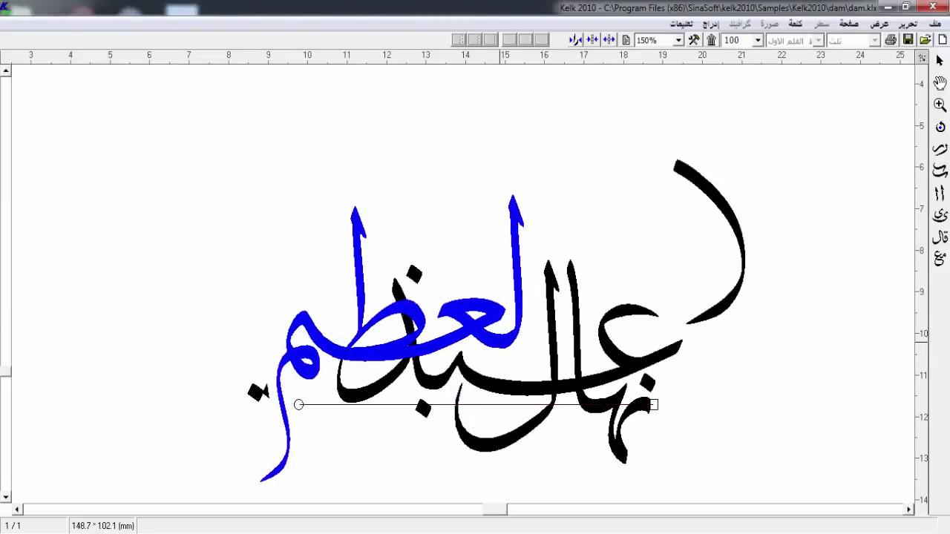
drag(742, 253, 597, 282)
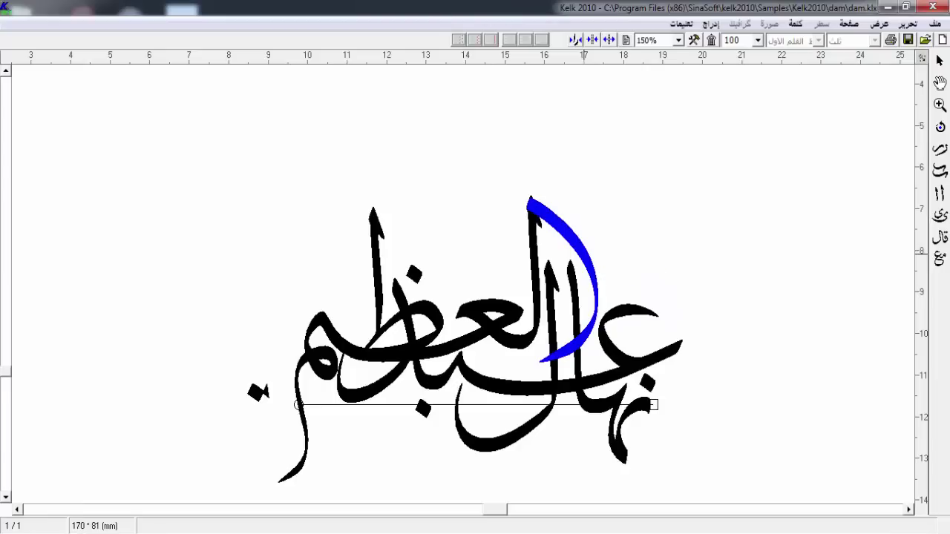
right_click(598, 340)
click(694, 349)
click(111, 102)
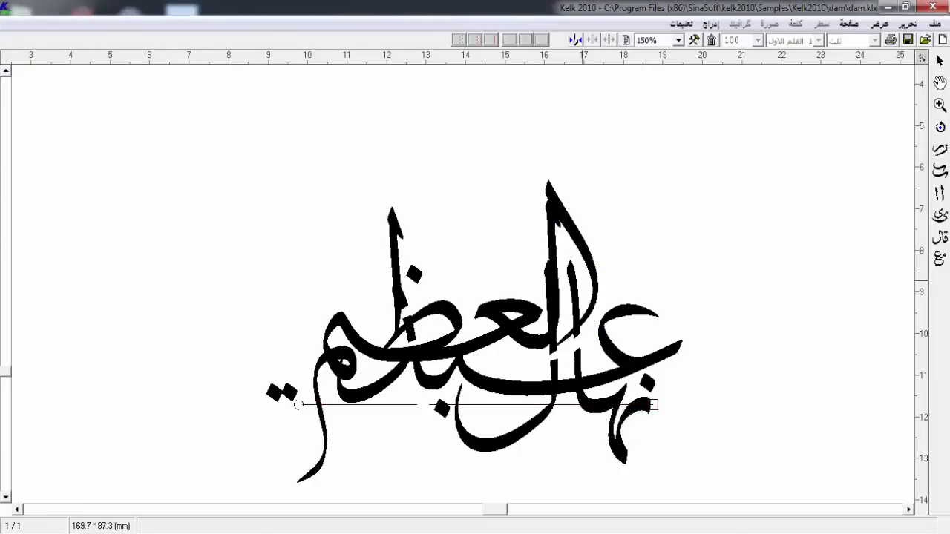
drag(564, 223, 593, 297)
Step: Shift the left and right letter groups slightly left and reshape the tall top stroke
drag(572, 349, 556, 348)
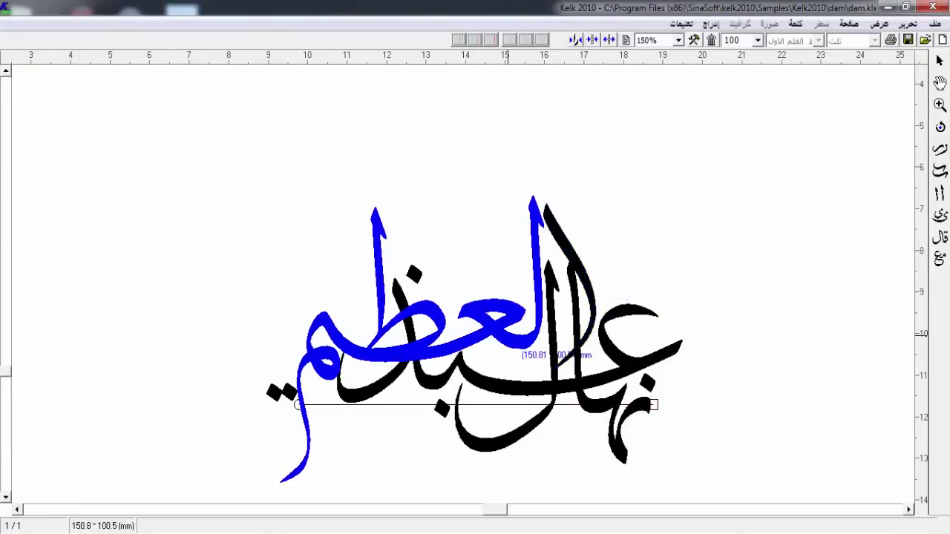
click(590, 275)
drag(591, 274, 573, 291)
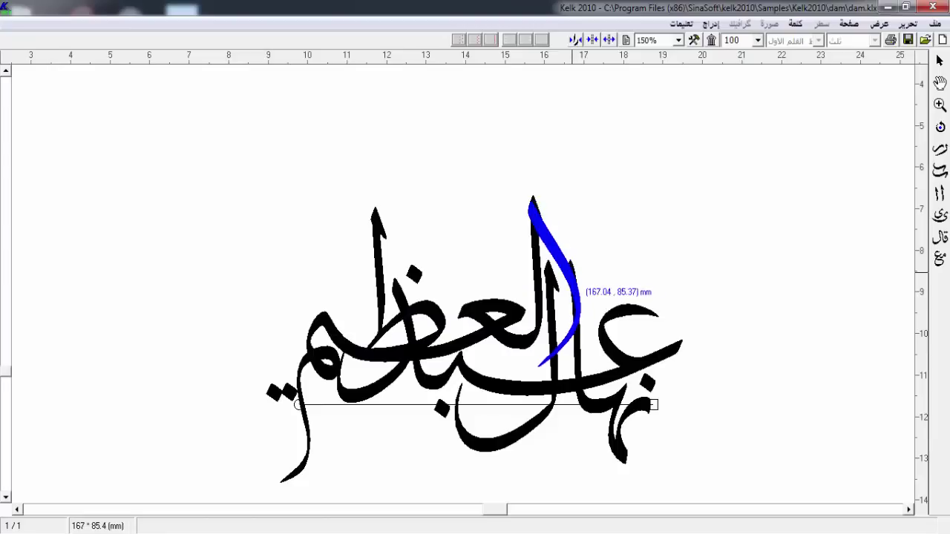
click(553, 326)
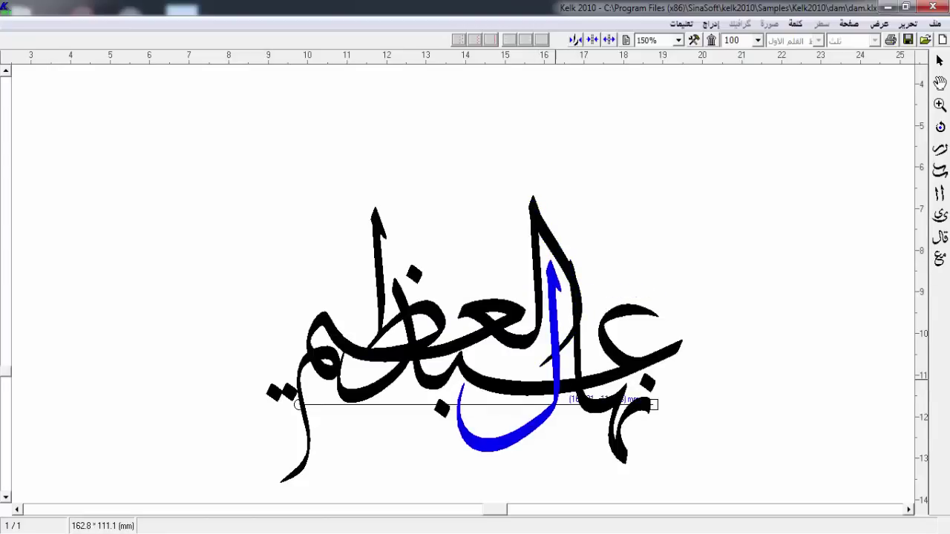
mouse_move(583, 393)
mouse_down()
mouse_move(574, 399)
mouse_move(581, 392)
mouse_up()
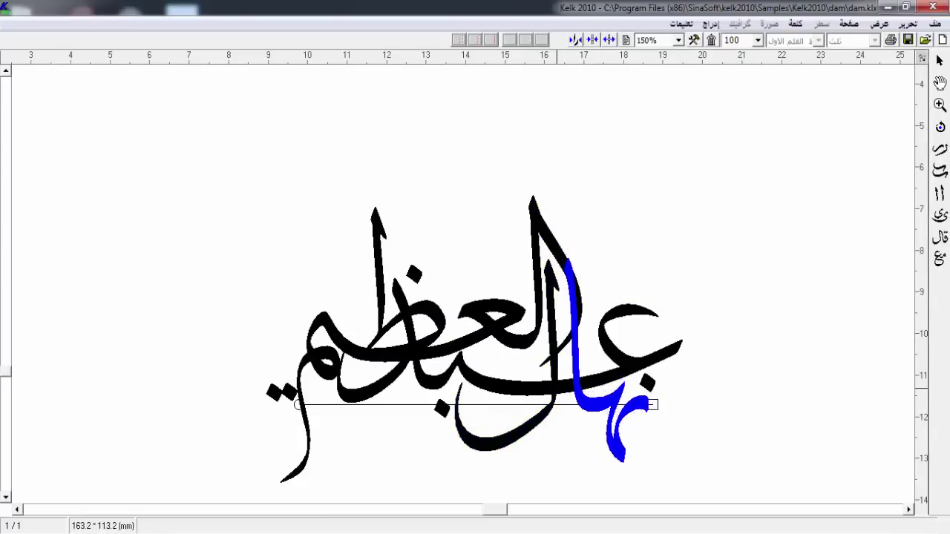
click(556, 334)
Step: Reposition the curved stroke and word group, and move the two-dot mark beneath the letters
drag(579, 326, 581, 322)
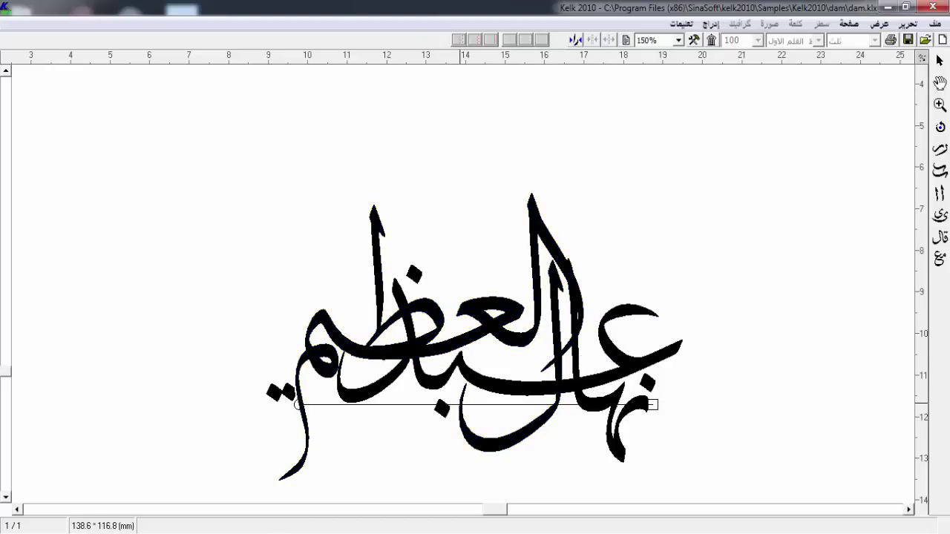
drag(449, 407, 450, 404)
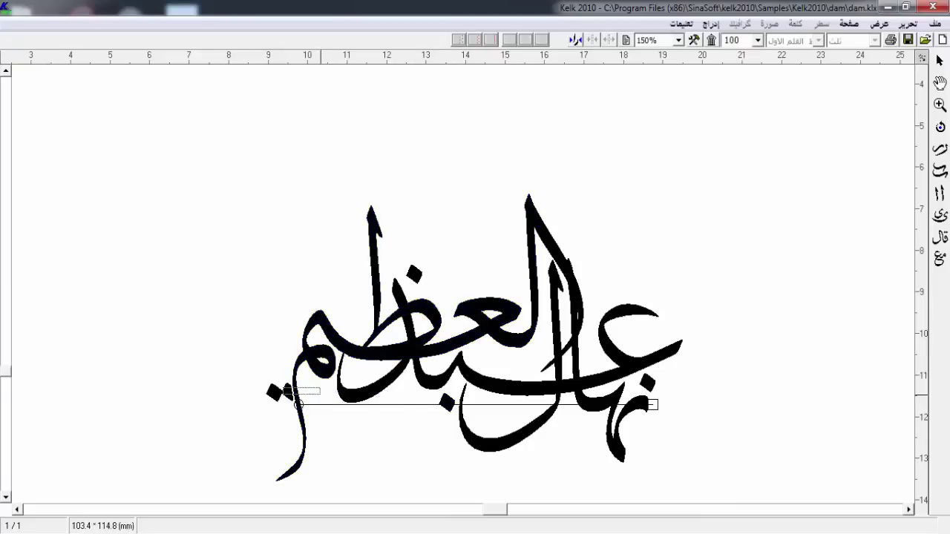
drag(276, 393, 323, 406)
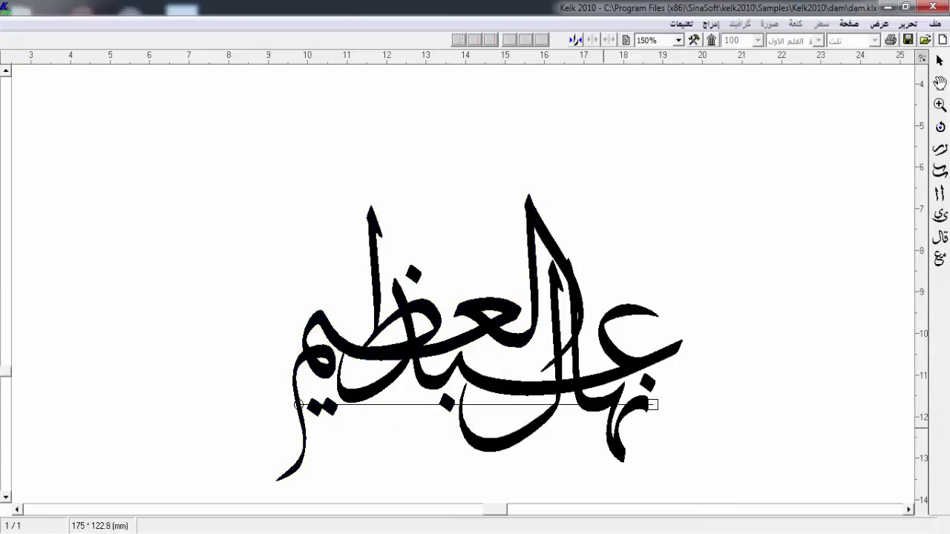
Step: Make the right-hand upright letter taller, then deselect it
click(584, 403)
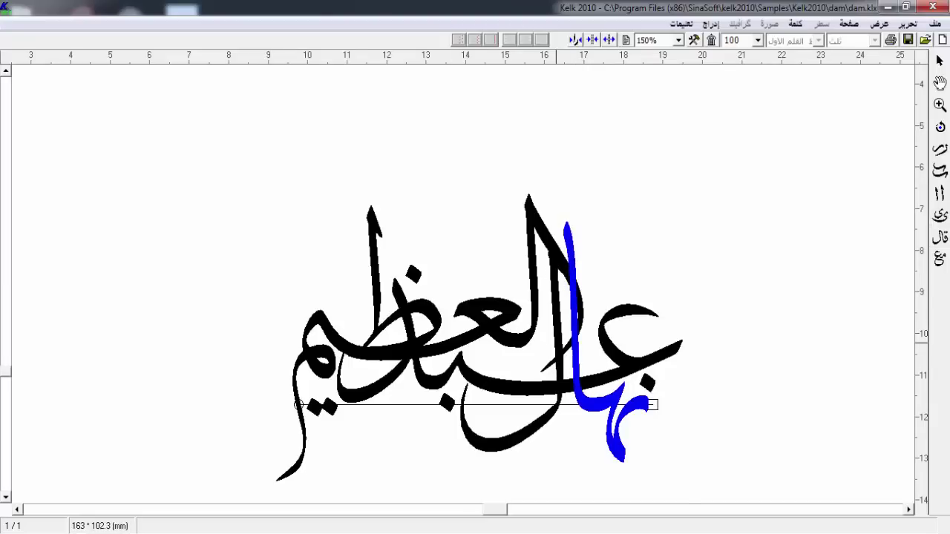
key(Up)
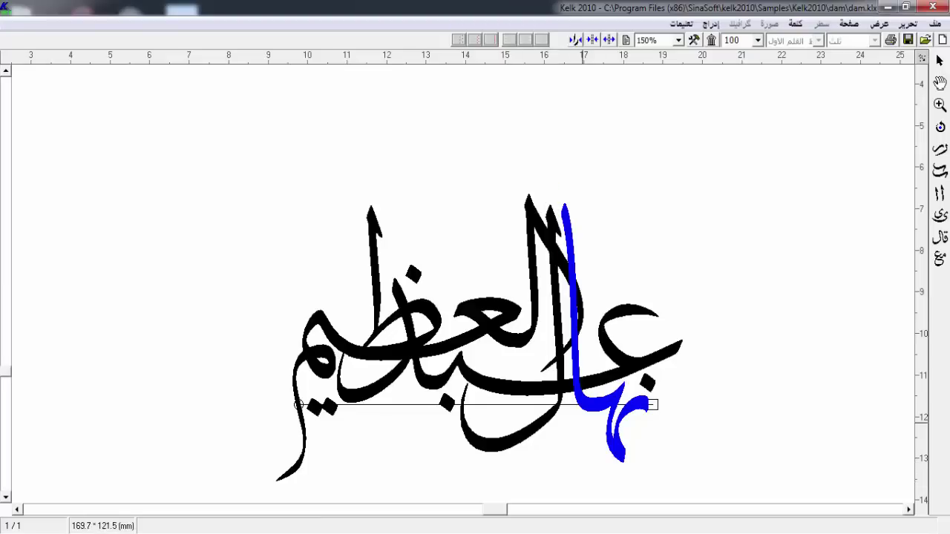
key(Escape)
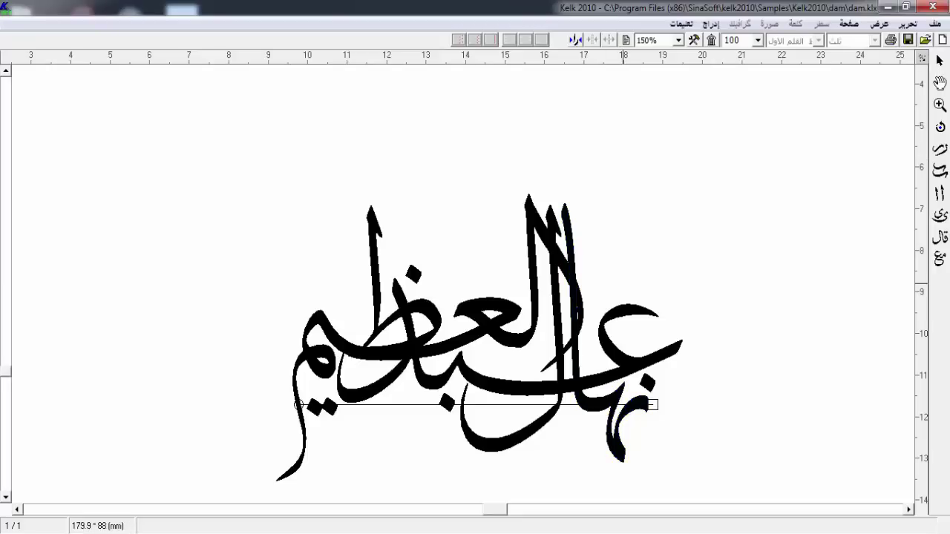
key(Tab)
key(Tab)
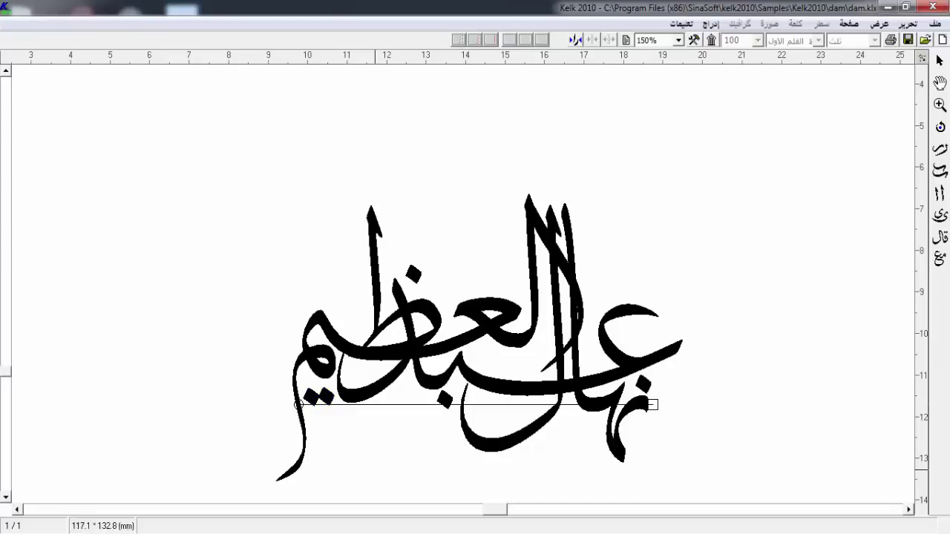
click(936, 23)
Step: Print the calligraphy page through pdfFactory and save the PDF as 'na th' on the Desktop
click(916, 237)
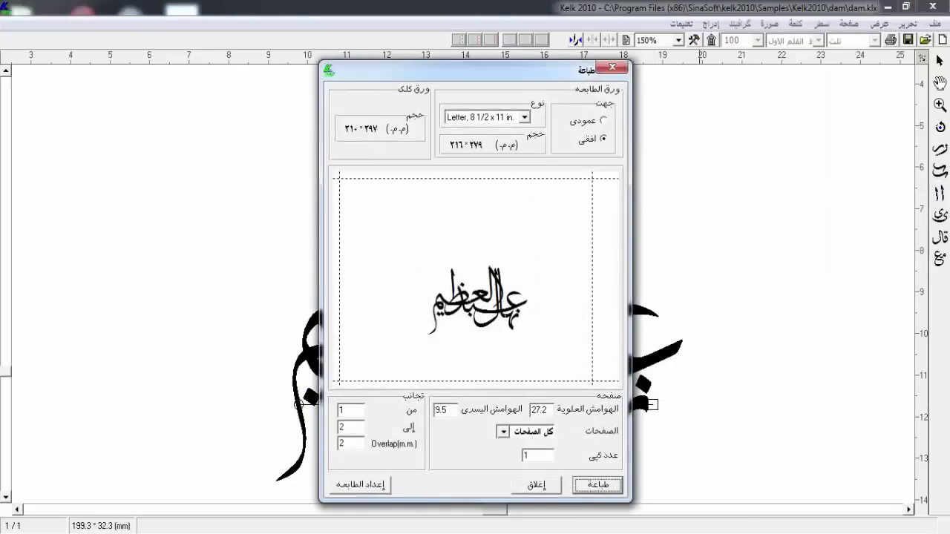
key(Return)
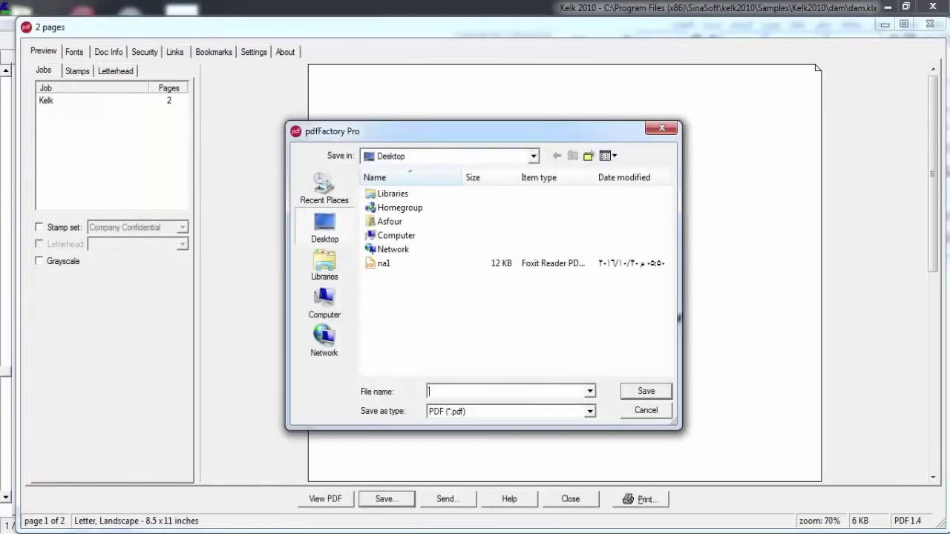
text(na th)
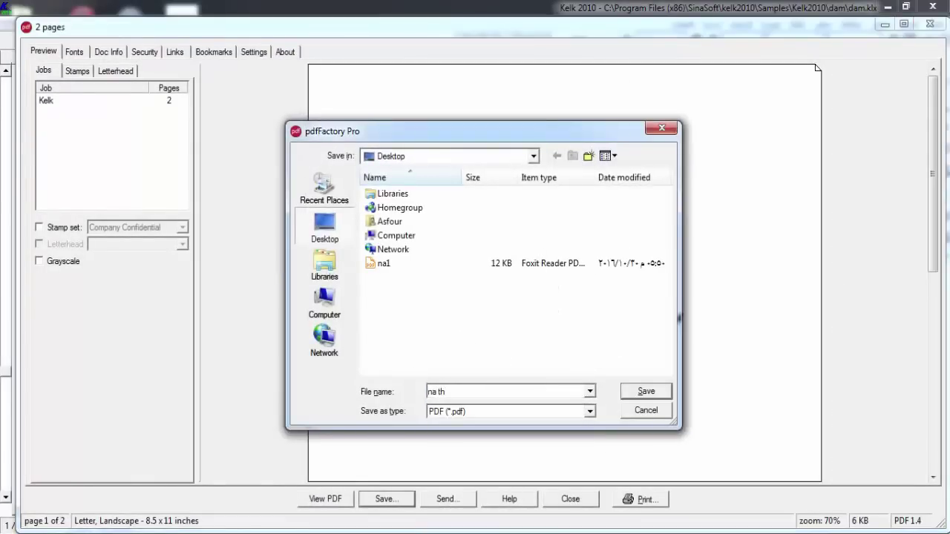
key(Return)
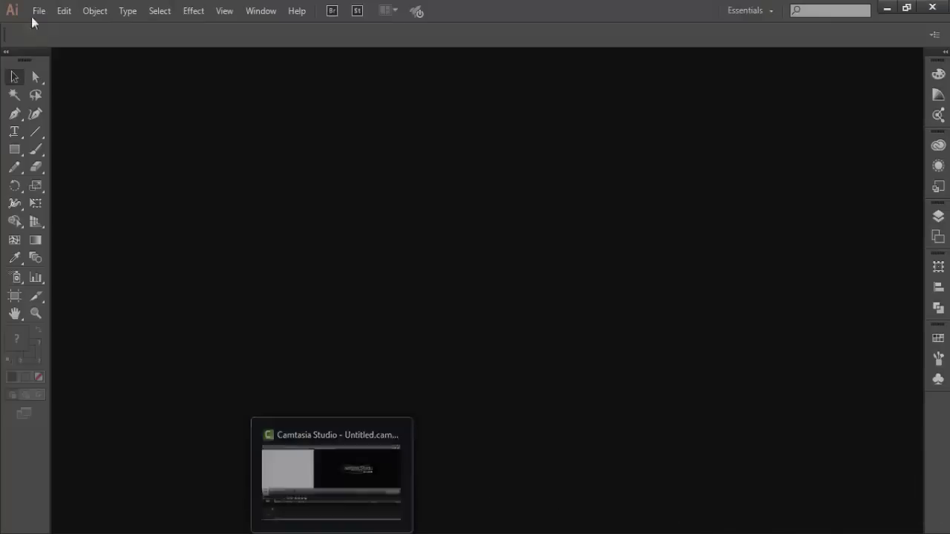
Step: Create a new 960 x 560 px Web document, then minimize Illustrator
click(39, 10)
click(77, 29)
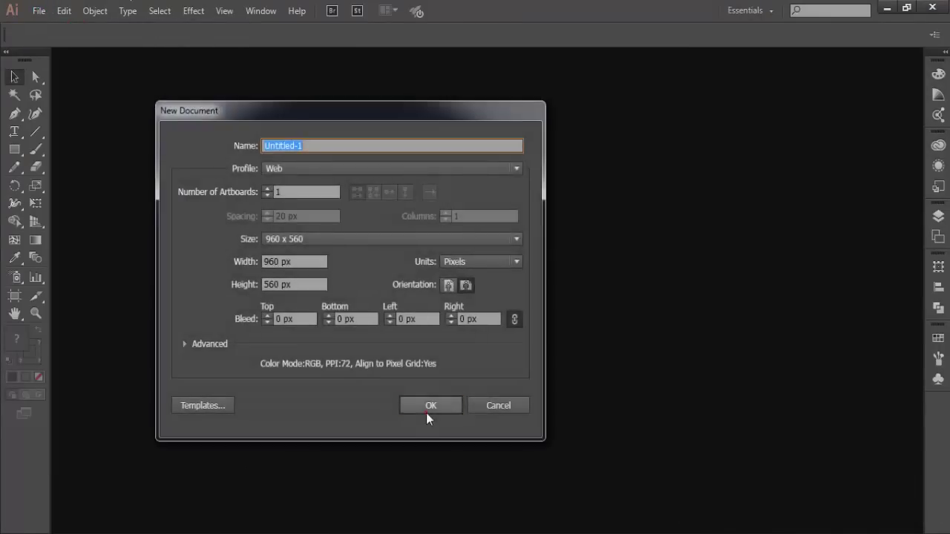
click(428, 416)
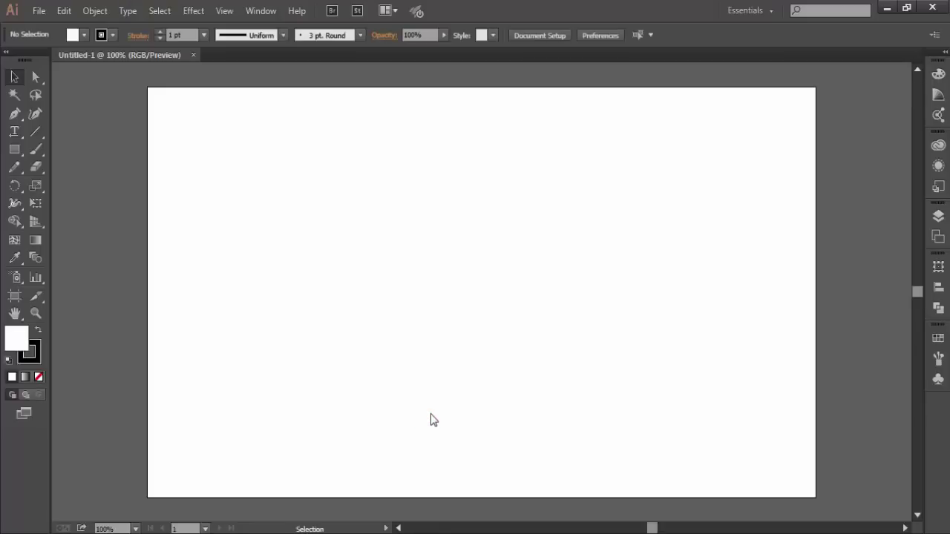
click(894, 8)
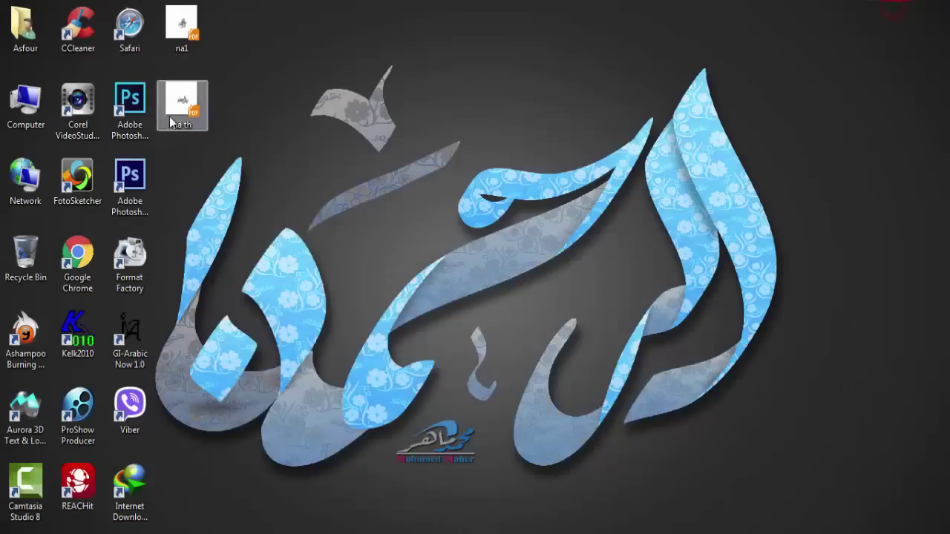
Step: Place the na th PDF and flatten its transparency, converting all text to outlines with anti-aliased rasters
drag(171, 122, 430, 326)
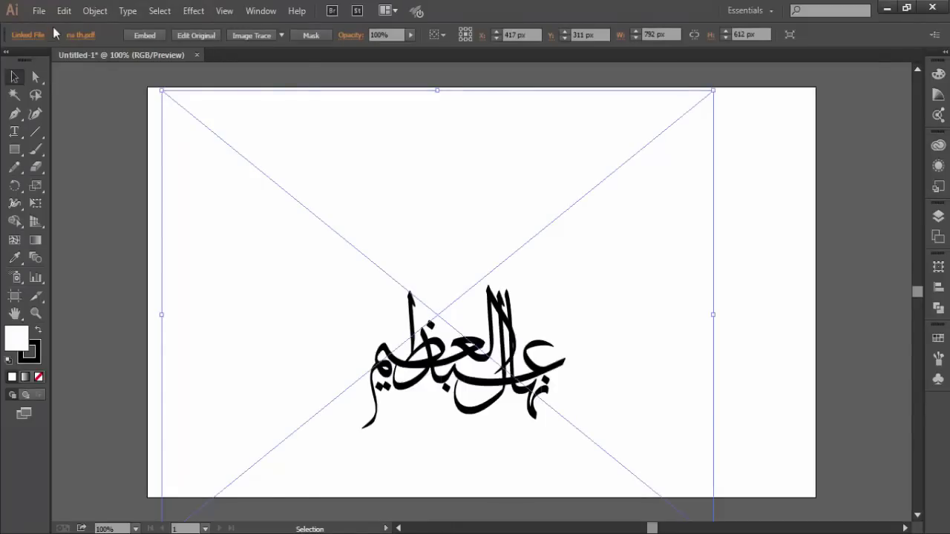
click(95, 10)
click(201, 248)
click(57, 141)
click(59, 196)
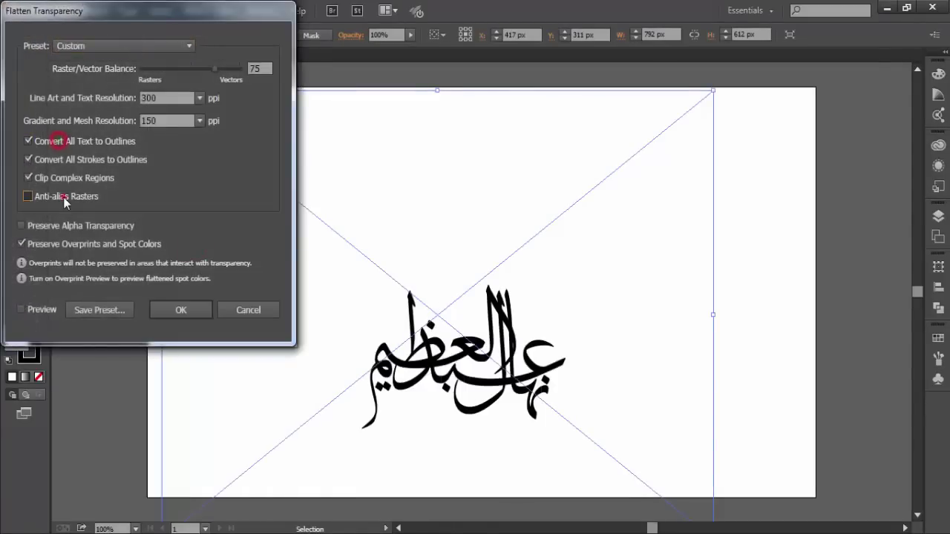
click(181, 309)
Step: Select all calligraphy shapes, enlarge and centre them on the artboard, then zoom into the lower right
click(34, 77)
drag(115, 76, 301, 183)
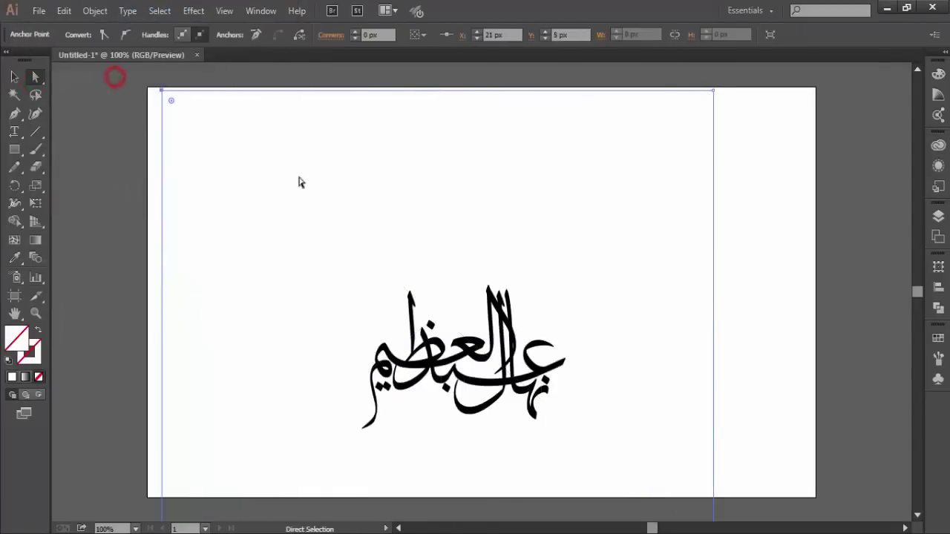
drag(290, 216, 442, 417)
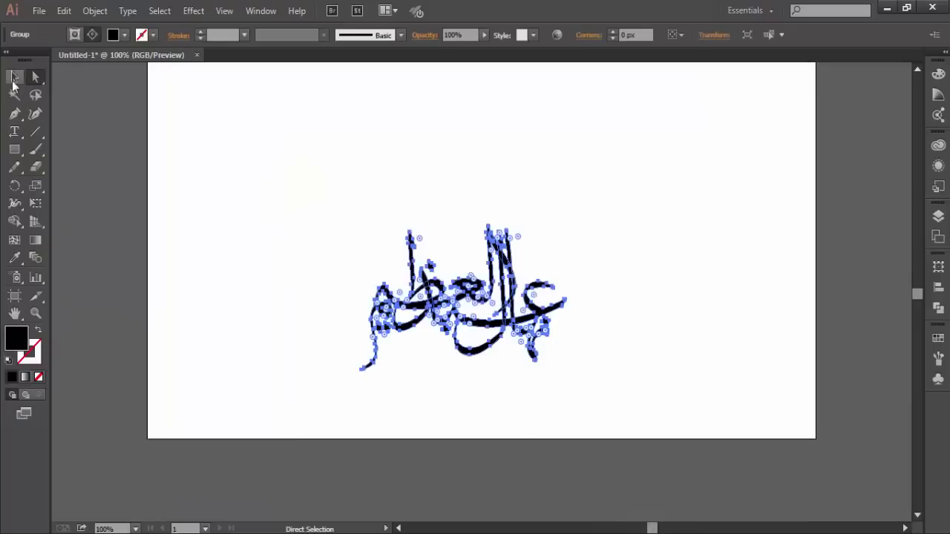
click(14, 77)
drag(469, 299, 457, 207)
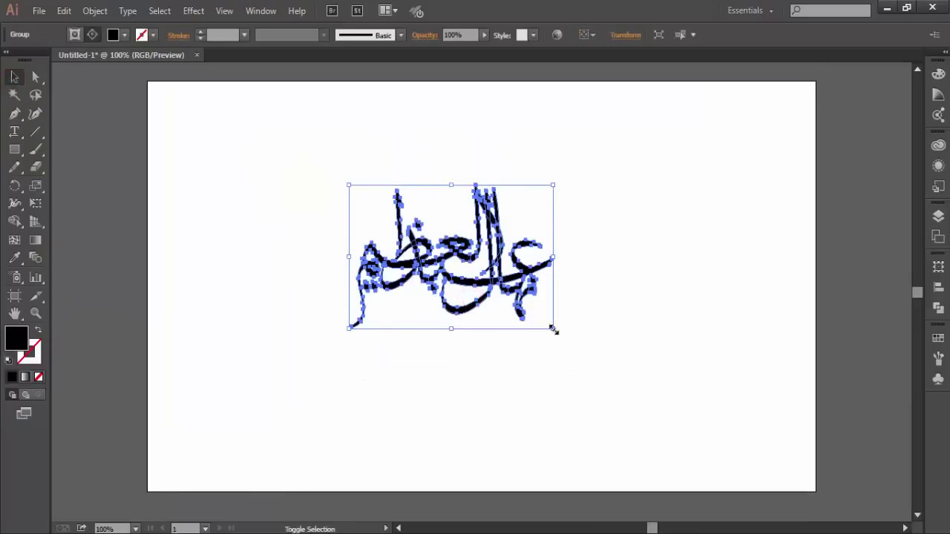
drag(553, 329, 689, 422)
drag(547, 339, 480, 299)
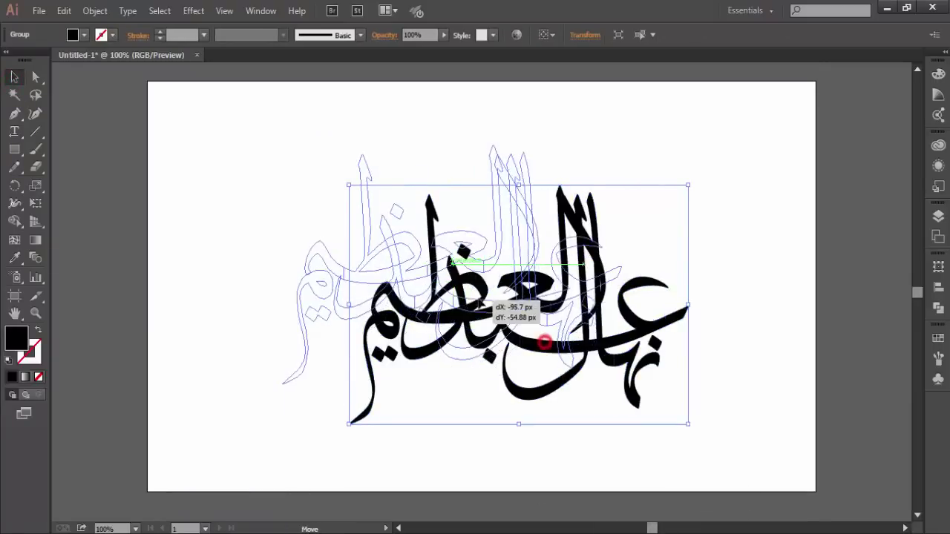
click(267, 309)
key(z)
drag(411, 408, 675, 224)
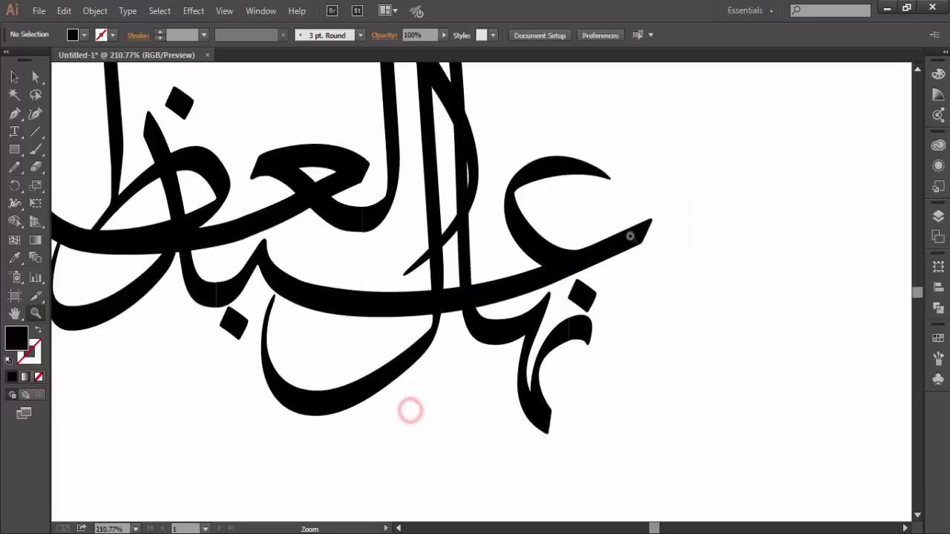
Step: Unite the overlapping lower letter pieces, then the ع with the tall stroke
click(34, 77)
drag(495, 420, 577, 322)
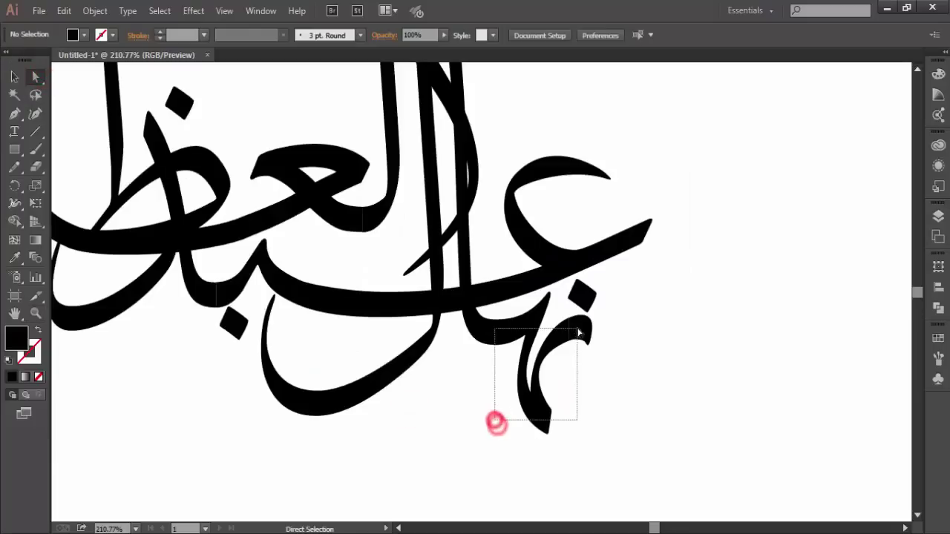
click(937, 307)
click(774, 288)
scroll(416, 267, up, 1)
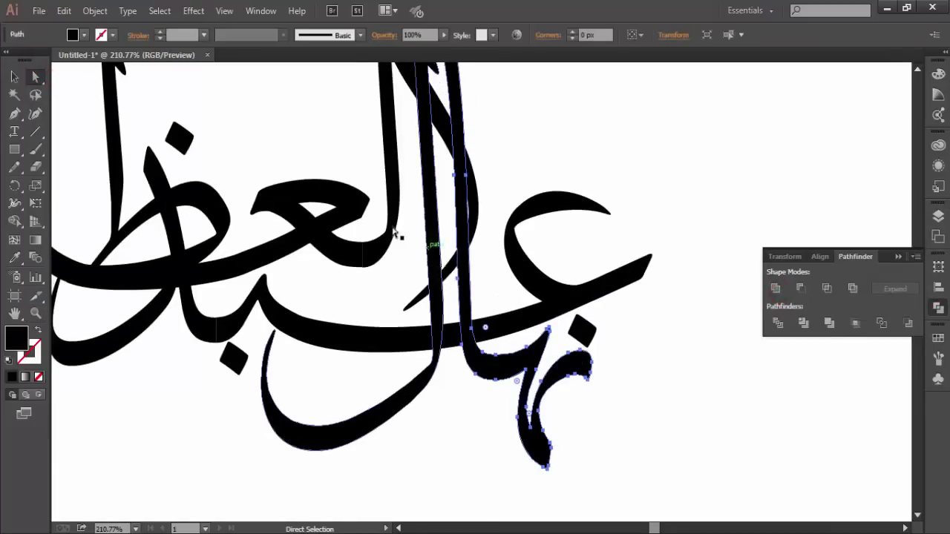
click(397, 234)
shift+click(341, 278)
click(775, 287)
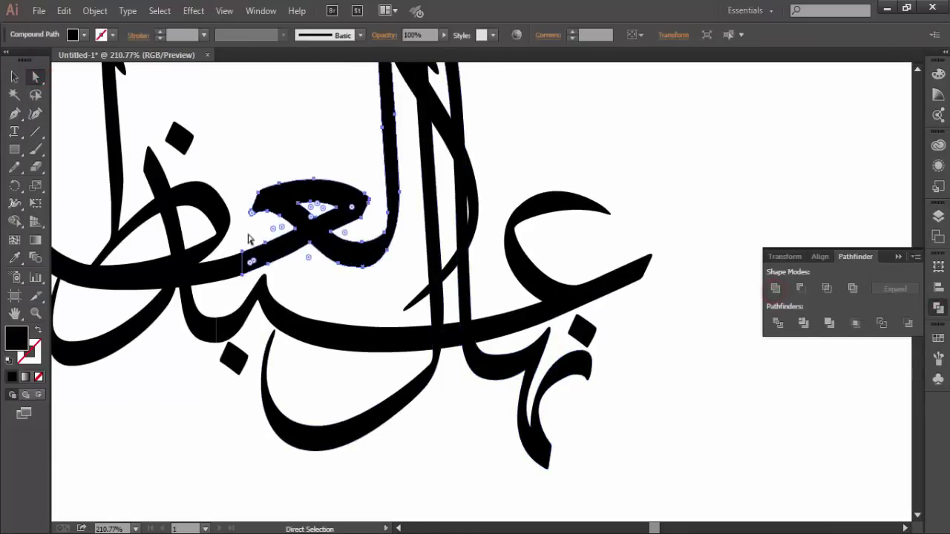
Step: Merge the ع with the baseline stroke and unite the left-hand letter paths
click(249, 241)
click(775, 289)
click(311, 303)
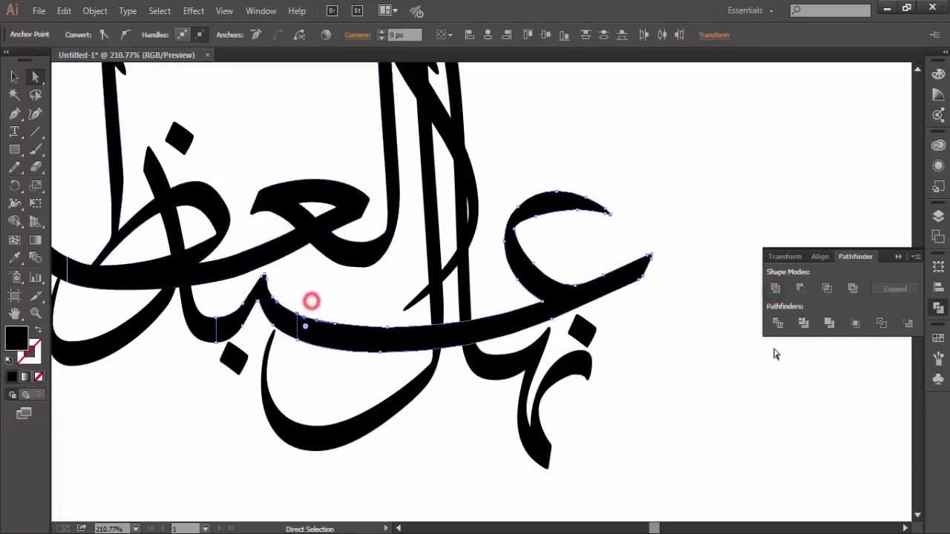
click(775, 288)
click(226, 300)
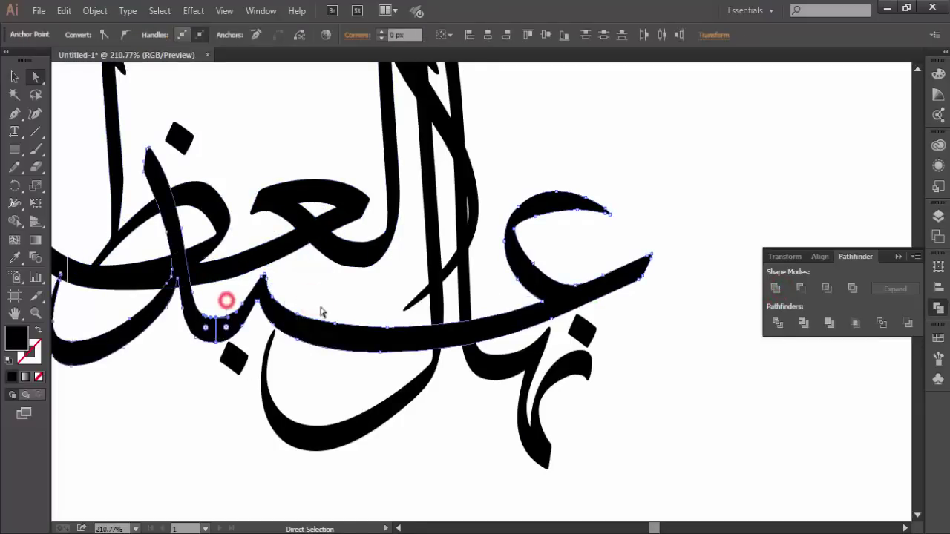
click(774, 289)
click(102, 421)
Step: Unite the overlapping left-half letter pieces, then zoom into the upper letters
mouse_move(121, 400)
mouse_down()
mouse_move(365, 404)
mouse_move(379, 291)
mouse_move(356, 310)
mouse_up()
click(775, 288)
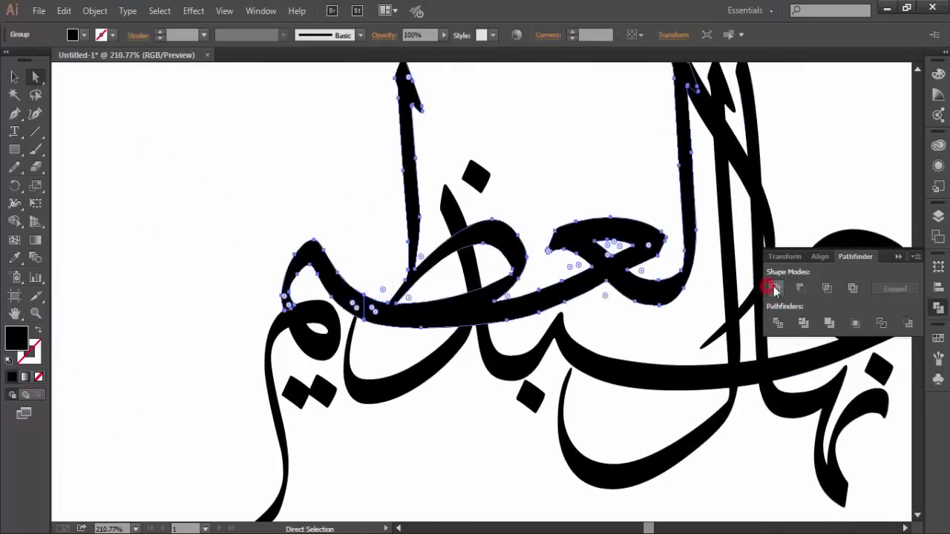
drag(251, 290, 319, 345)
click(774, 288)
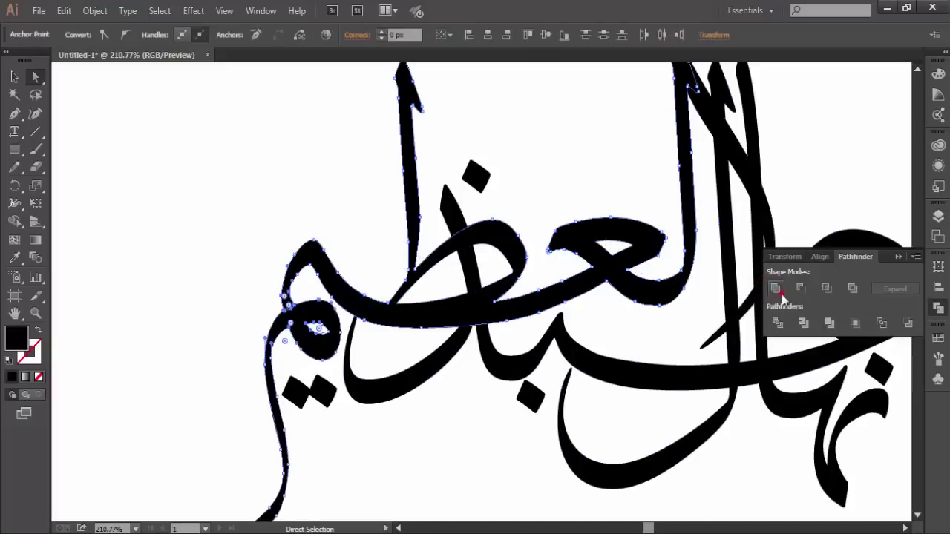
click(589, 188)
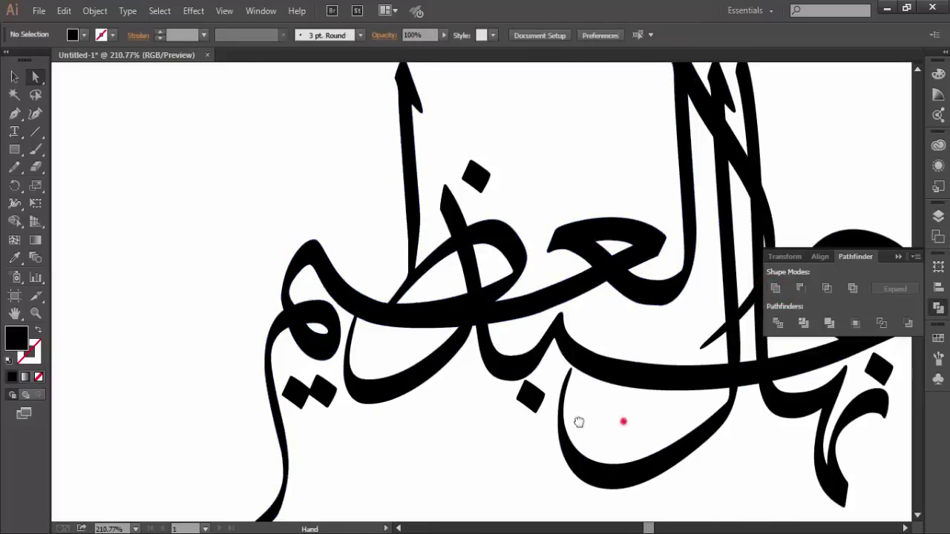
drag(579, 421, 428, 432)
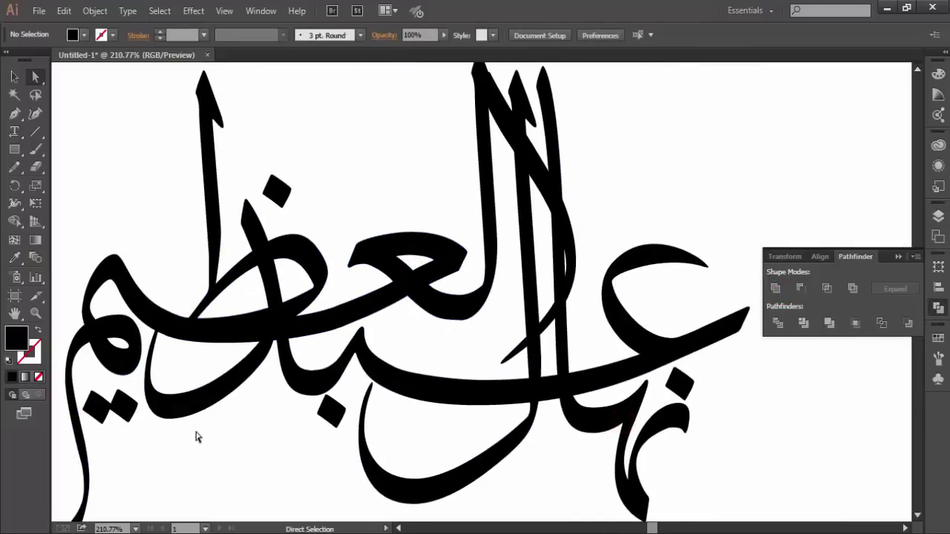
click(35, 313)
click(542, 333)
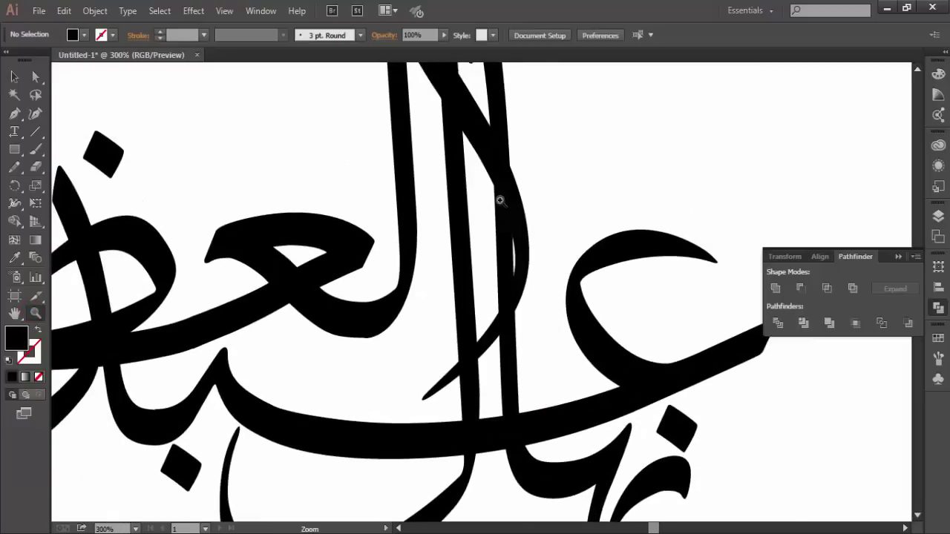
Step: Draw a four-corner cutting shape over the first crossing and subtract it from the vertical stroke with Minus Front
click(501, 200)
click(14, 113)
click(460, 171)
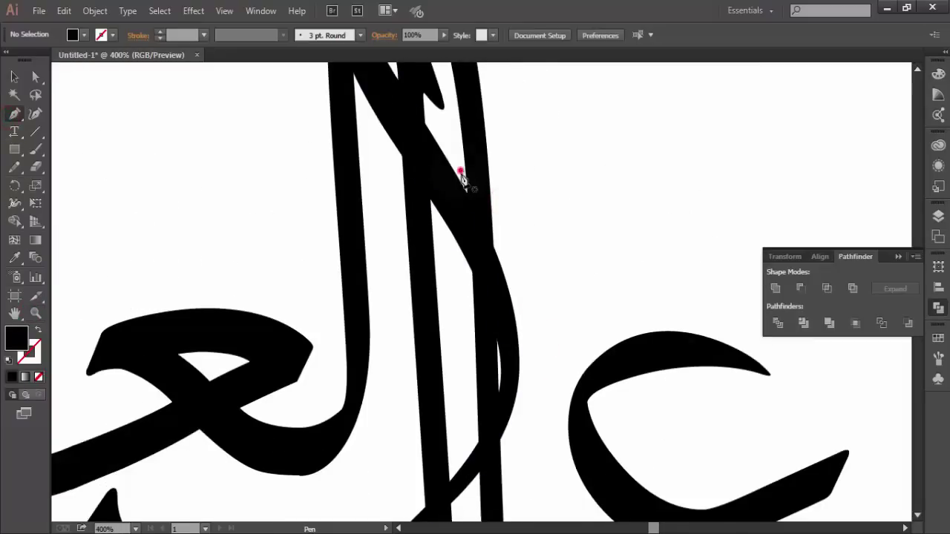
click(505, 256)
click(499, 359)
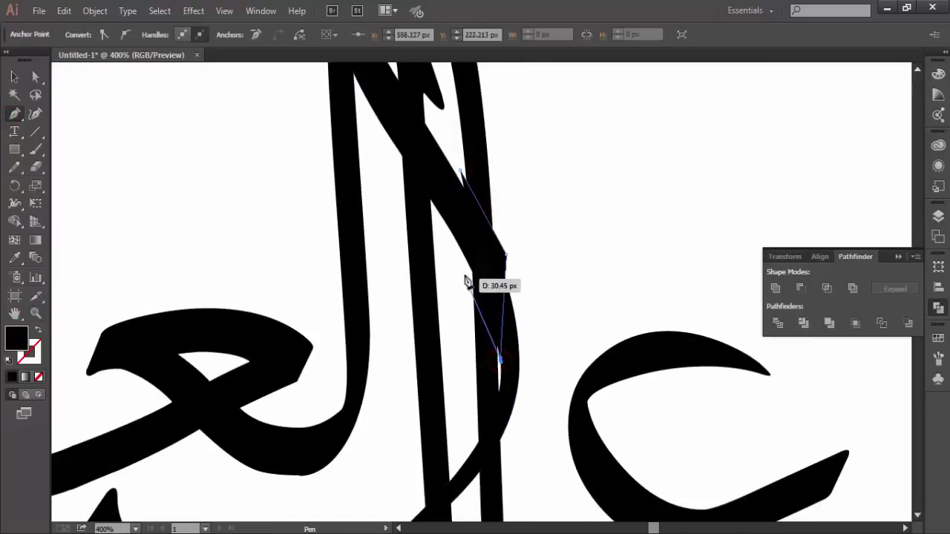
click(463, 276)
click(460, 173)
click(35, 76)
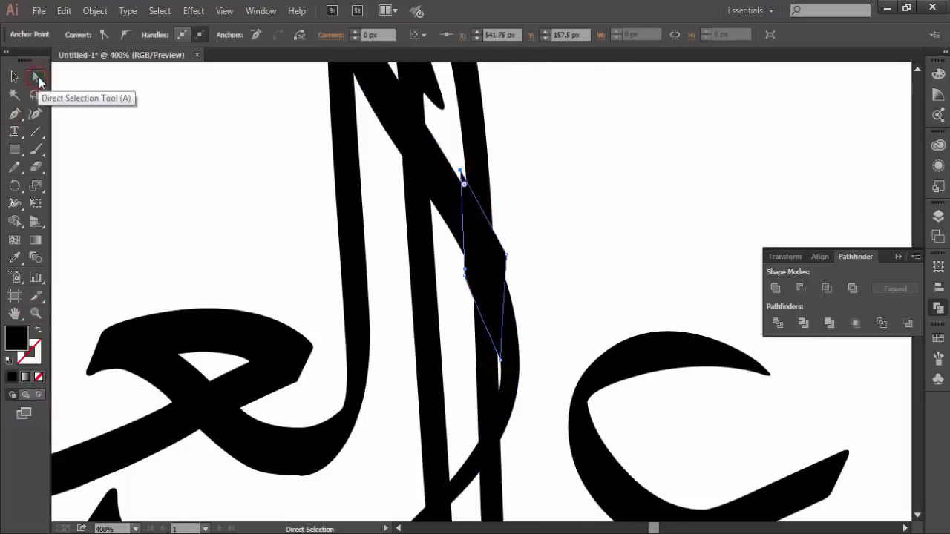
click(486, 181)
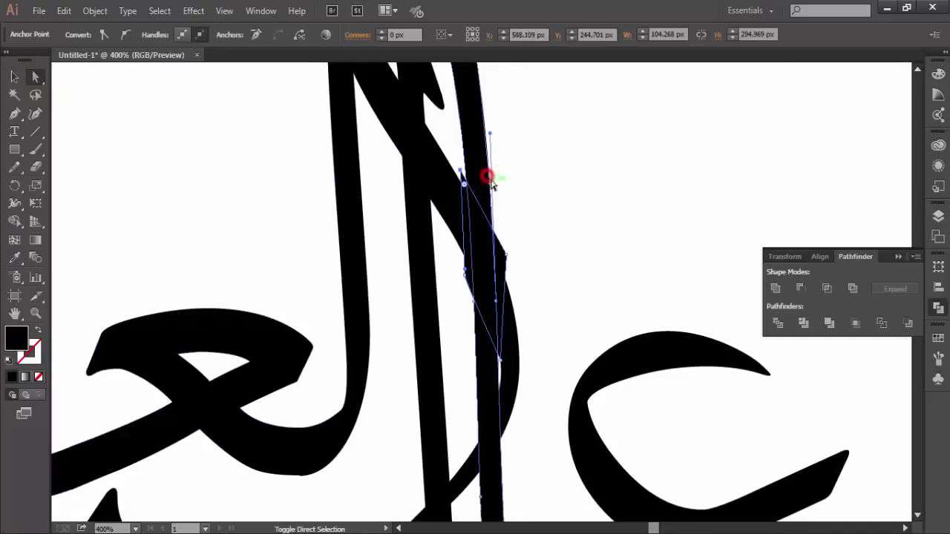
click(801, 288)
click(642, 247)
Step: Draw a second cutting shape lower on the stroke and begin adjusting the upper stroke's anchors
scroll(542, 323, down, 3)
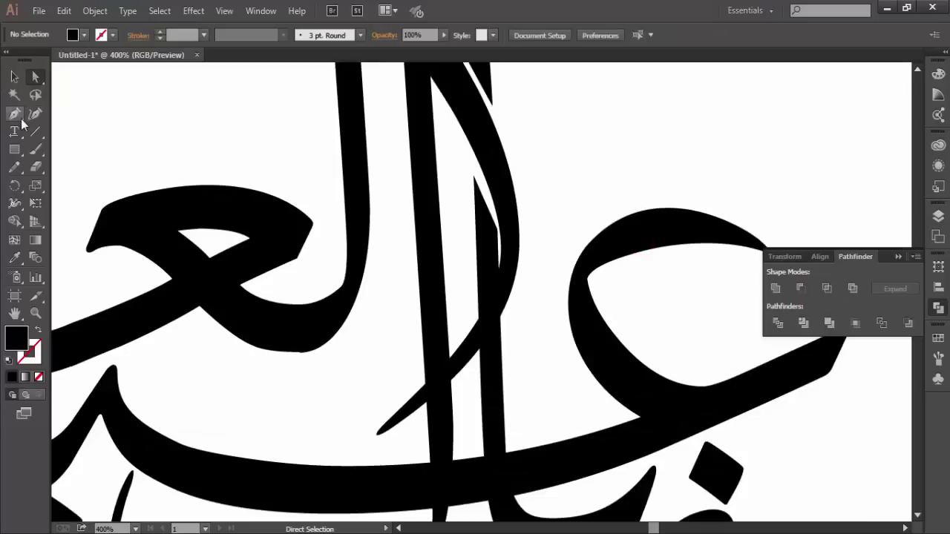
click(14, 113)
click(499, 260)
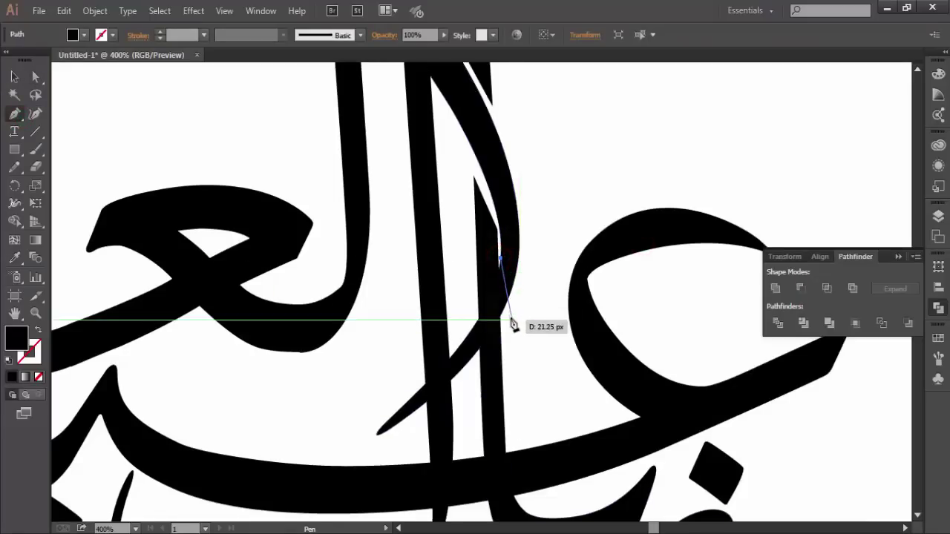
click(507, 310)
click(473, 363)
click(471, 315)
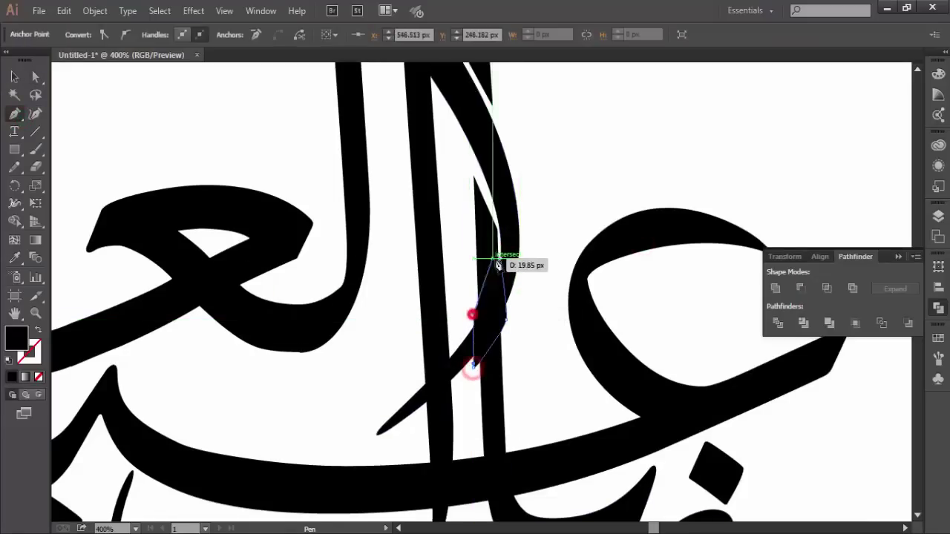
click(499, 258)
key(a)
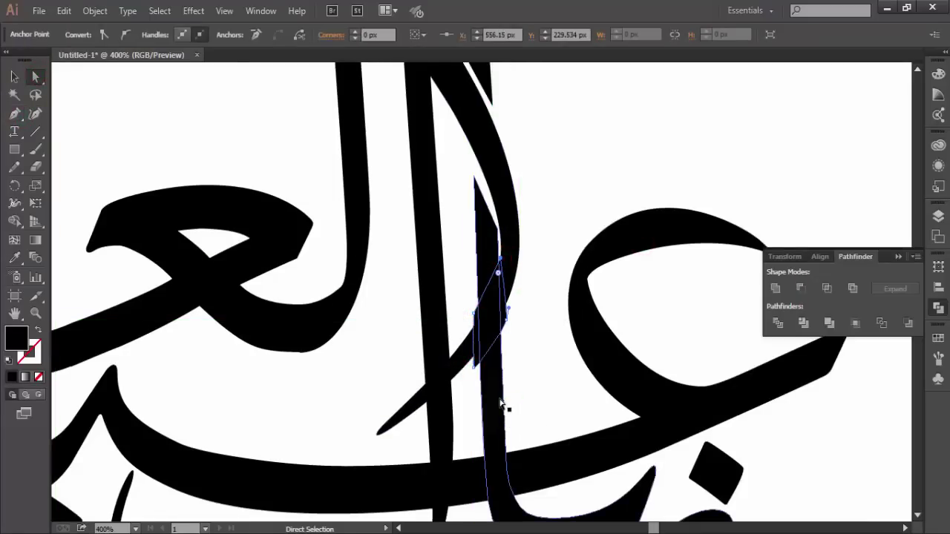
drag(501, 260, 503, 260)
click(534, 274)
click(35, 312)
Step: Zoom in on the cut tip and move its upper and lower anchors to reshape the edge
drag(540, 226, 450, 338)
click(498, 188)
key(a)
click(489, 239)
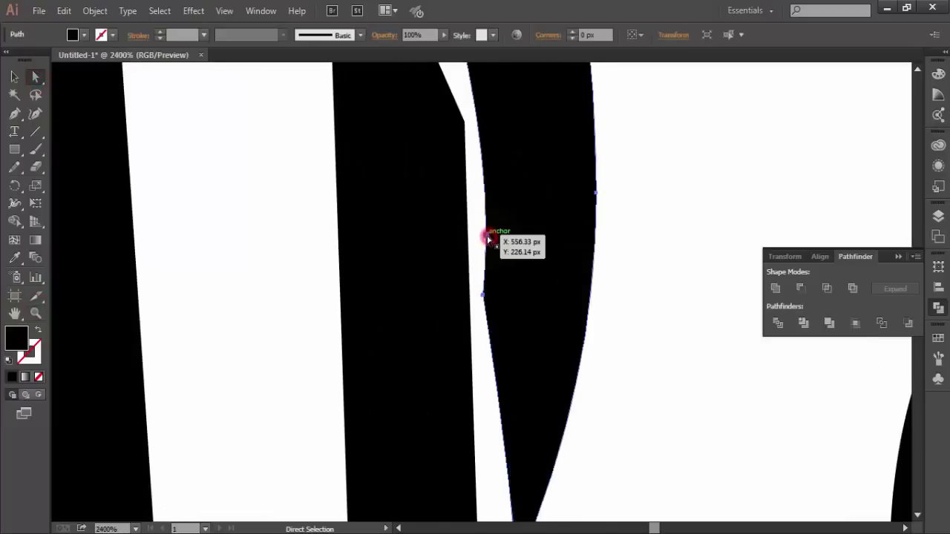
drag(488, 239, 488, 238)
drag(485, 294, 488, 298)
click(483, 296)
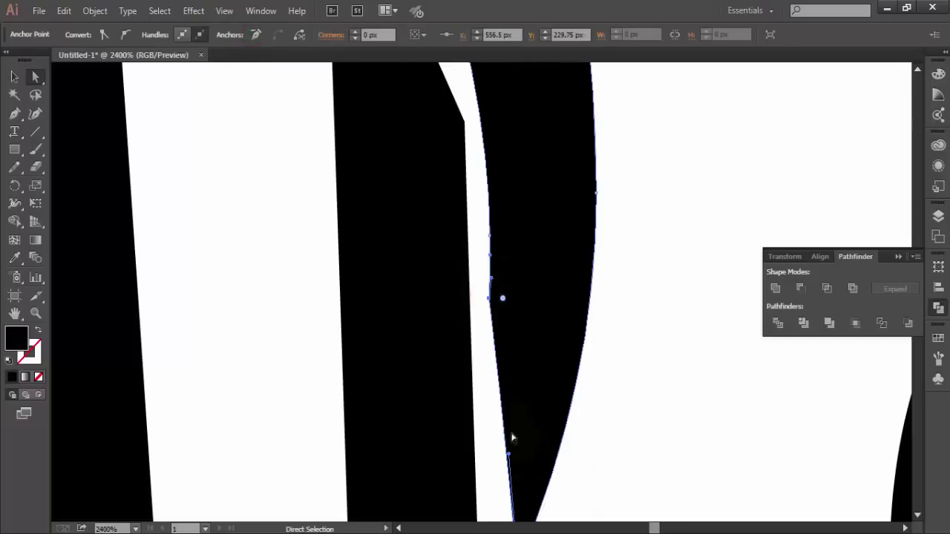
Step: Drag the tip and its handle into a smooth, sharp point, then zoom back out
drag(520, 399, 512, 407)
drag(509, 296, 493, 141)
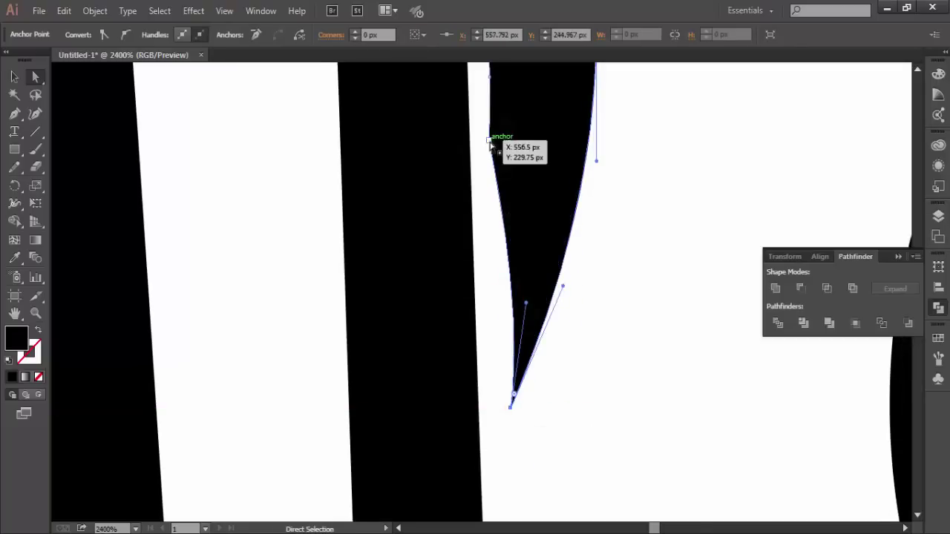
click(627, 304)
click(491, 139)
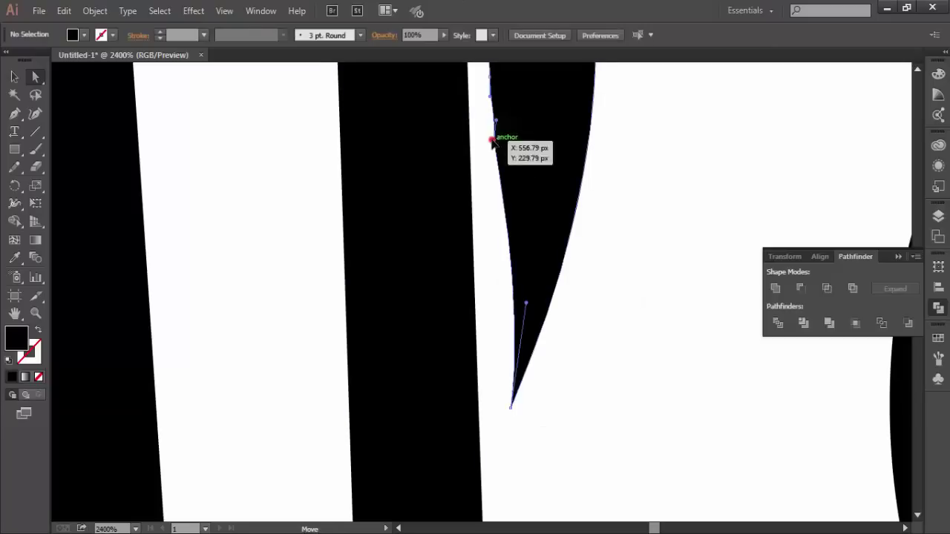
drag(494, 118, 492, 122)
click(663, 276)
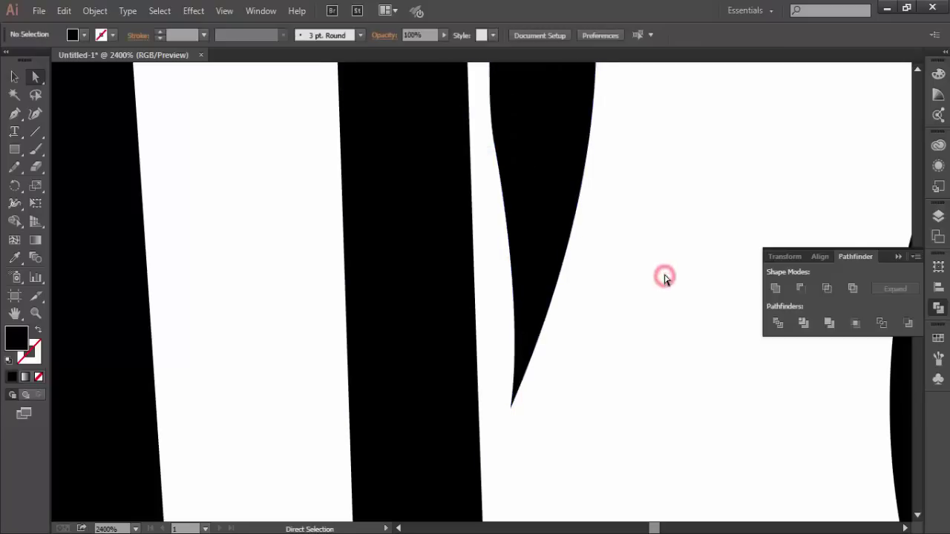
key(ctrl+minus)
key(ctrl+minus)
key(ctrl+minus)
key(ctrl+minus)
Step: Cut a gap in the vertical bar where the short diagonal stroke crosses, using Minus Front
key(z)
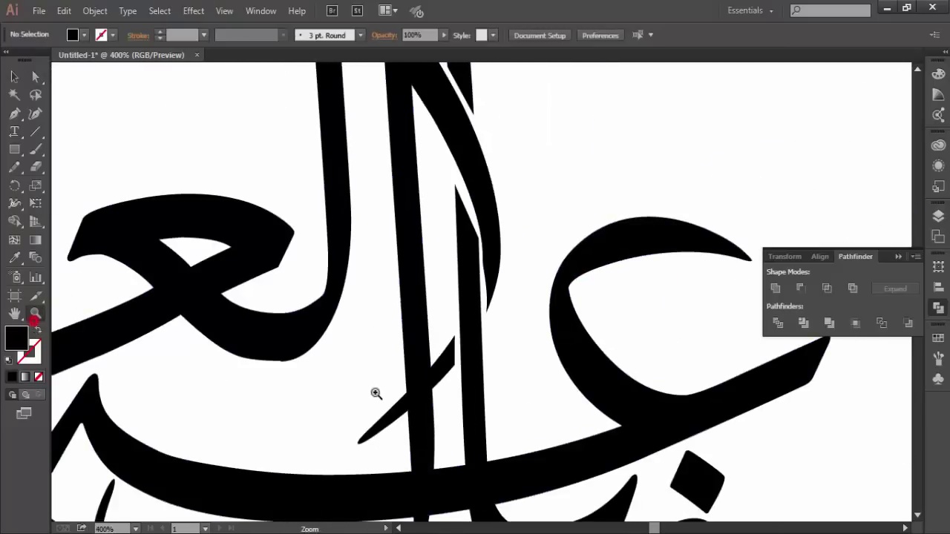
click(443, 393)
click(14, 112)
click(486, 240)
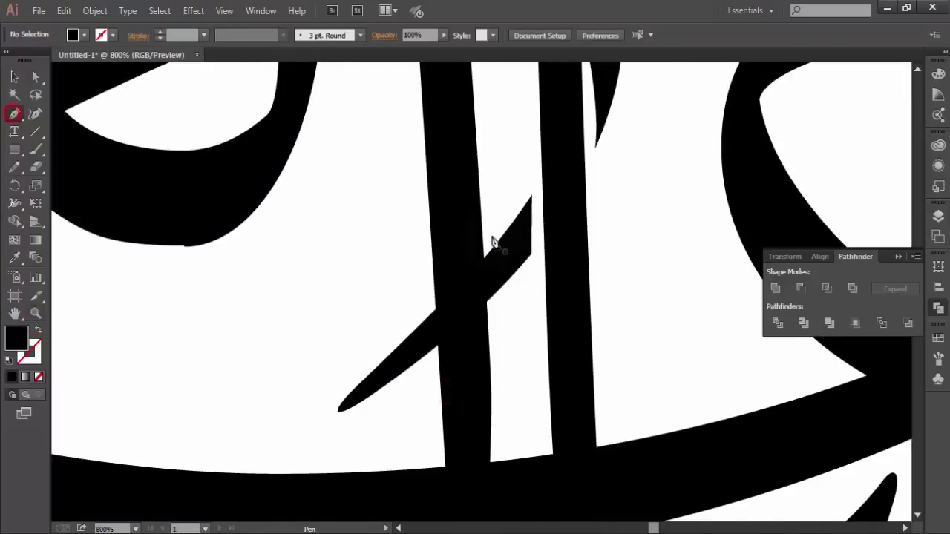
click(420, 311)
click(434, 364)
click(495, 302)
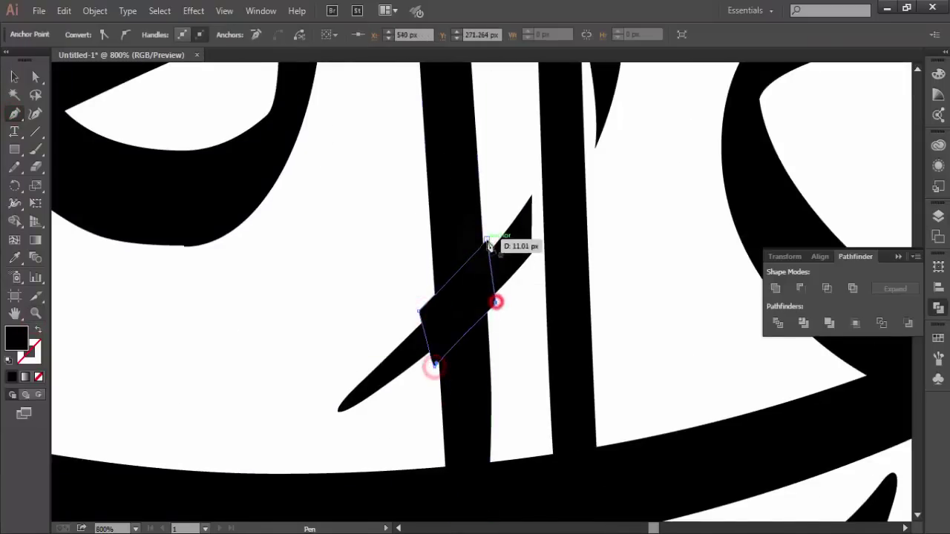
click(486, 240)
key(a)
shift+click(462, 388)
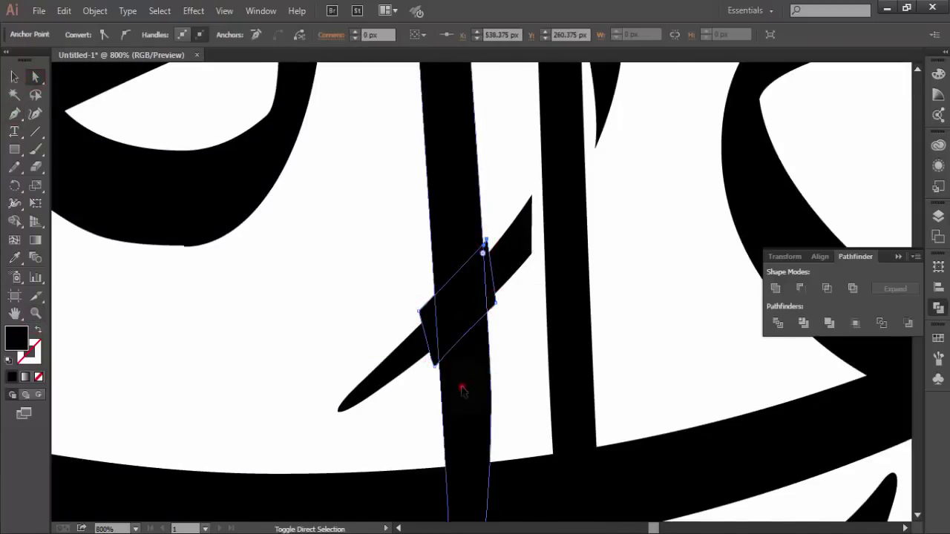
click(800, 288)
click(403, 278)
Step: Draw a four-corner cutting shape over the large diagonal stroke's crossing
scroll(403, 280, up, 5)
scroll(402, 282, up, 10)
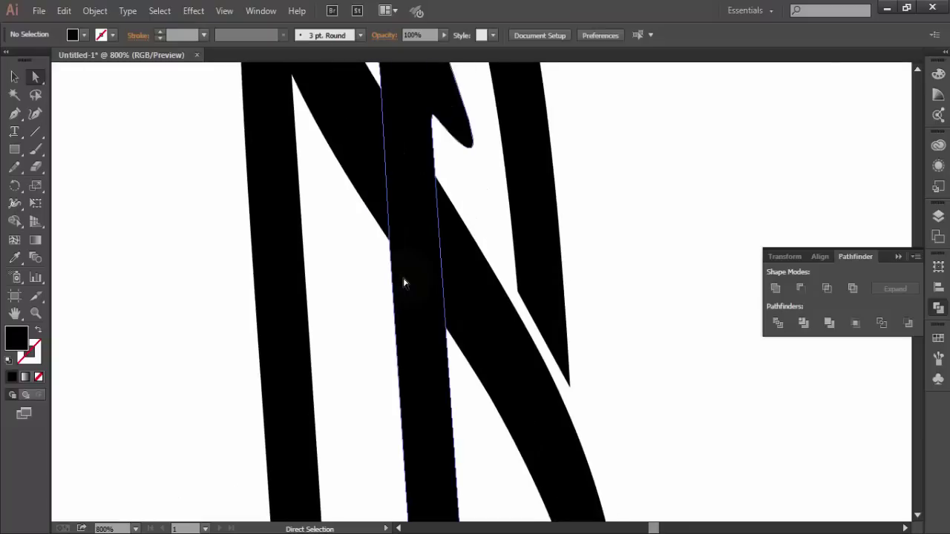
scroll(403, 282, up, 1)
scroll(400, 297, down, 2)
scroll(395, 316, up, 3)
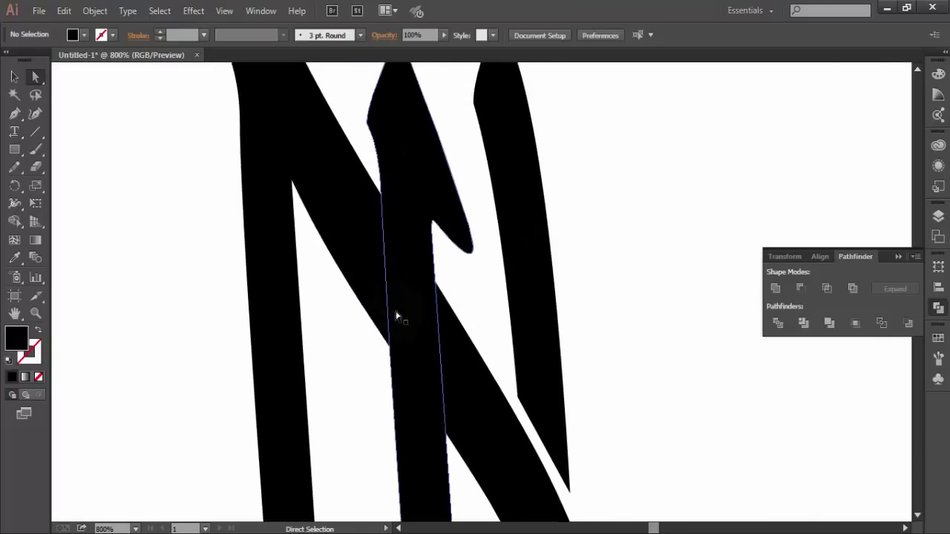
scroll(396, 317, up, 2)
key(p)
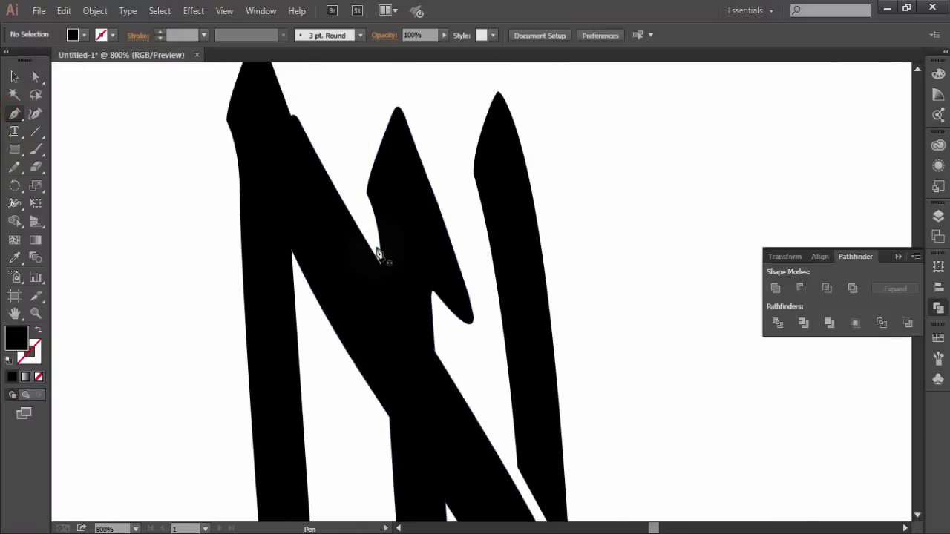
click(375, 250)
click(382, 428)
scroll(460, 475, down, 1)
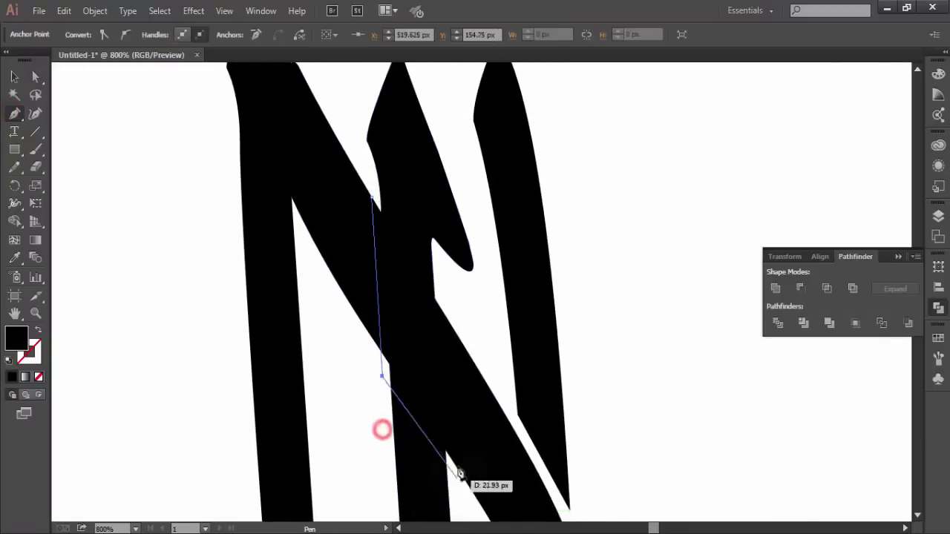
click(453, 475)
click(442, 297)
click(371, 191)
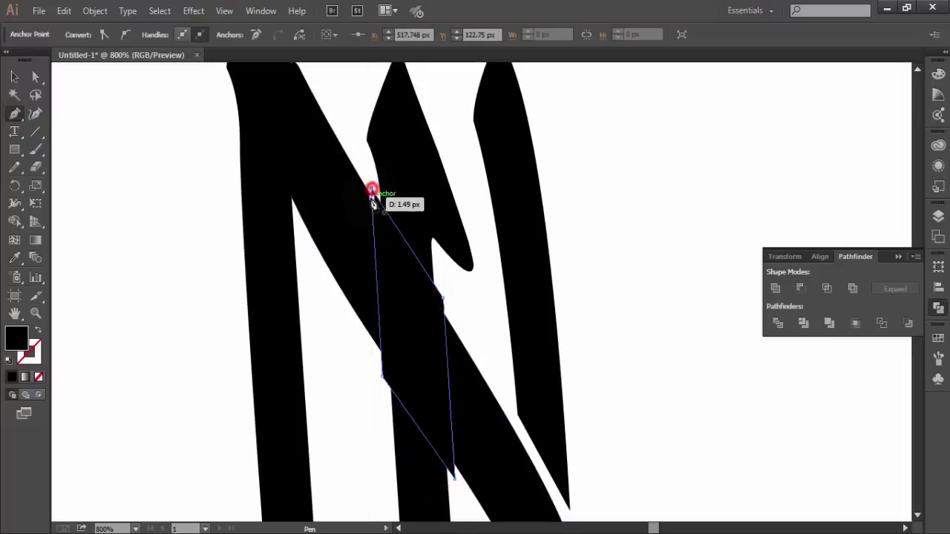
Step: Subtract the cutting shape from the large diagonal stroke with Minus Front
key(a)
shift+click(497, 448)
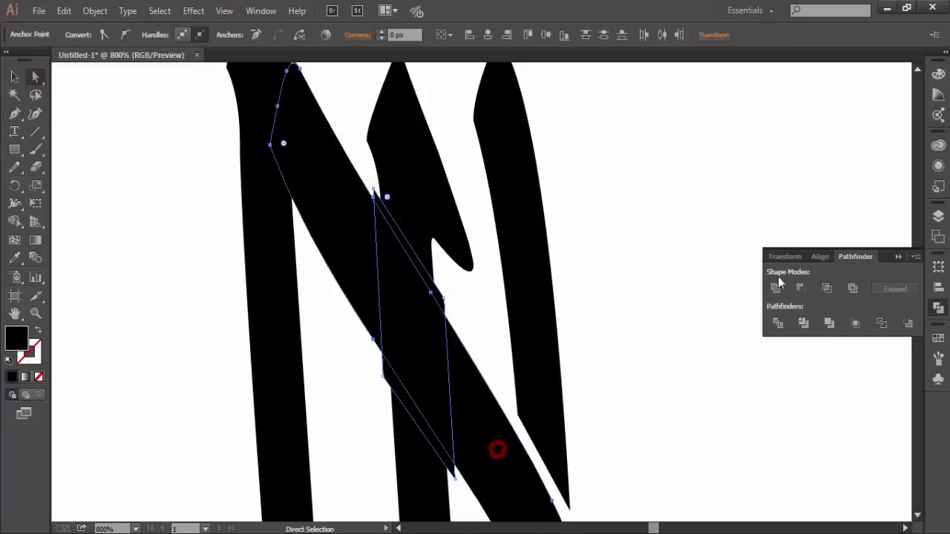
click(800, 288)
click(680, 336)
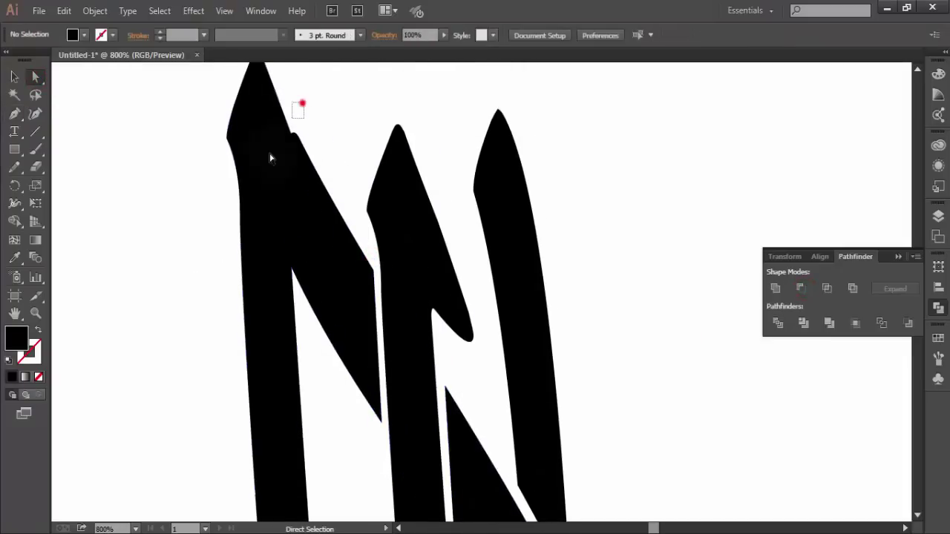
Step: Unite the separated pieces and remove stray anchors to smooth the left spike's edge
drag(301, 104, 293, 117)
click(775, 288)
click(308, 123)
scroll(326, 210, up, 2)
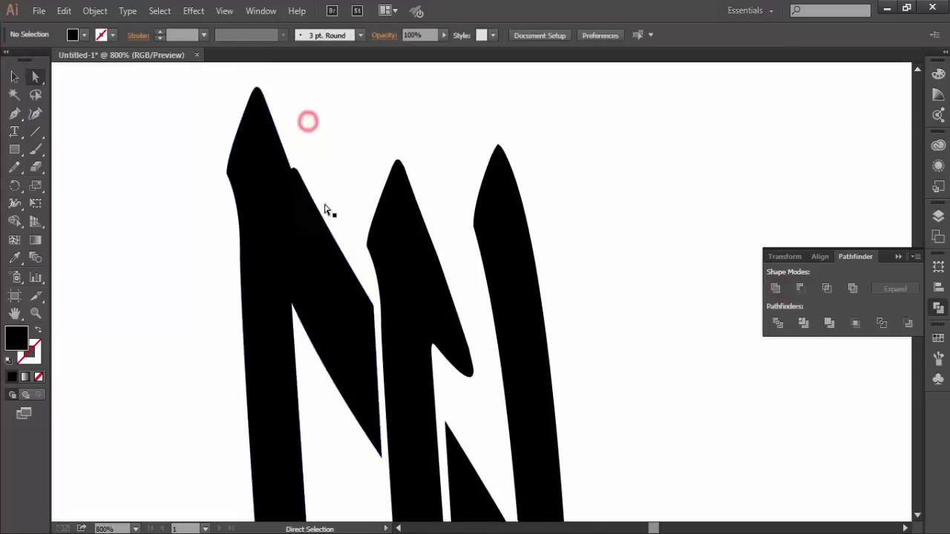
click(291, 170)
click(256, 34)
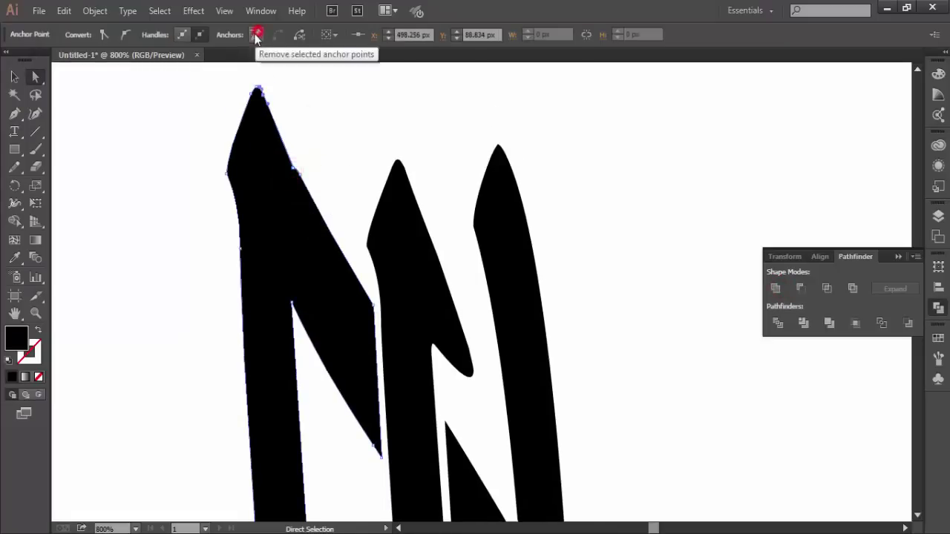
click(295, 170)
click(294, 169)
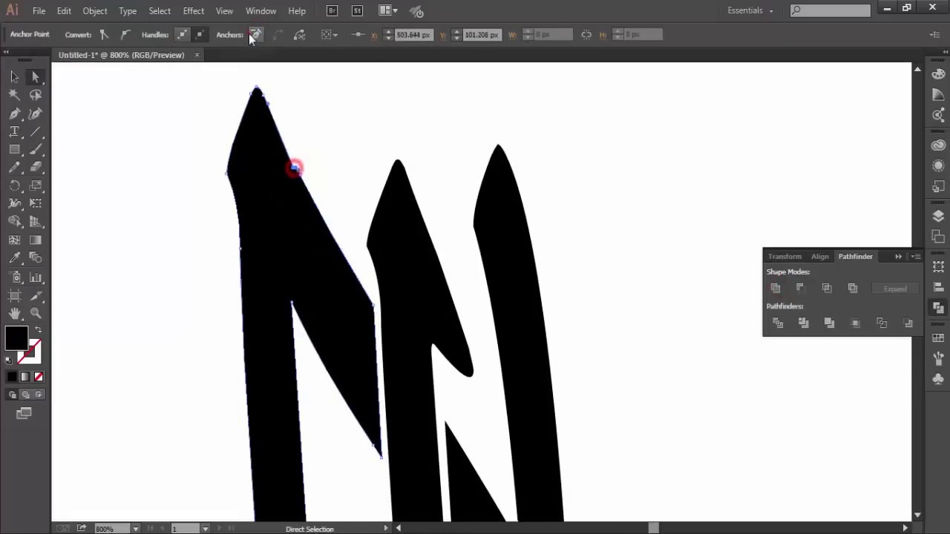
click(338, 158)
Step: Cut a quad-shaped gap into the black letter shape at the middle letters' junction
key(ctrl+minus)
key(ctrl+minus)
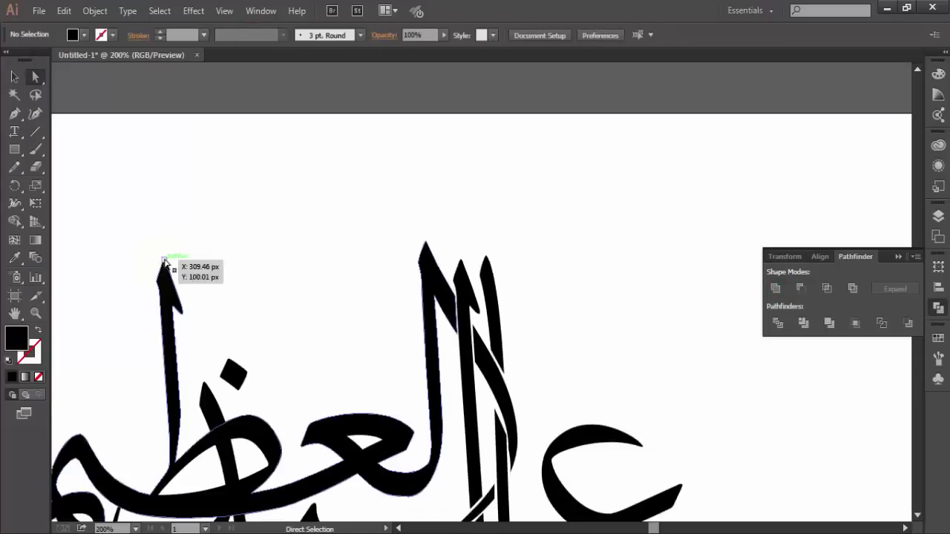
key(ctrl+minus)
scroll(96, 314, down, 2)
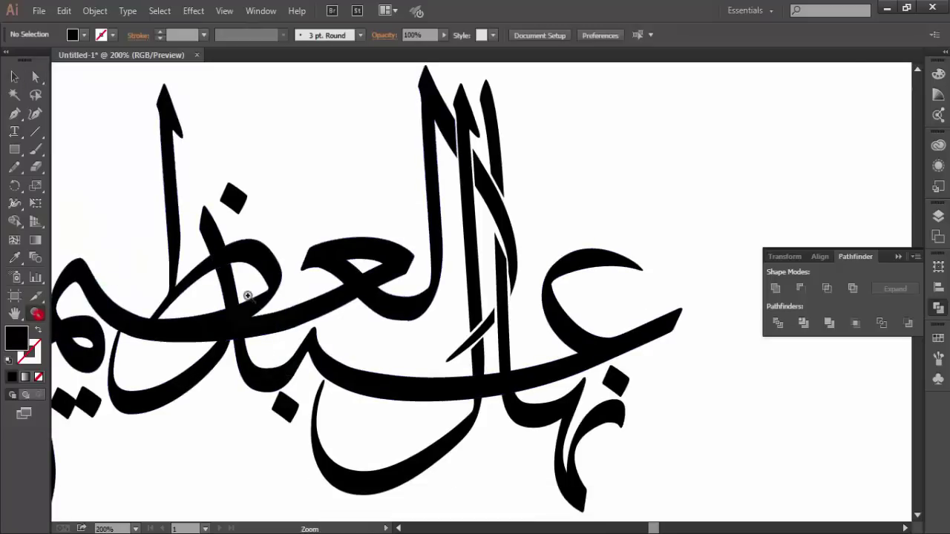
key(ctrl+plus)
key(ctrl+plus)
key(p)
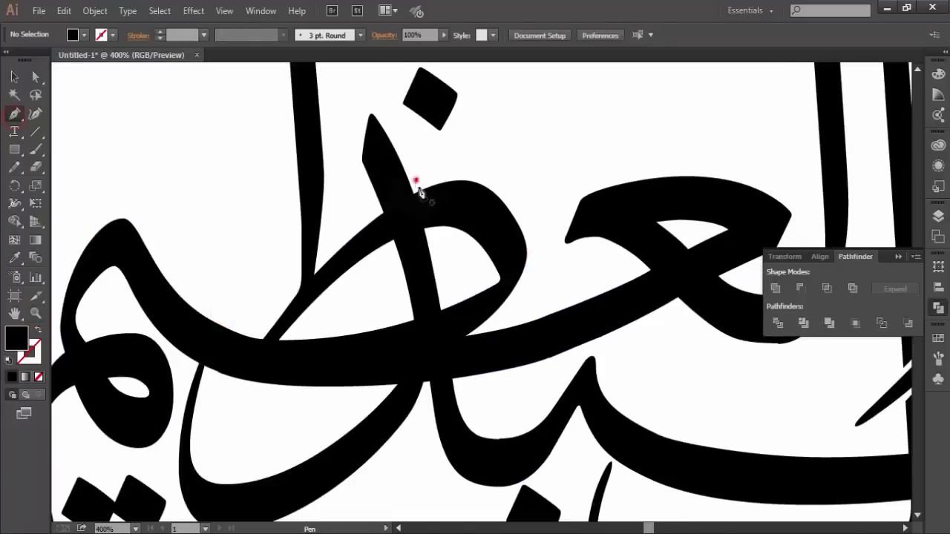
click(416, 182)
click(430, 242)
click(387, 248)
click(371, 205)
click(415, 184)
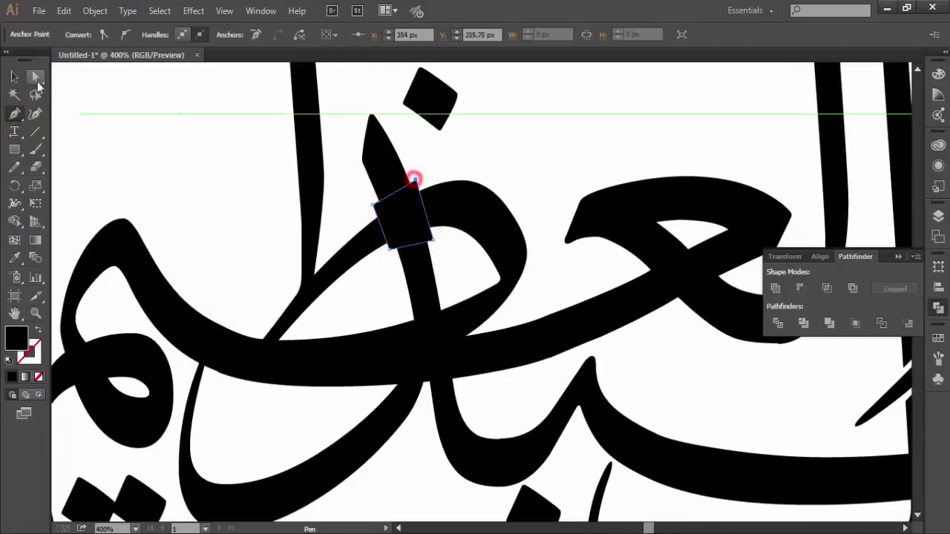
click(36, 76)
shift+click(451, 213)
click(797, 288)
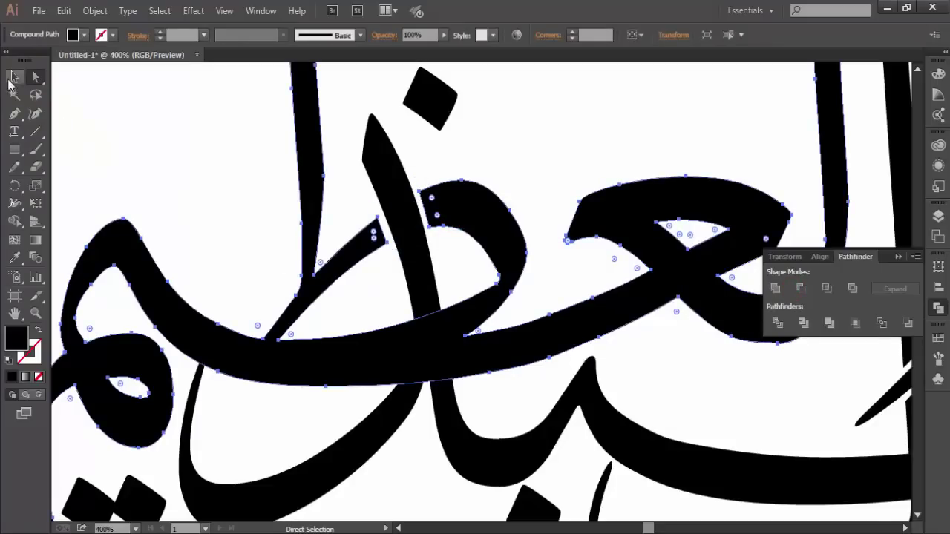
Step: Cut a patch out of the descending stroke where it crosses the horizontal stroke, then zoom out
click(174, 133)
key(p)
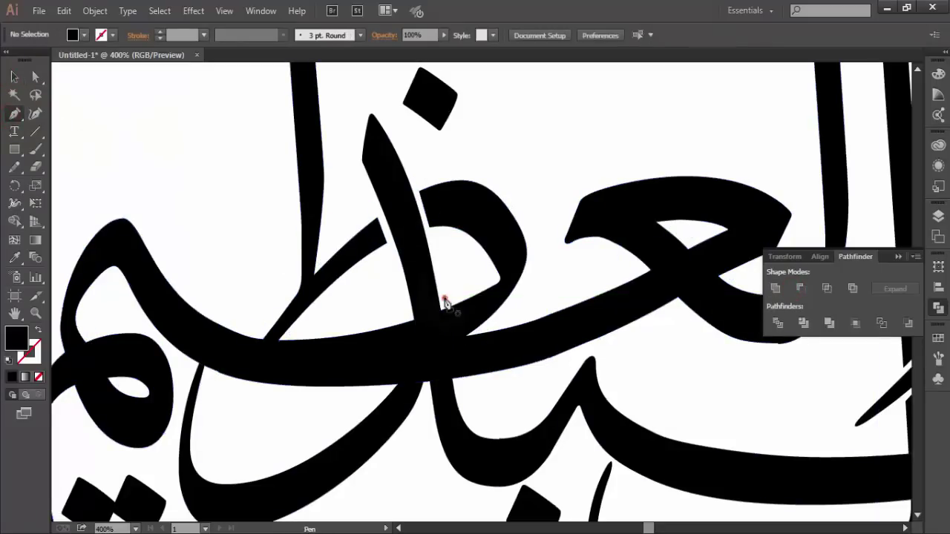
click(445, 302)
click(403, 314)
click(381, 395)
click(464, 383)
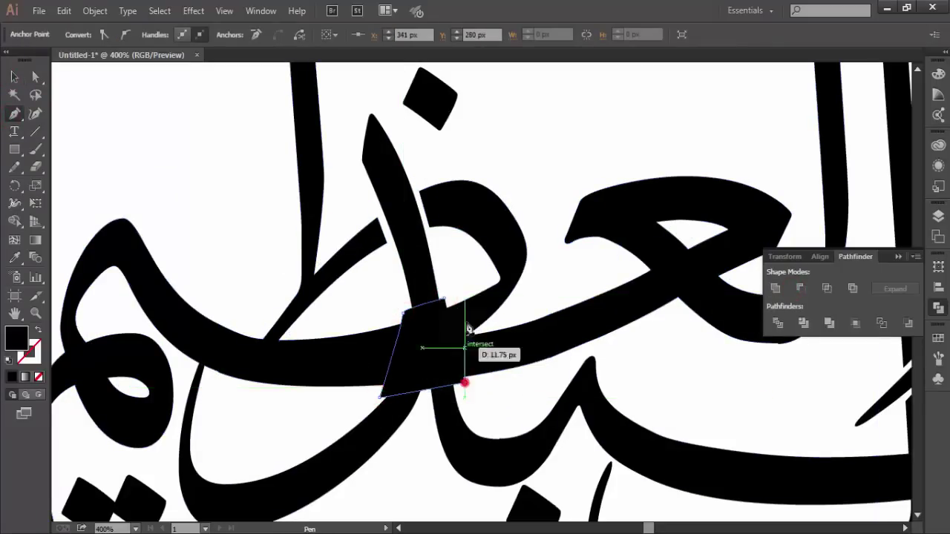
click(444, 301)
ctrl+click(481, 356)
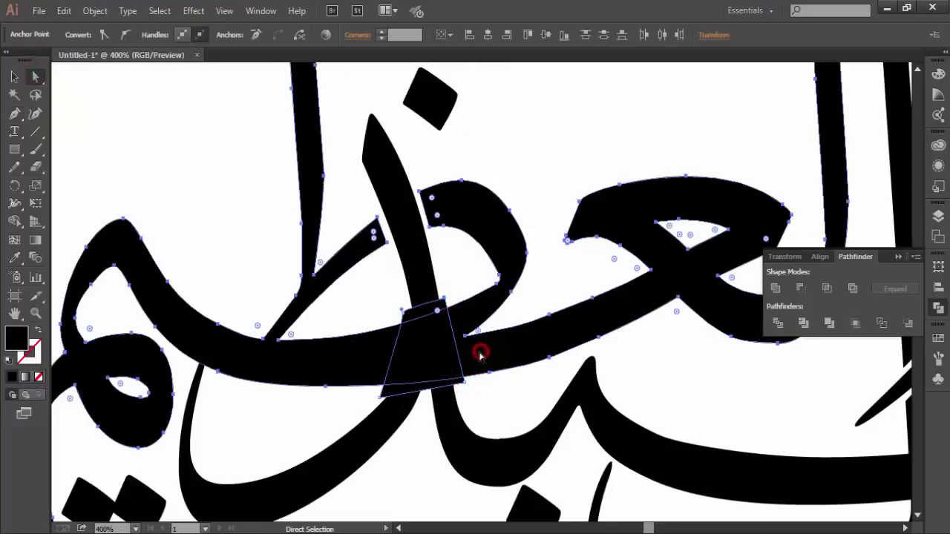
click(509, 396)
click(430, 349)
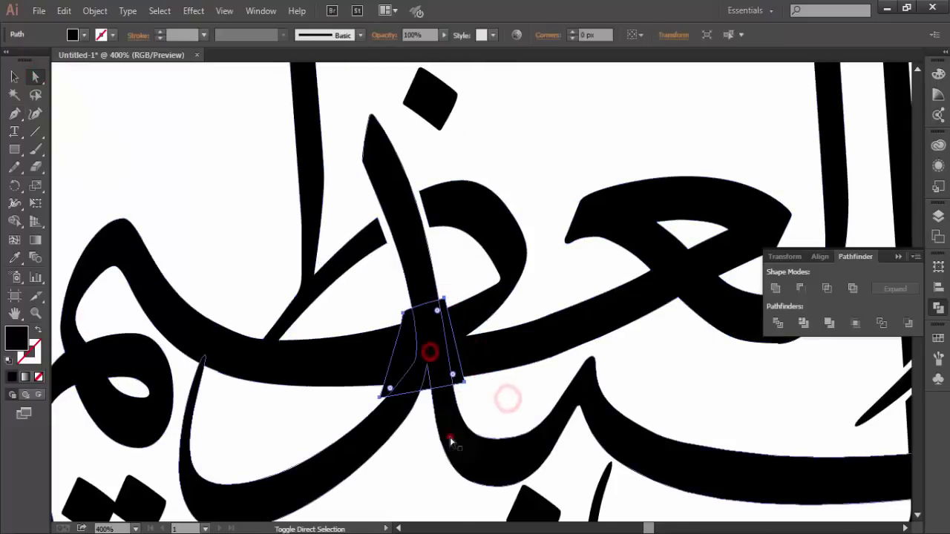
shift+click(450, 437)
click(801, 288)
click(519, 388)
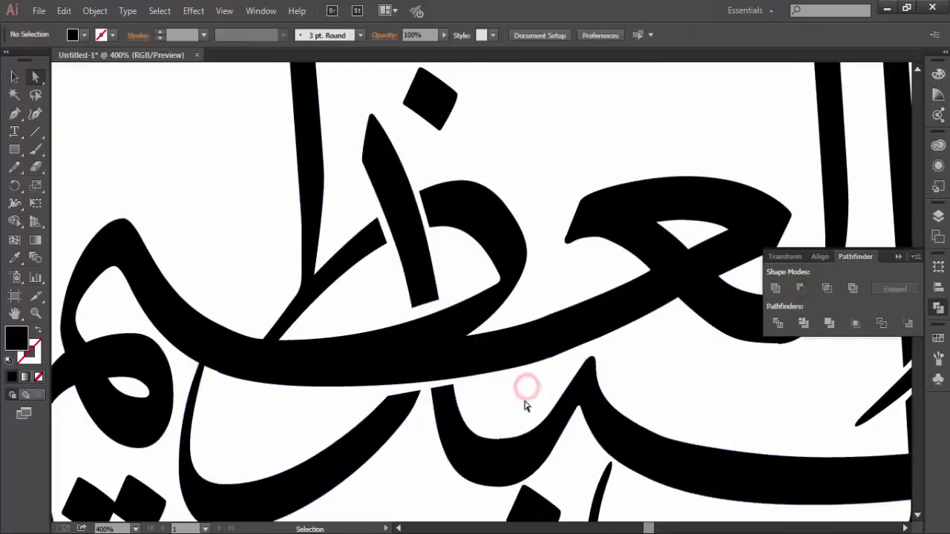
key(ctrl+1)
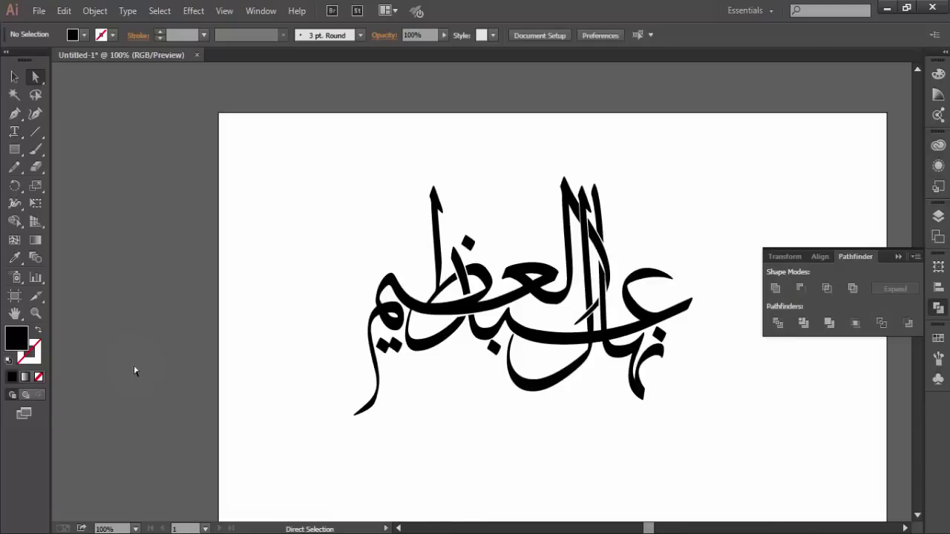
Step: Zoom in on the lower strokes and discard an unfinished patch path
click(40, 317)
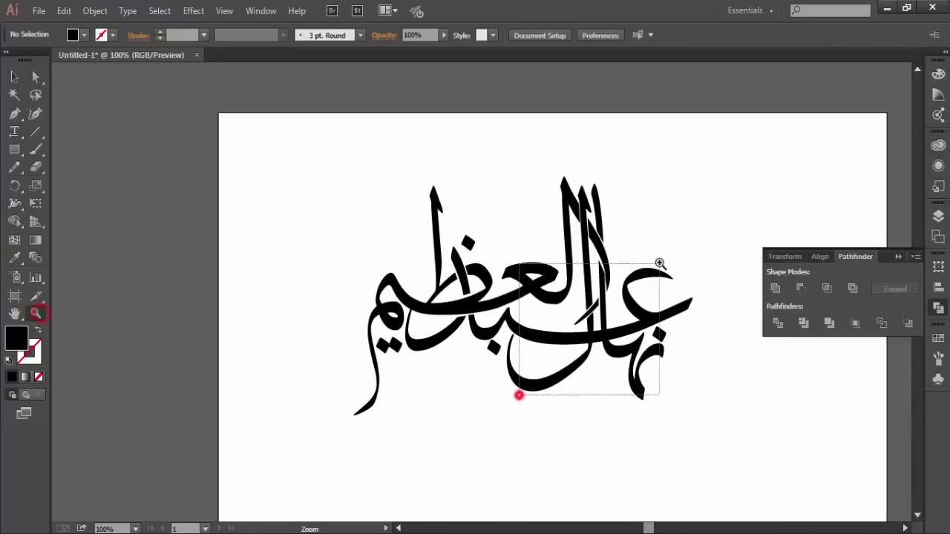
click(518, 393)
click(562, 345)
click(14, 113)
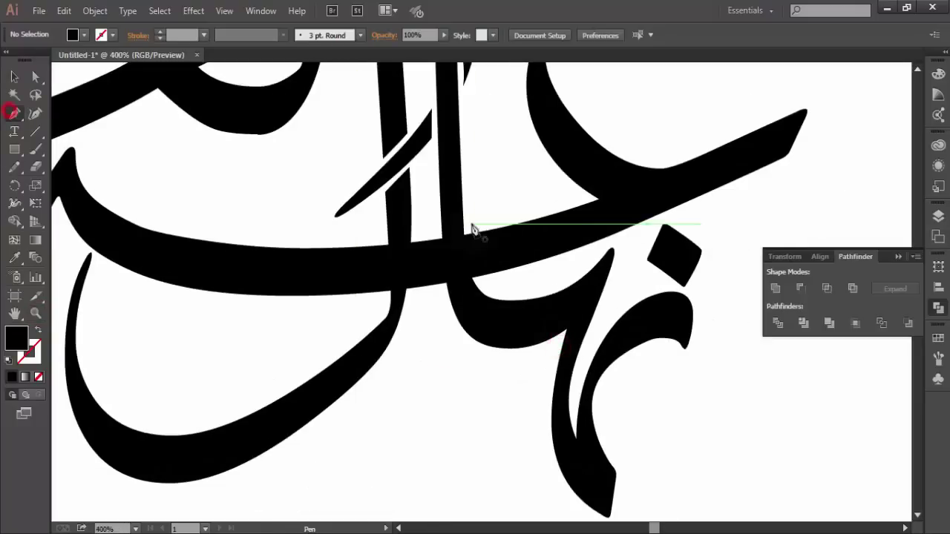
mouse_move(466, 224)
mouse_down()
mouse_move(439, 237)
mouse_move(475, 236)
mouse_up()
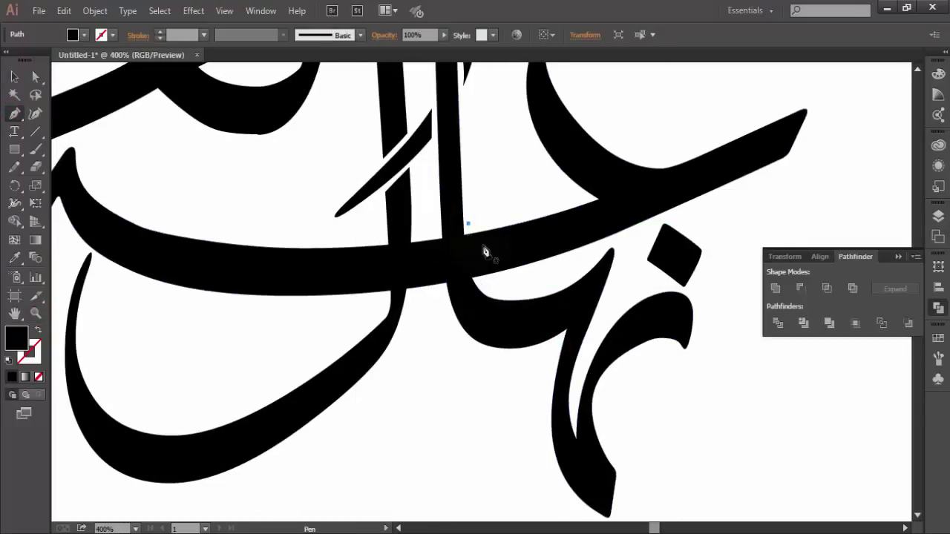
click(14, 76)
click(414, 430)
click(14, 112)
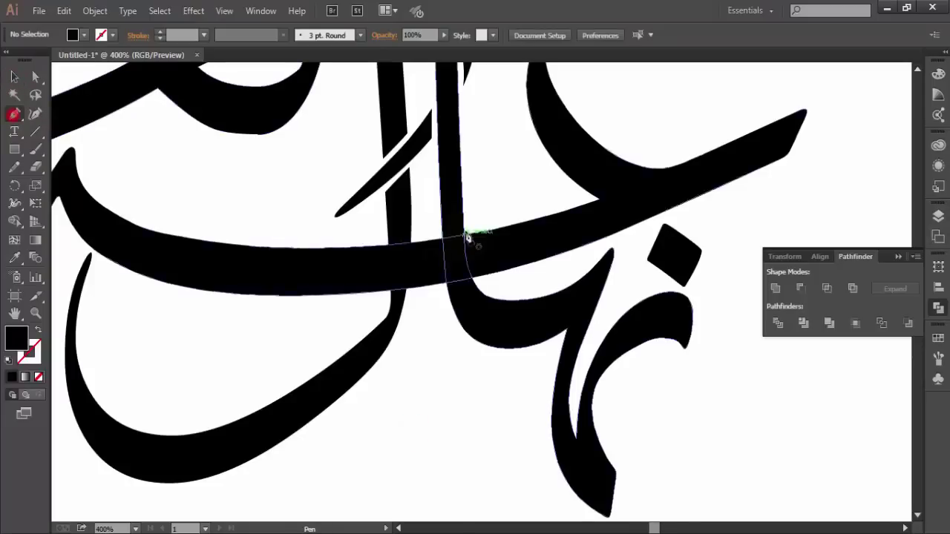
Step: Draw a quad over the next crossing and cut it out of the stroke with Minus Front
drag(469, 228, 435, 232)
click(443, 294)
click(488, 285)
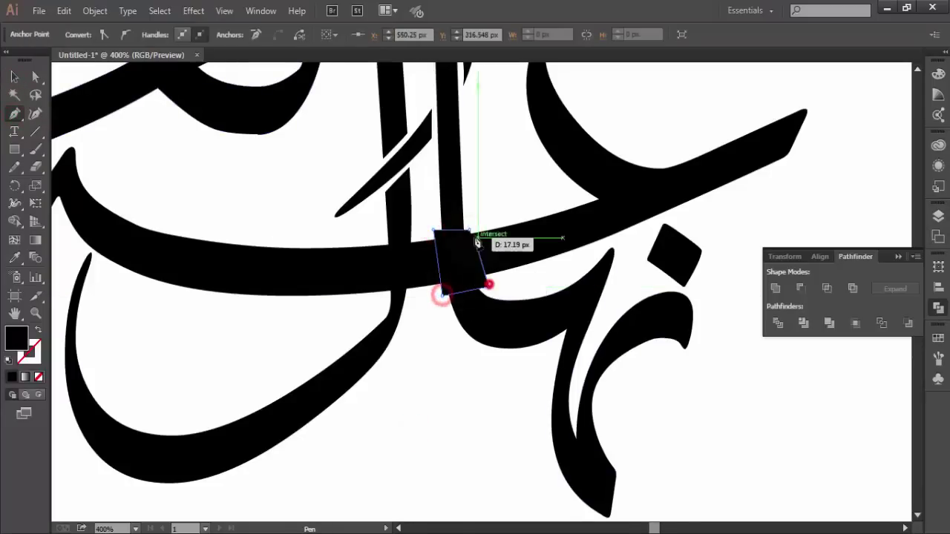
click(469, 229)
click(35, 76)
shift+click(492, 328)
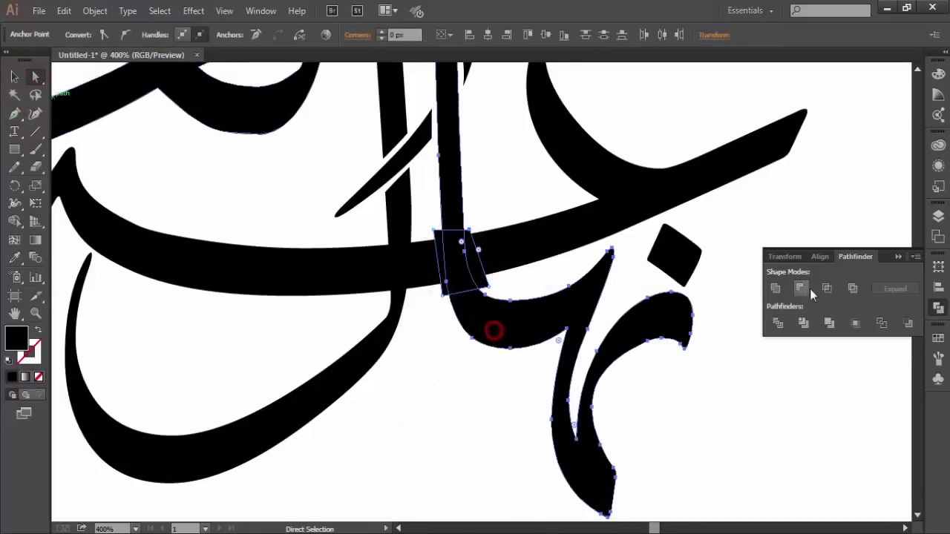
click(806, 288)
click(422, 375)
Step: Draw a quad over the third crossing, delete it, and fit the artboard in view
click(14, 113)
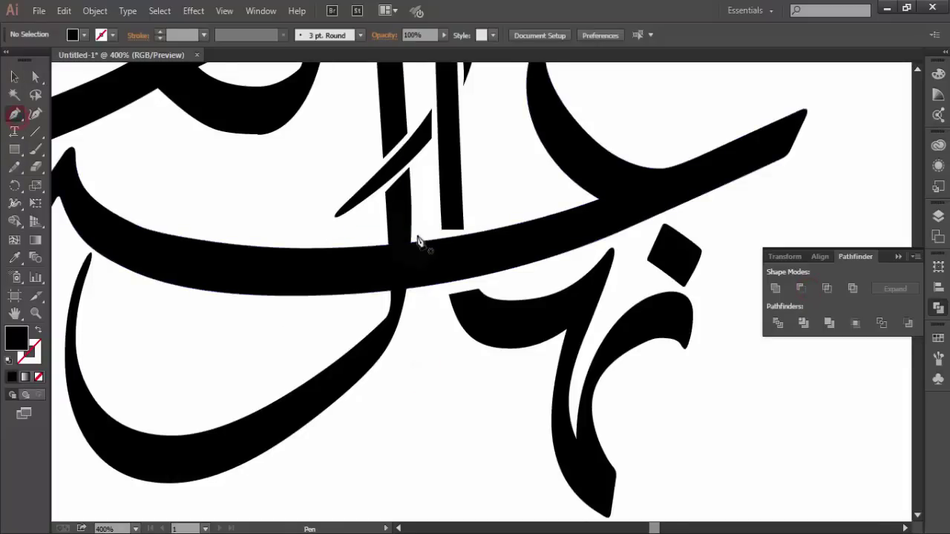
drag(417, 236, 413, 303)
click(381, 297)
click(378, 238)
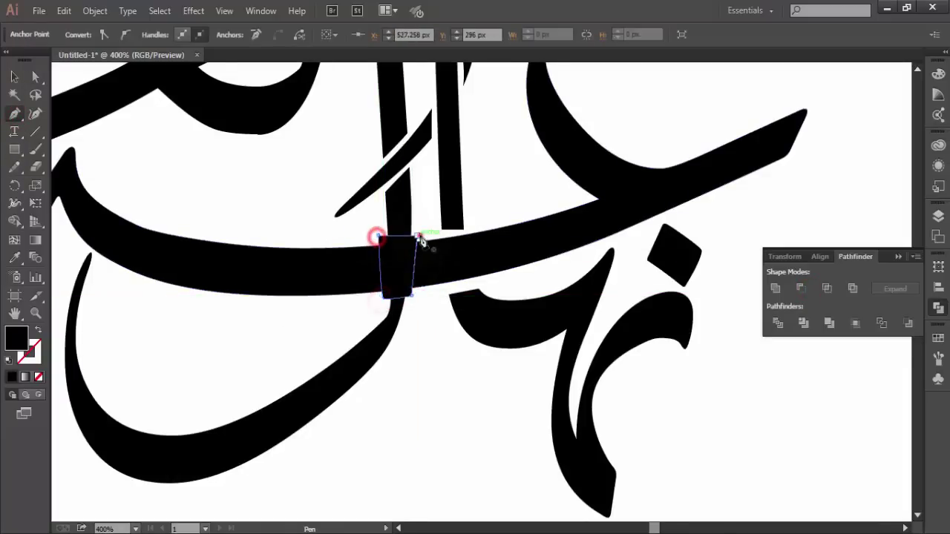
click(417, 236)
click(35, 76)
click(378, 339)
click(449, 380)
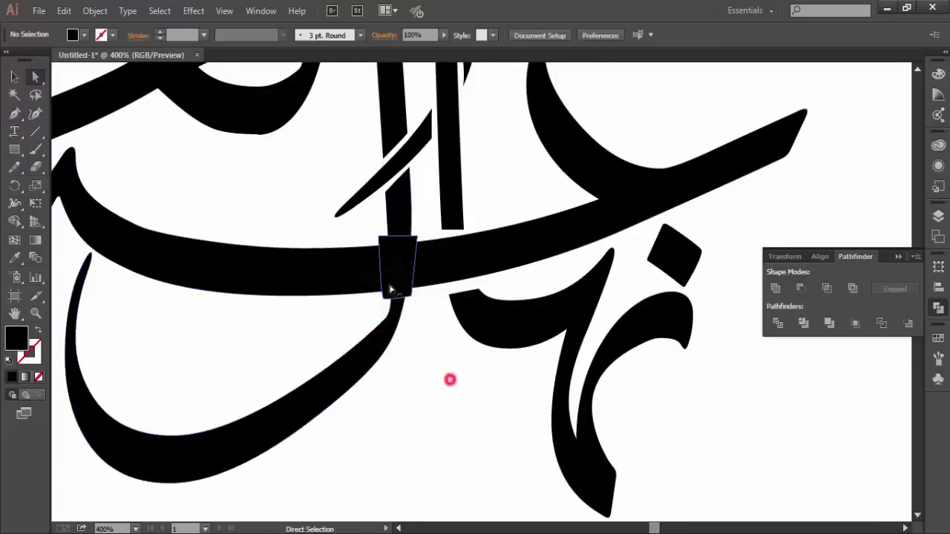
click(388, 277)
key(Delete)
click(433, 395)
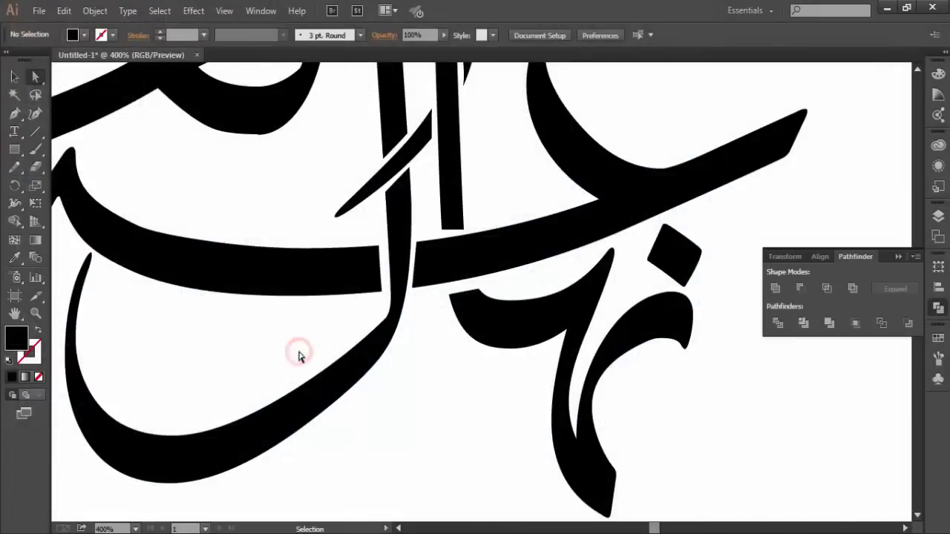
key(ctrl+0)
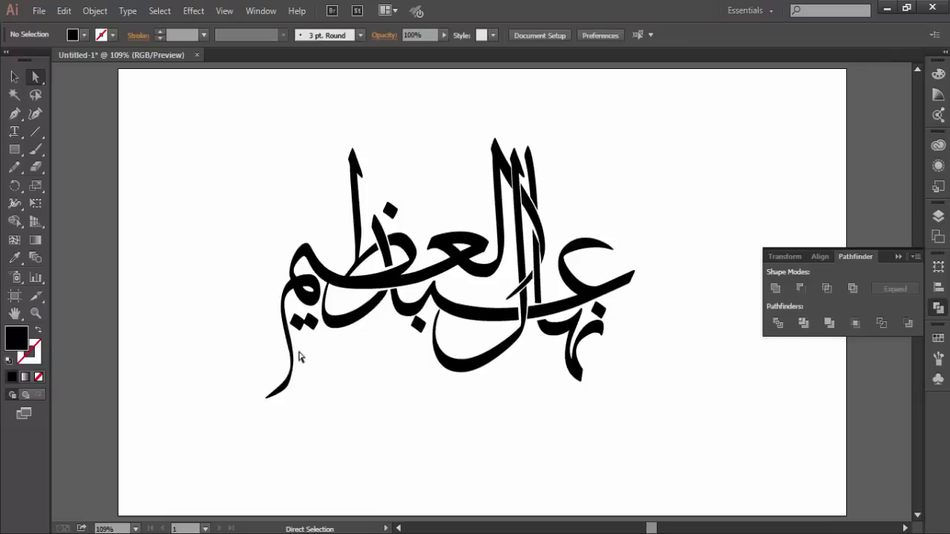
Step: Save the artwork as Adobe PDF Untitled-1.pdf on the Desktop, then minimize Illustrator
click(36, 313)
click(577, 276)
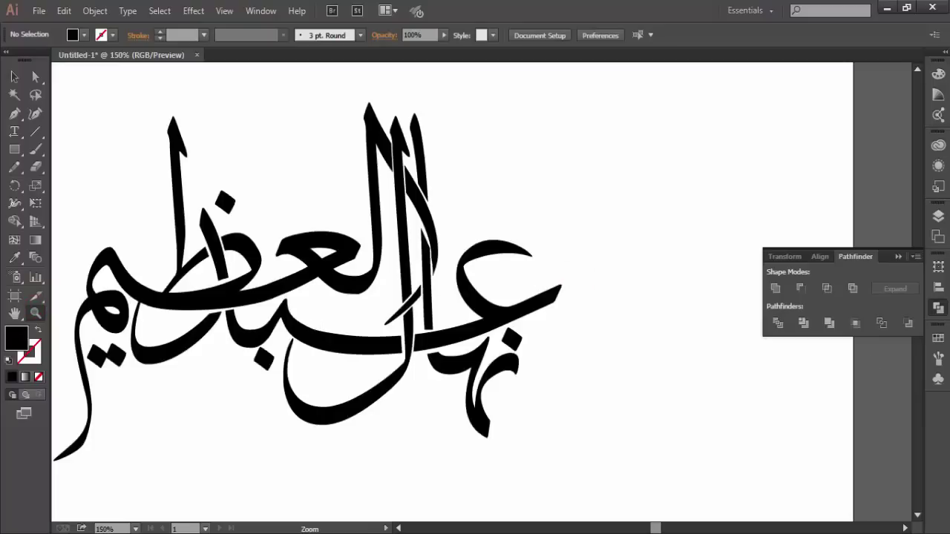
drag(227, 358, 325, 344)
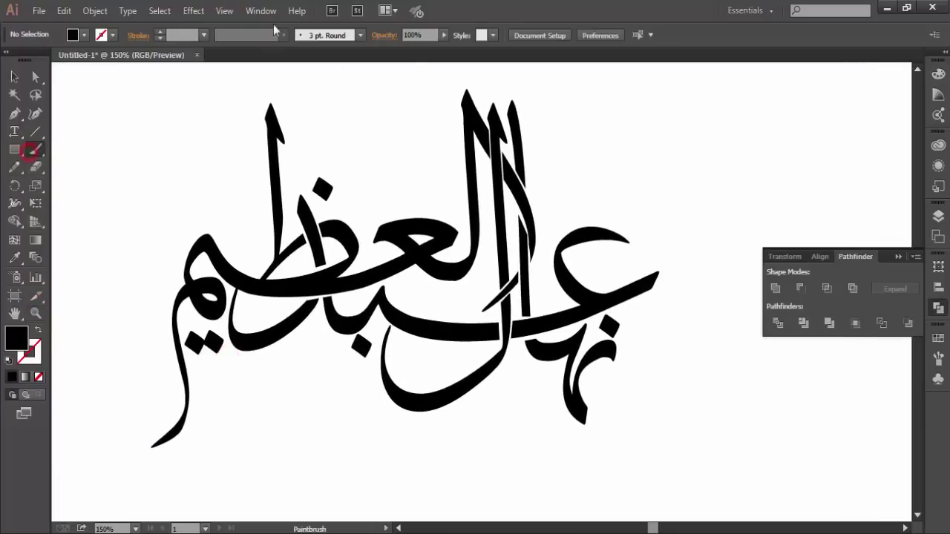
click(38, 11)
click(78, 145)
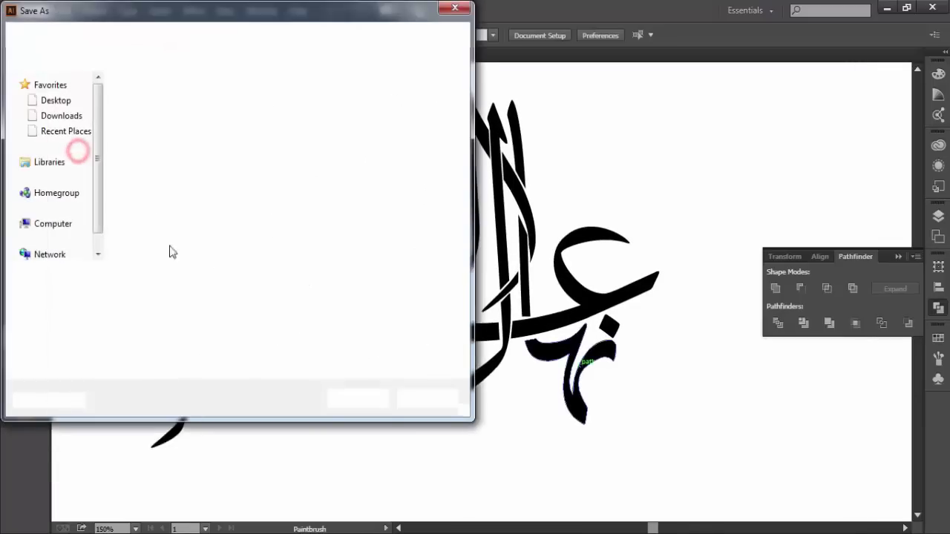
click(233, 300)
click(223, 318)
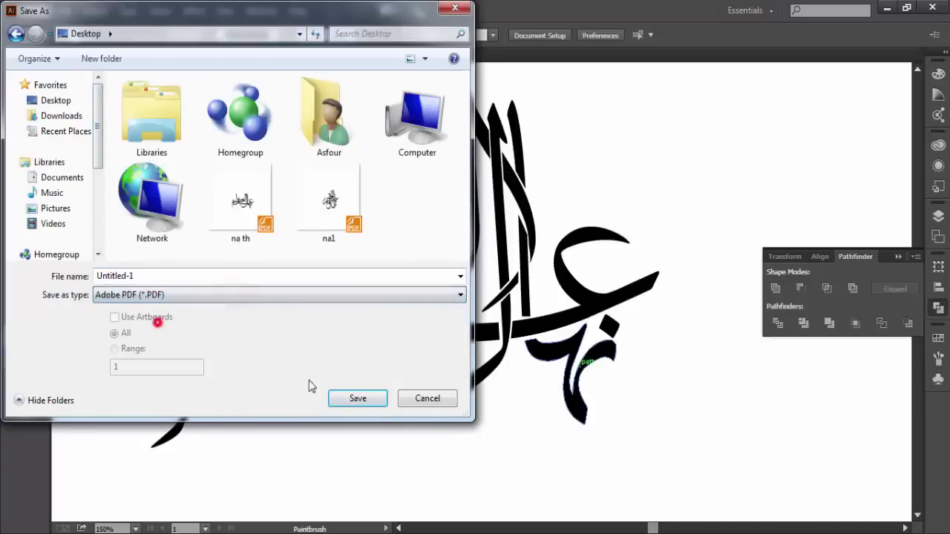
click(337, 399)
click(340, 415)
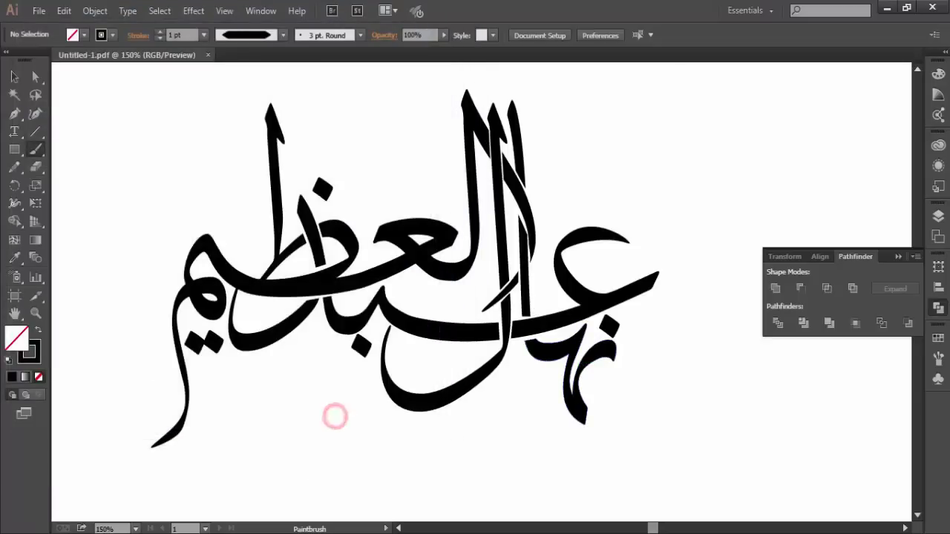
click(886, 8)
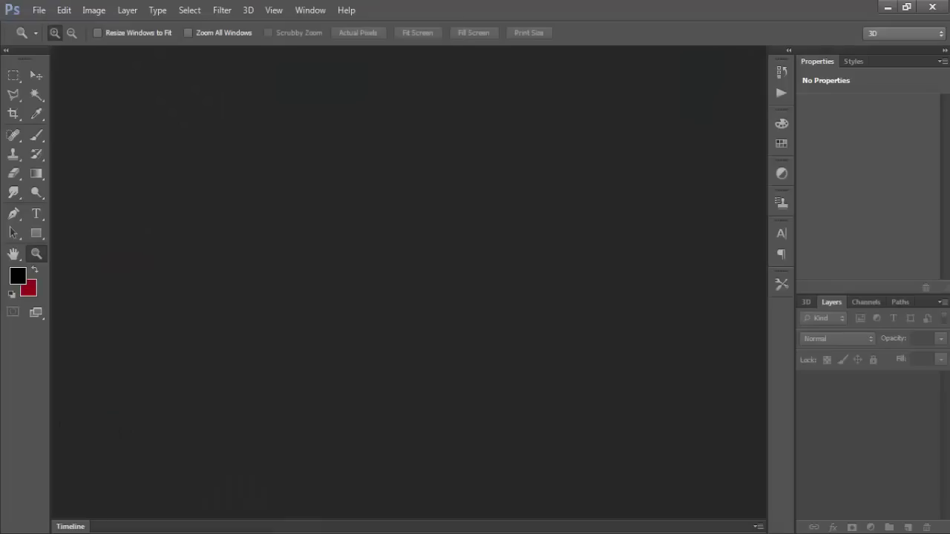
Step: Create a new Photoshop document from the Photo preset sized 1400 × 1400 pixels
click(41, 14)
click(81, 33)
click(661, 66)
click(40, 13)
click(446, 149)
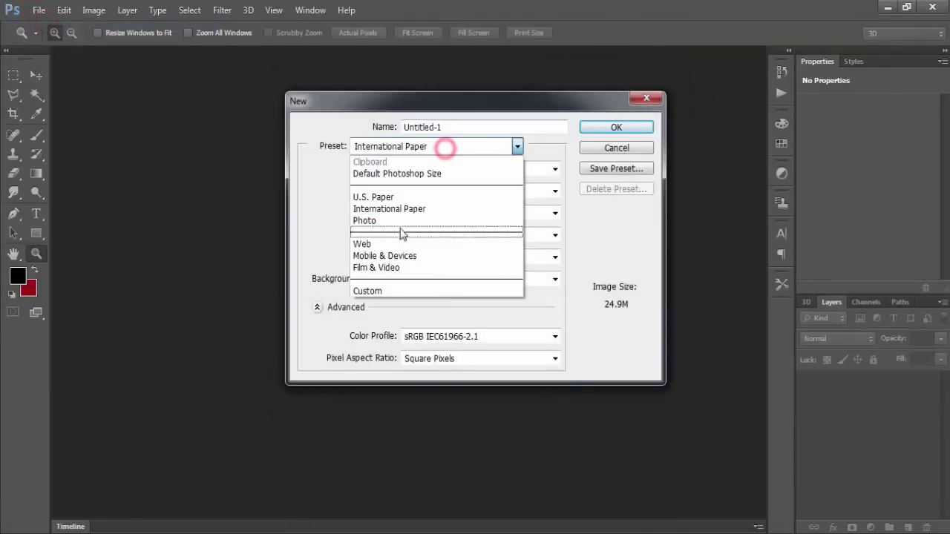
click(394, 218)
click(479, 167)
click(519, 191)
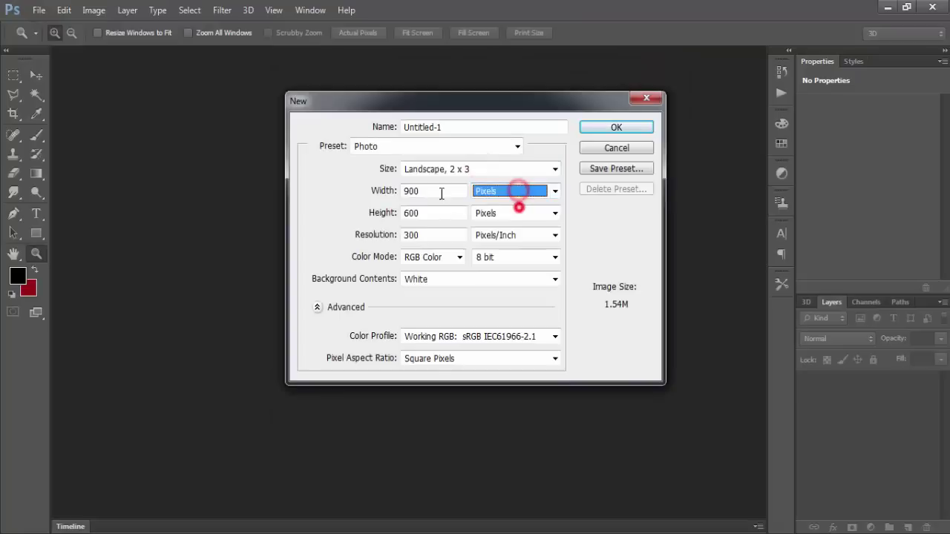
double_click(452, 191)
text(14)
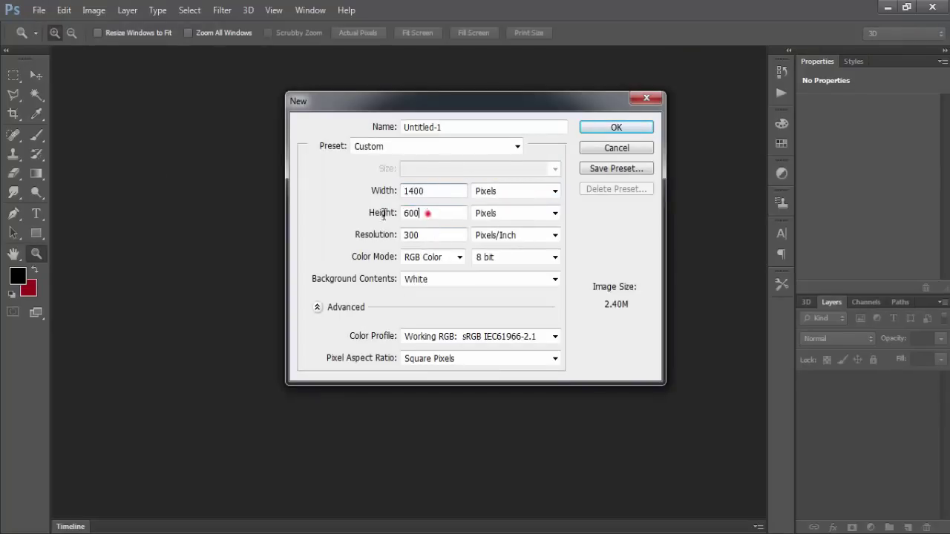
text(1400)
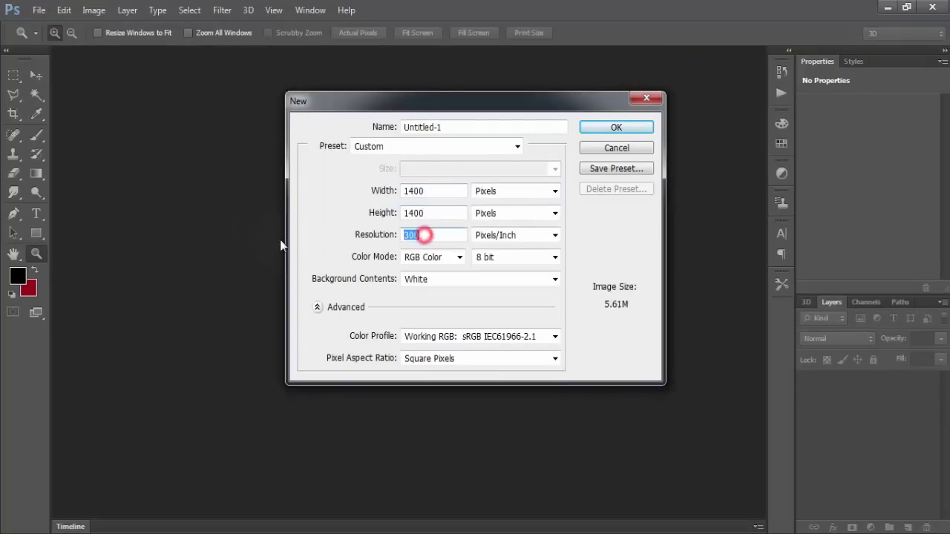
text(72)
click(601, 130)
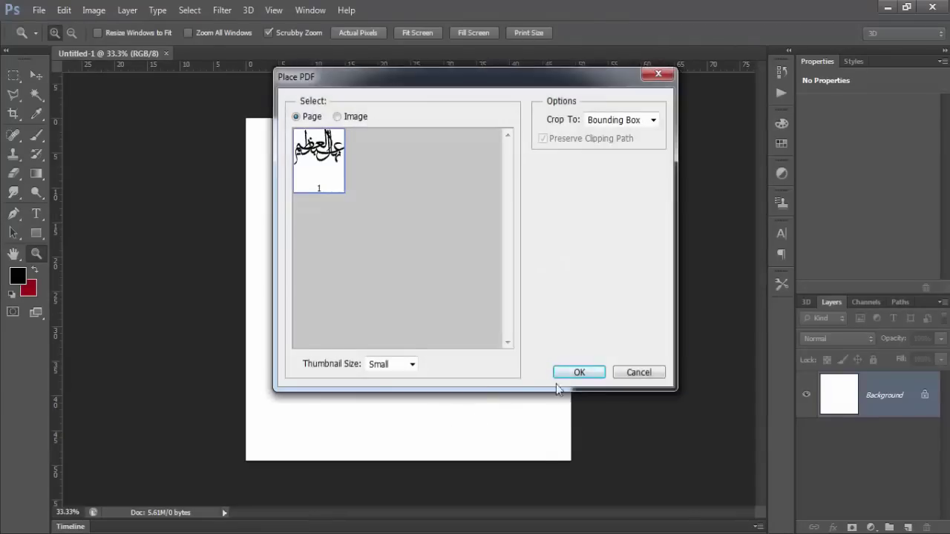
Step: Place the Untitled-1.pdf calligraphy, enlarge and reposition it, and commit the placement
click(571, 372)
drag(464, 250, 531, 203)
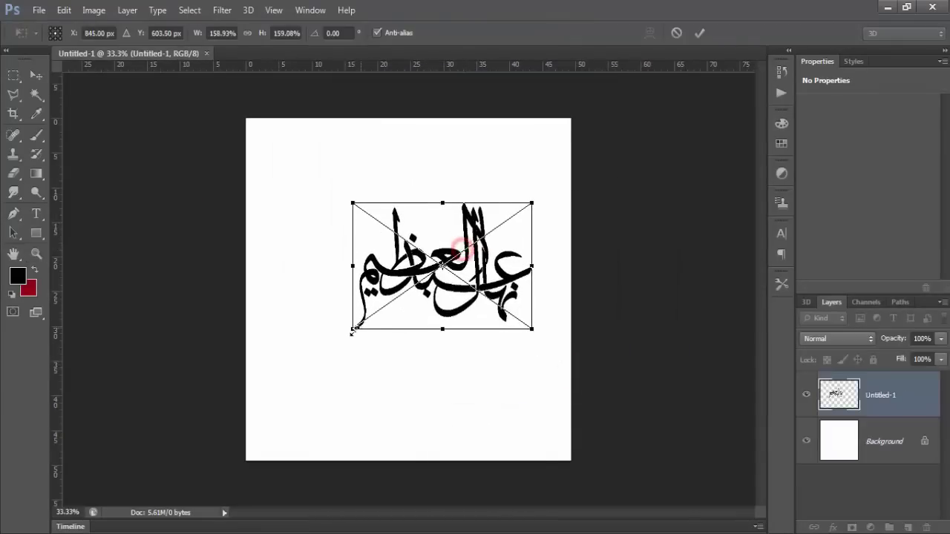
drag(351, 328, 268, 387)
drag(437, 333, 451, 329)
key(z)
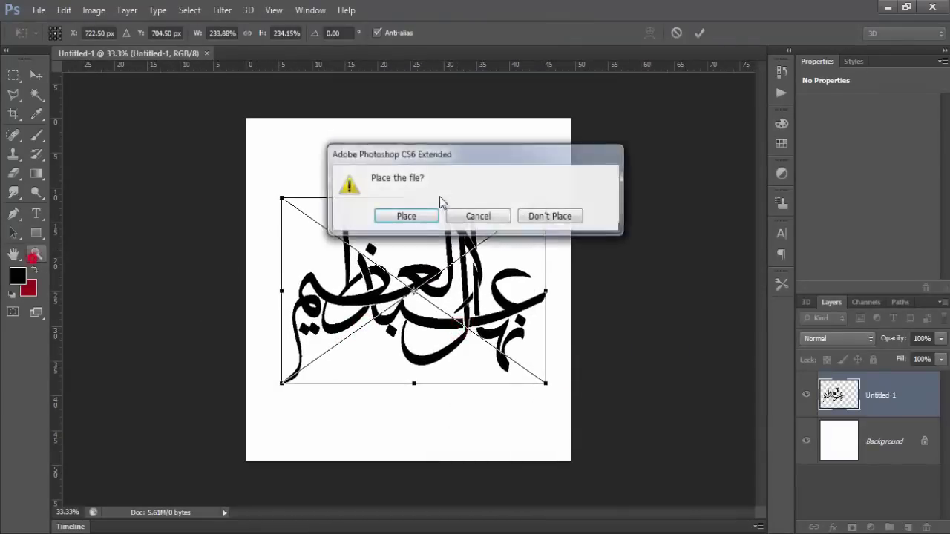
click(409, 213)
Step: Rasterize the calligraphy layer and add an empty Layer 1 above it
click(447, 316)
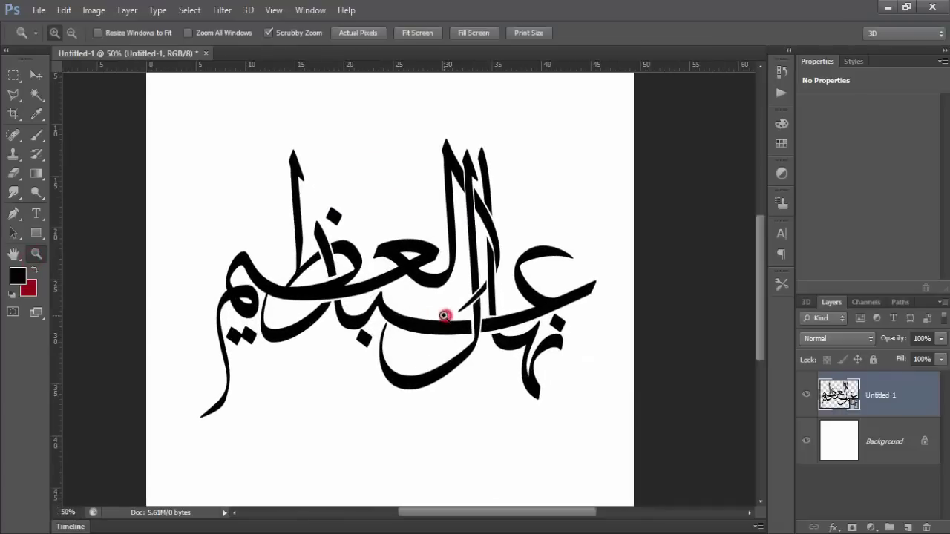
right_click(896, 417)
click(653, 205)
click(907, 528)
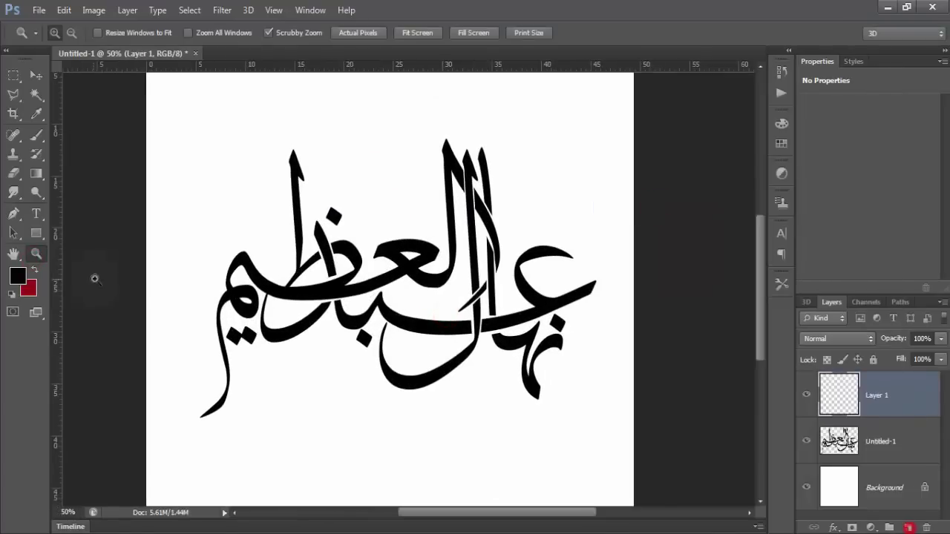
Step: Switch to the Brush tool and load calligraphy brush preset 83
click(36, 135)
click(71, 33)
scroll(147, 209, up, 1)
click(44, 343)
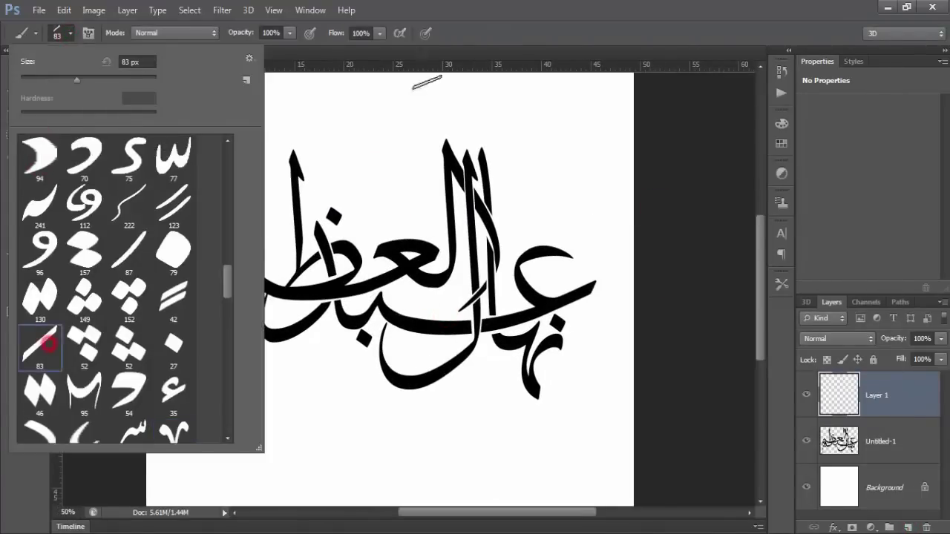
click(462, 9)
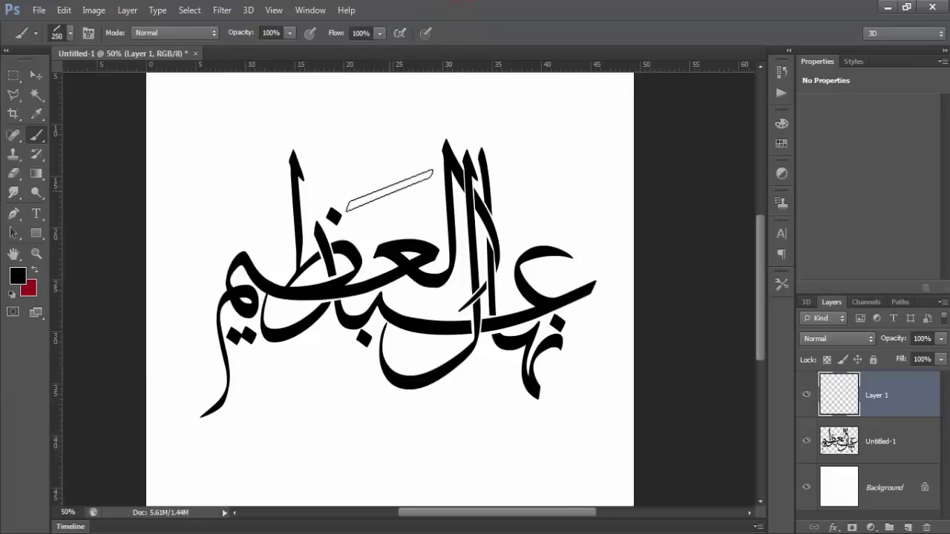
Step: Stamp four small v-shaped diacritic marks around the lettering on Layer 1
click(71, 33)
scroll(119, 297, down, 1)
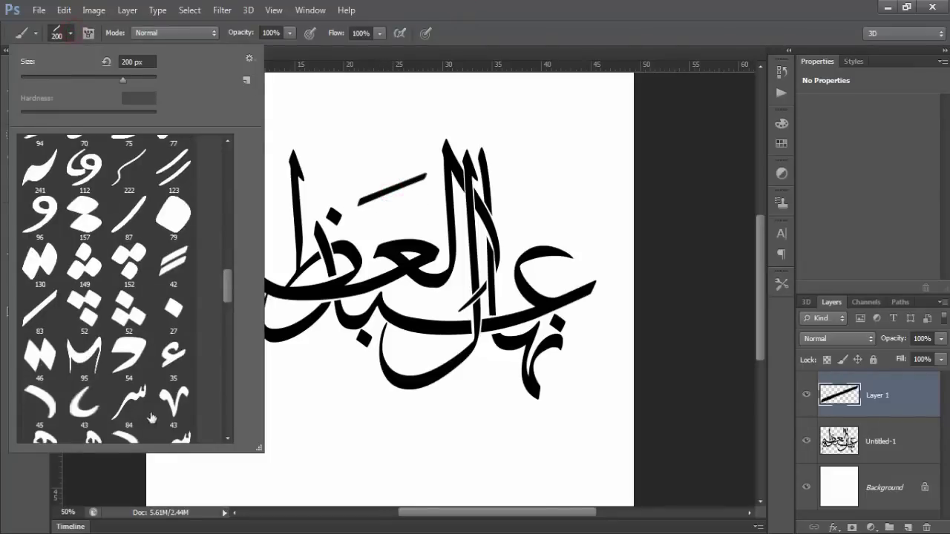
click(169, 386)
click(383, 162)
click(410, 348)
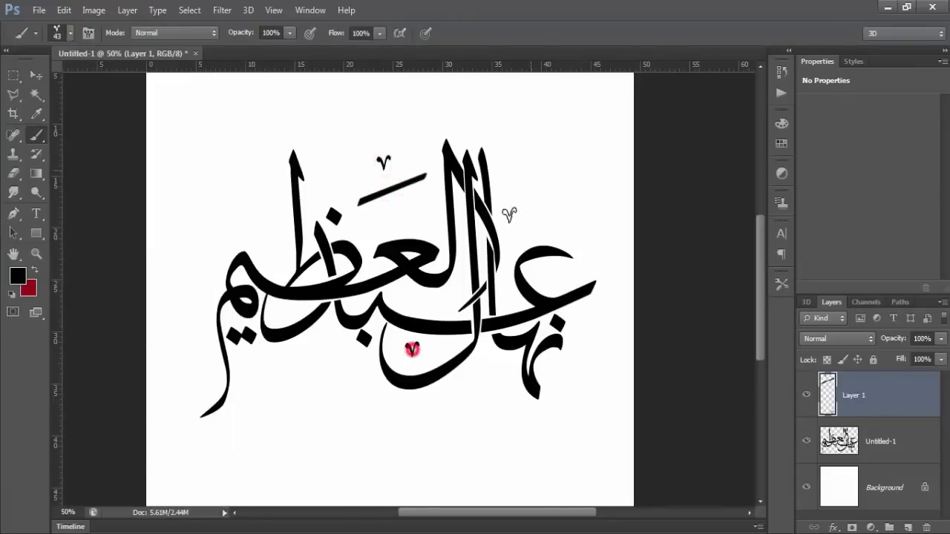
click(515, 227)
click(263, 224)
Step: Select the hooked calligraphy brush preset 54
click(70, 32)
scroll(95, 181, down, 1)
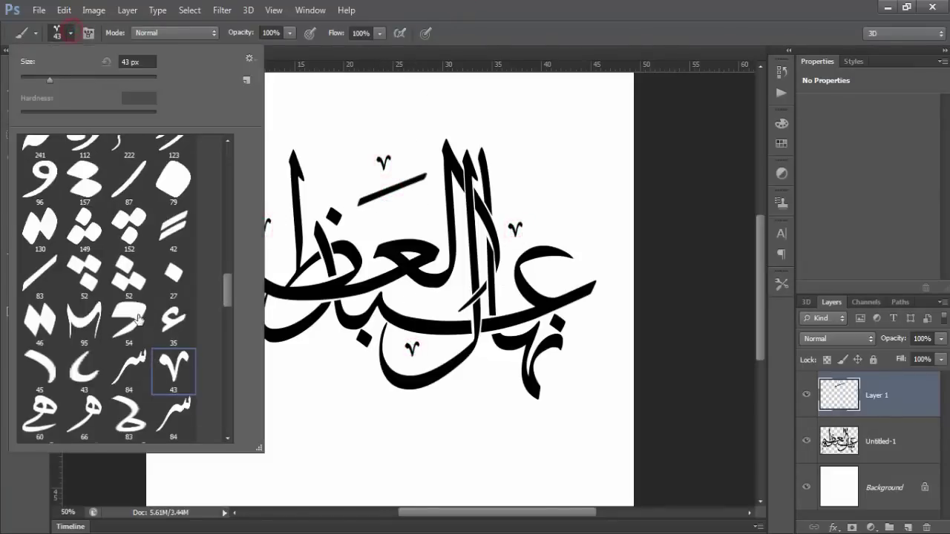
click(134, 318)
click(413, 211)
Step: Stamp four small curved marks among the letters with brush preset 43
click(70, 33)
scroll(95, 182, down, 1)
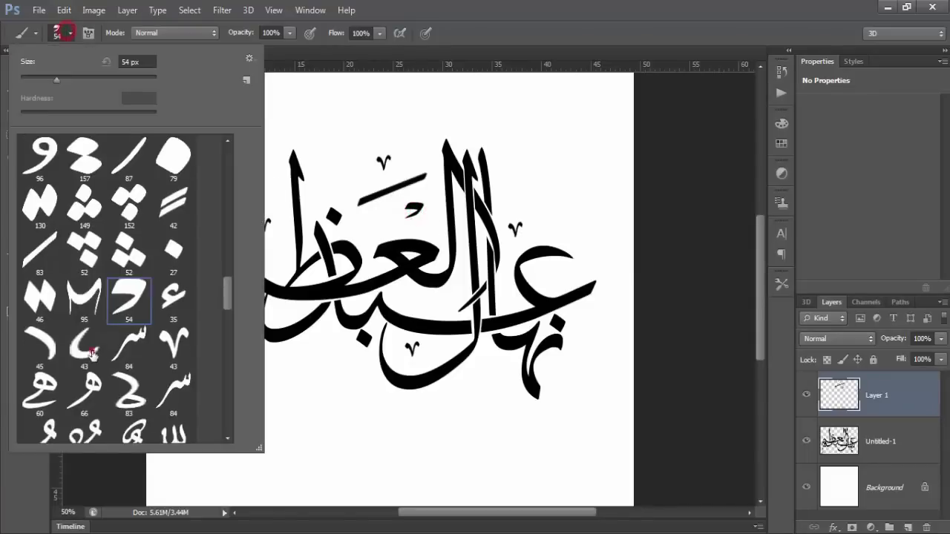
click(91, 354)
click(319, 184)
click(511, 201)
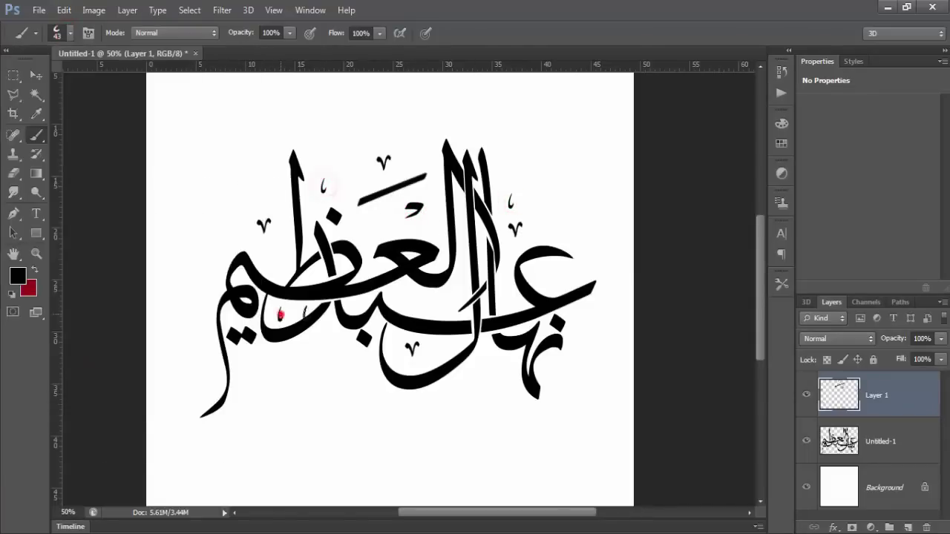
click(435, 301)
click(490, 365)
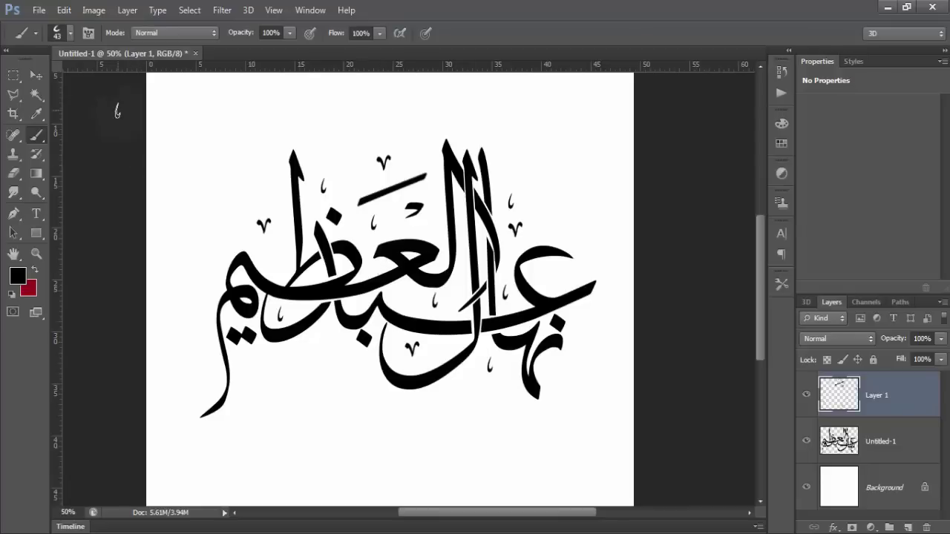
Step: Stamp a small ع mark beside the letters with brush preset 58
click(70, 37)
scroll(151, 335, down, 2)
scroll(151, 335, up, 2)
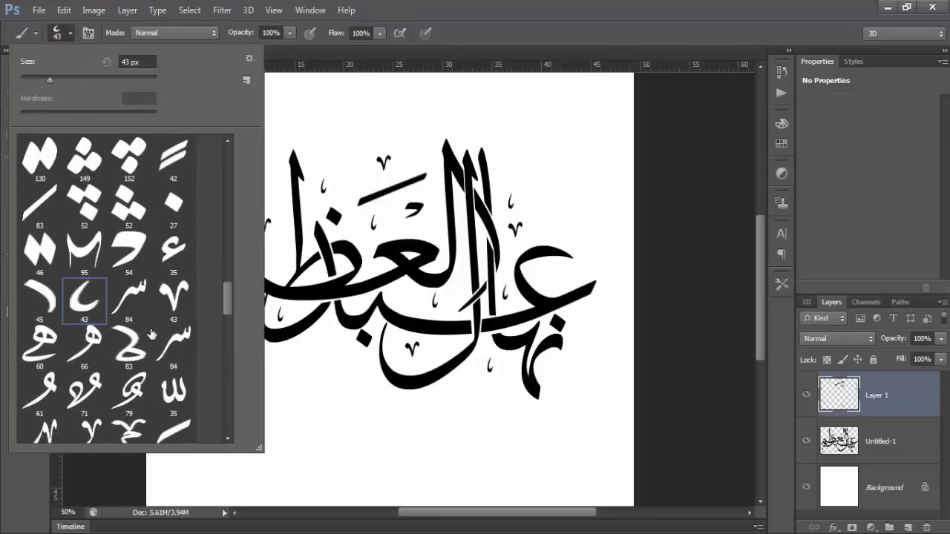
scroll(151, 335, down, 2)
scroll(150, 335, down, 2)
double_click(156, 342)
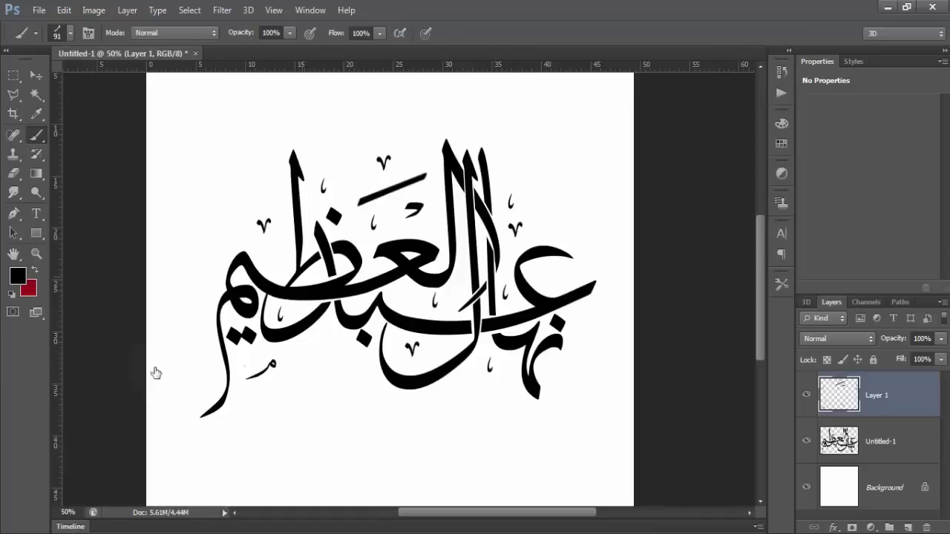
click(69, 33)
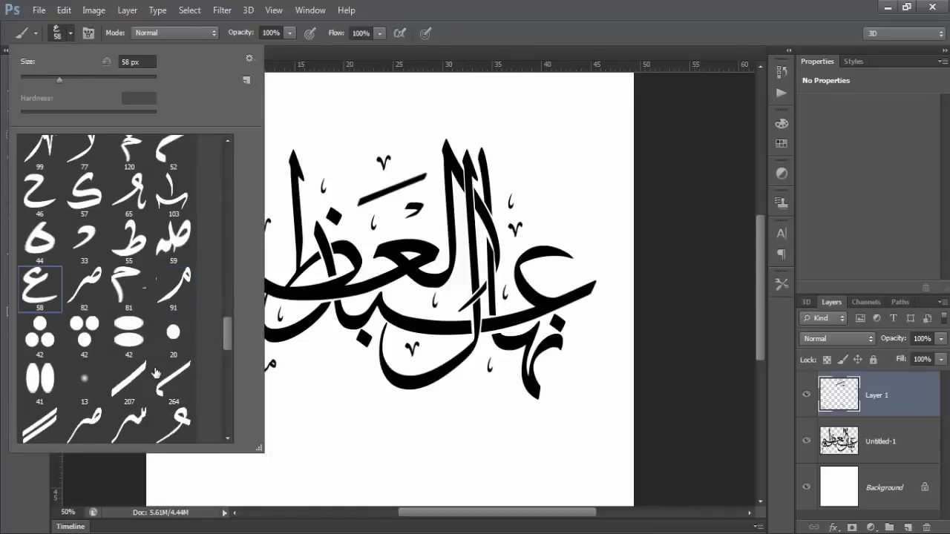
key(Return)
drag(555, 272, 553, 288)
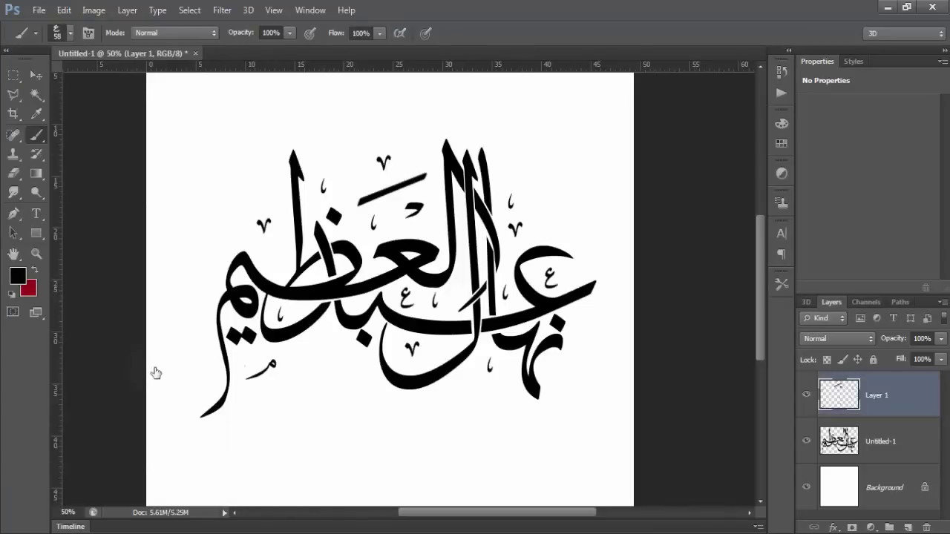
Step: Switch to brush preset 55, then choose the 33 px brush
right_click(155, 372)
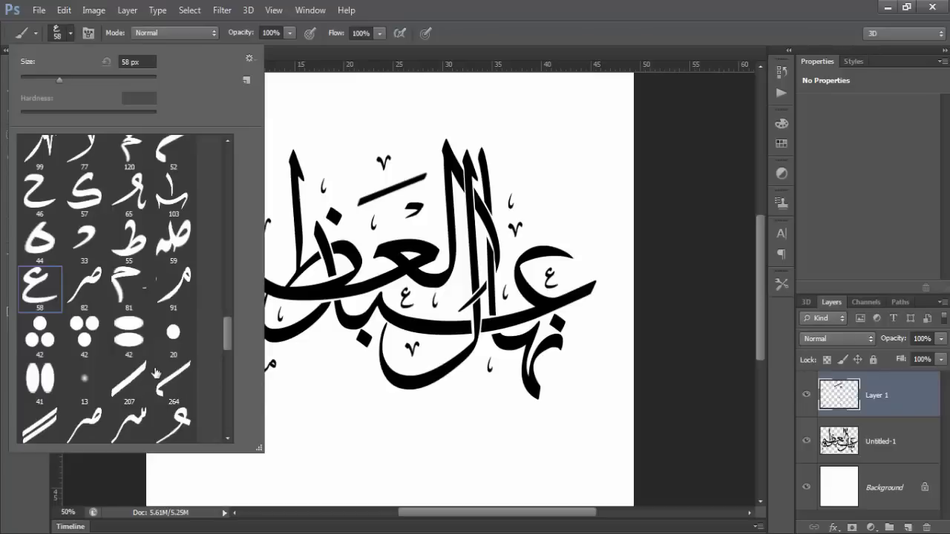
key(comma)
key(comma)
key(Return)
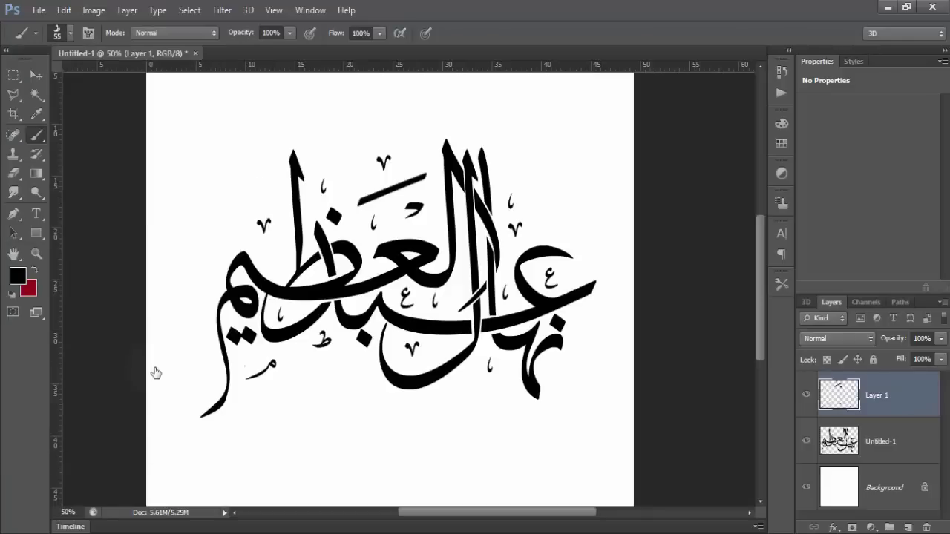
right_click(155, 373)
scroll(155, 372, up, 2)
scroll(155, 372, up, 2)
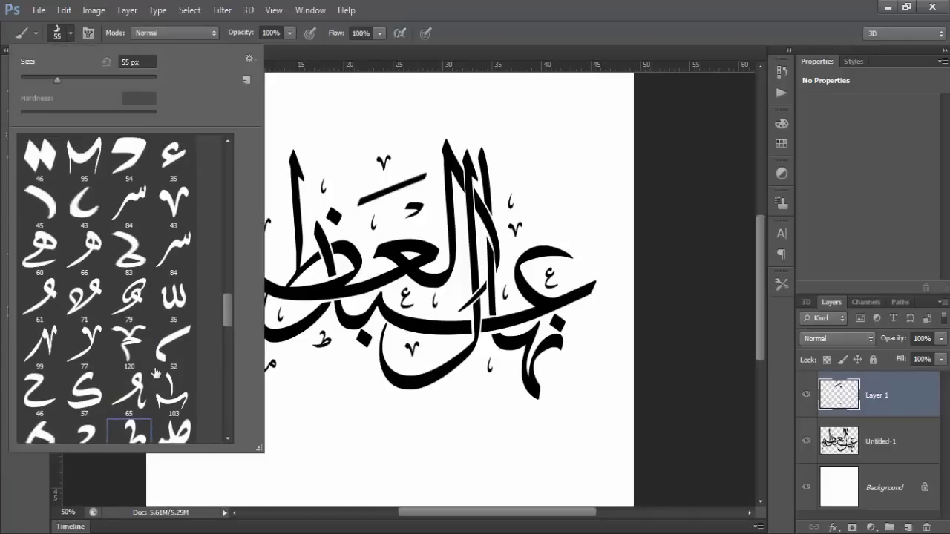
scroll(155, 373, up, 2)
scroll(157, 375, up, 1)
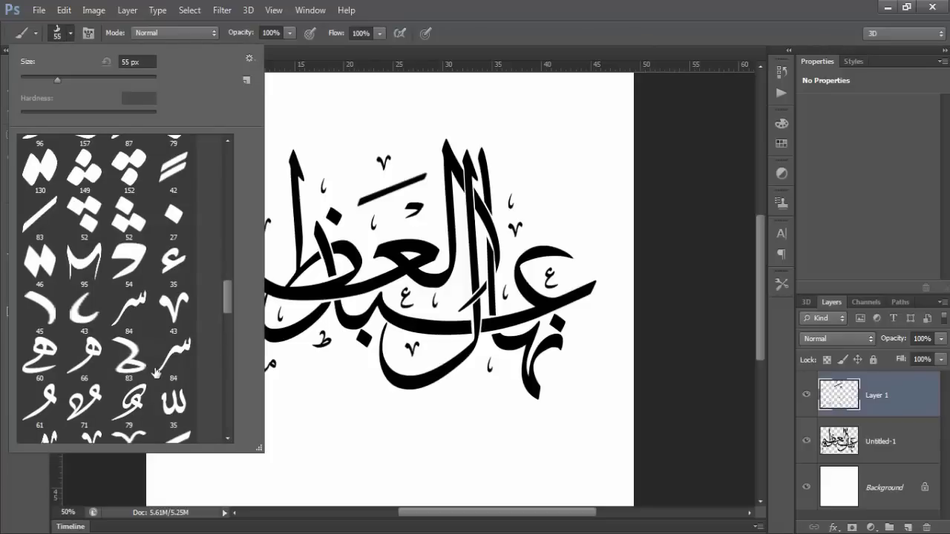
scroll(156, 372, down, 3)
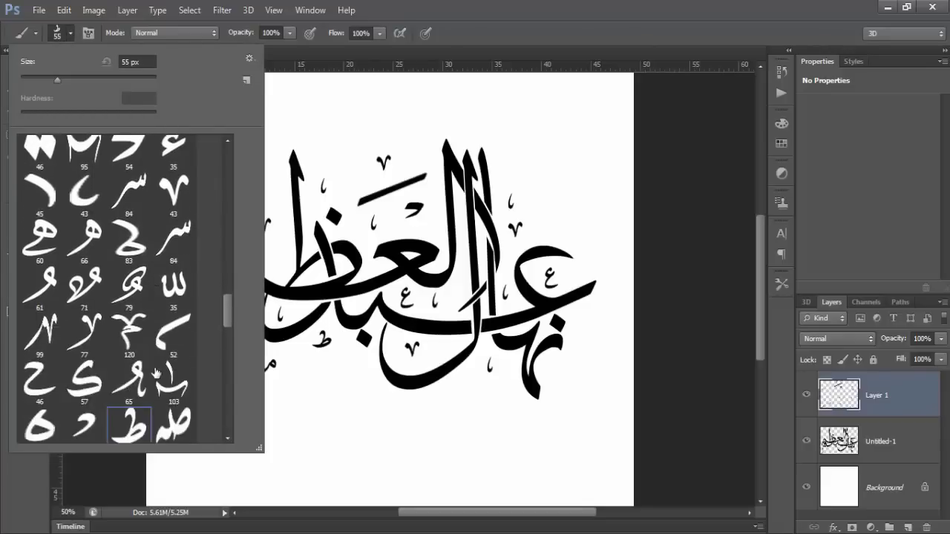
scroll(155, 373, down, 3)
double_click(156, 373)
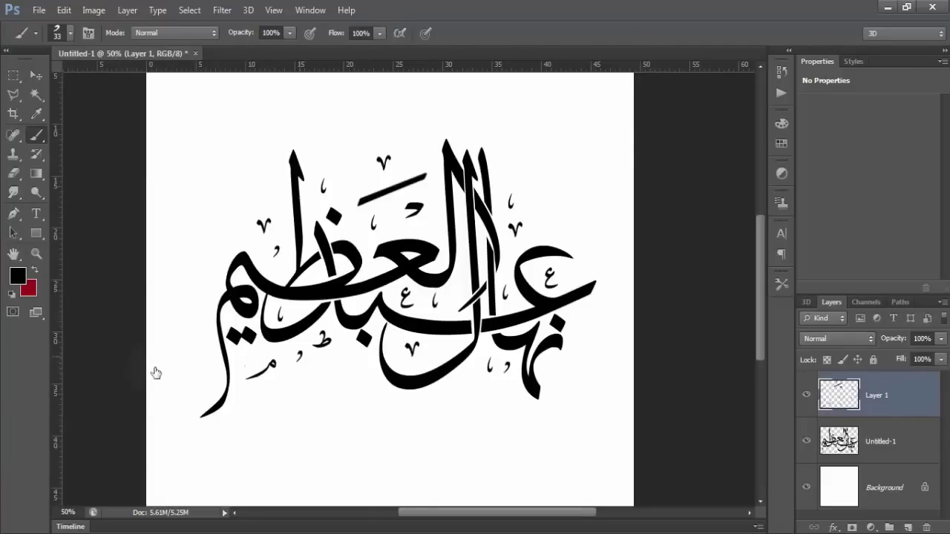
Step: Zoom out, convert Background to Layer 0, and give it a grey Gradient Overlay
key(z)
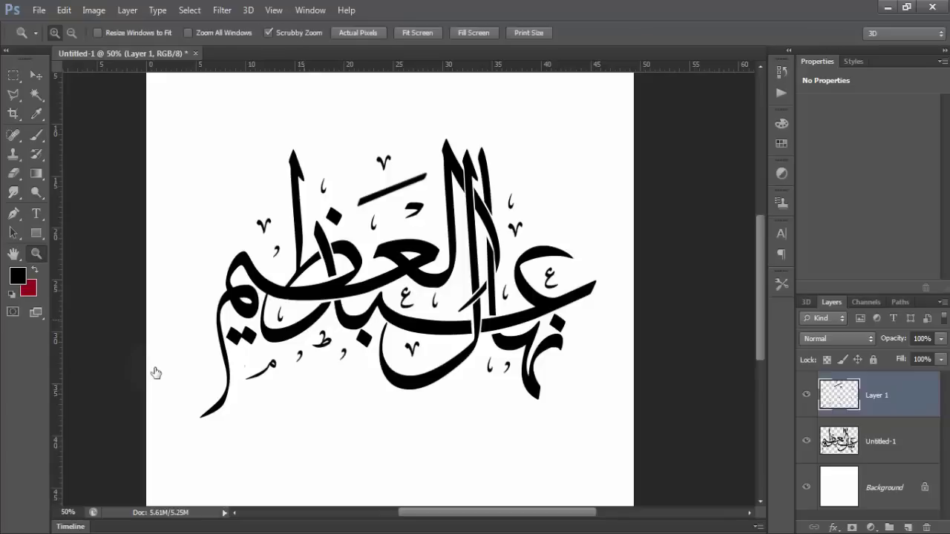
scroll(155, 373, down, 2)
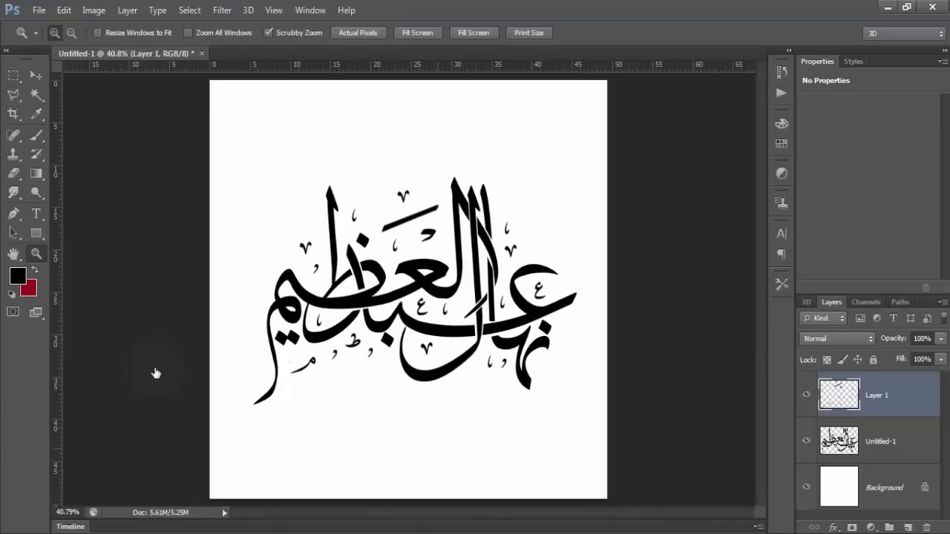
double_click(883, 487)
key(Return)
double_click(912, 487)
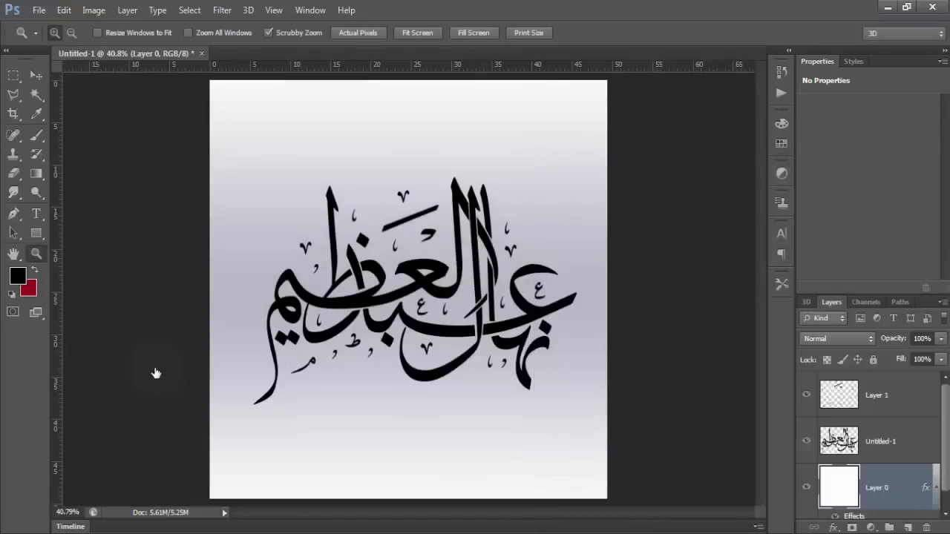
key(alt+bracketright)
Step: Select the calligraphy and marks layers with the Move tool and duplicate the calligraphy
key(alt+shift+bracketright)
key(i)
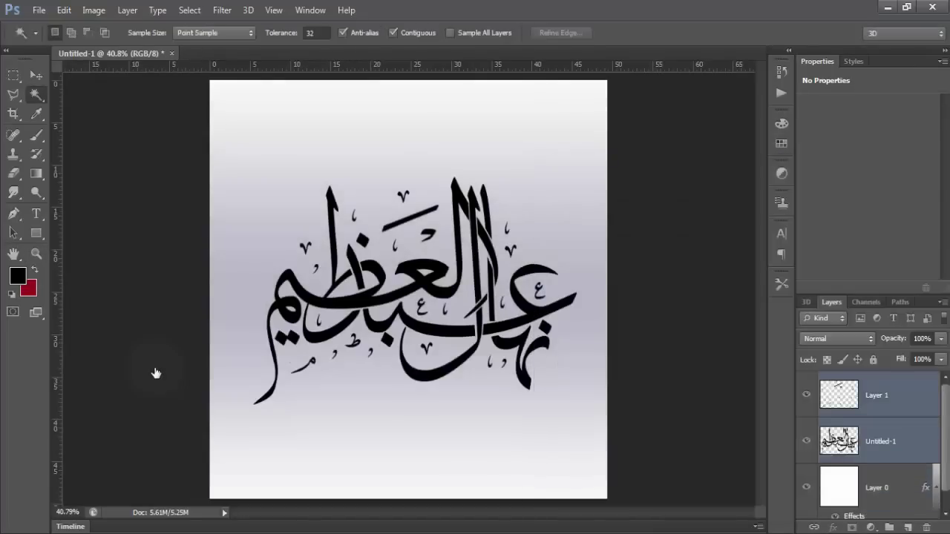
key(v)
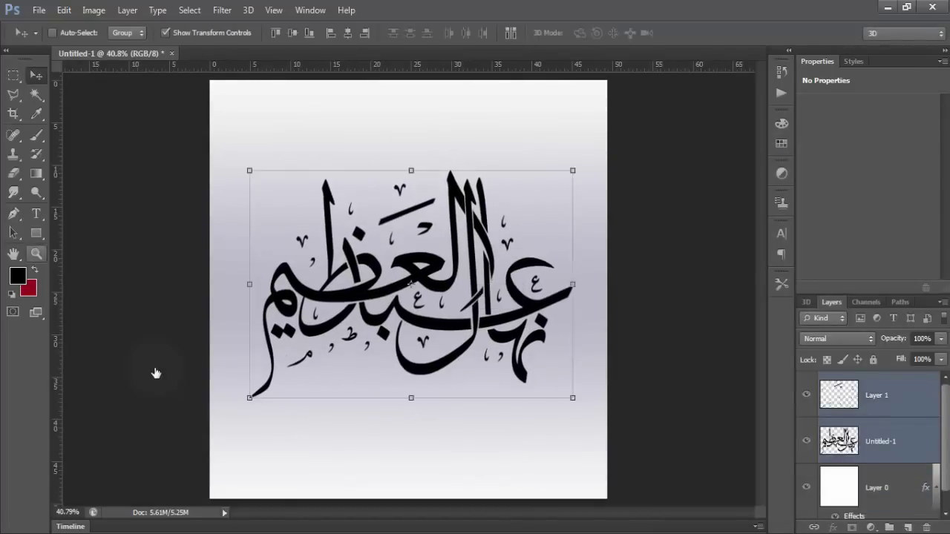
key(ctrl+j)
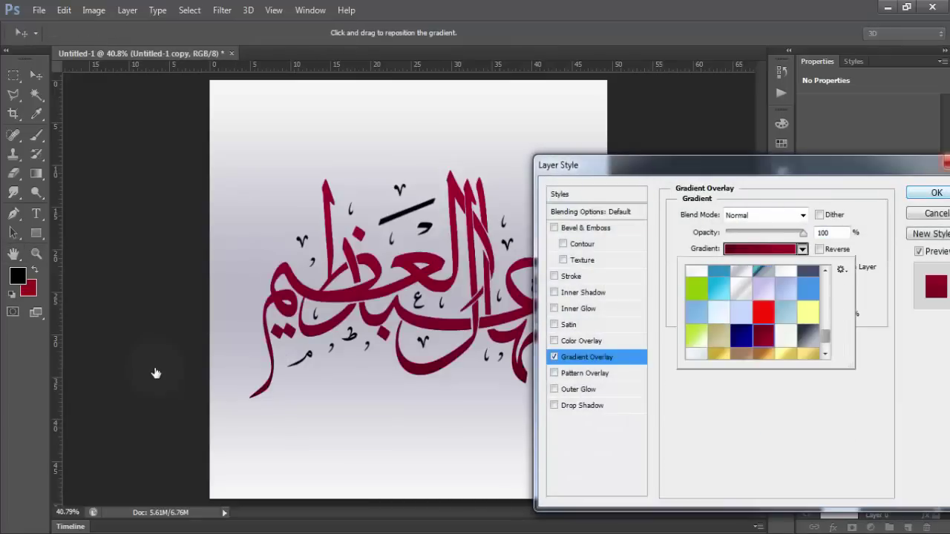
Step: Apply the burgundy Gradient Overlay to the copy and add a new Overlay-blended layer
key(Return)
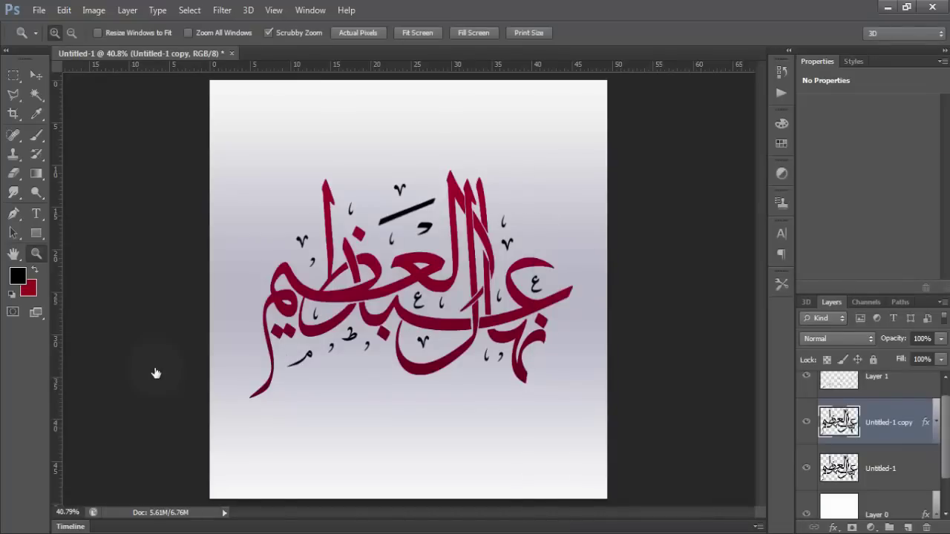
key(ctrl+shift+alt+n)
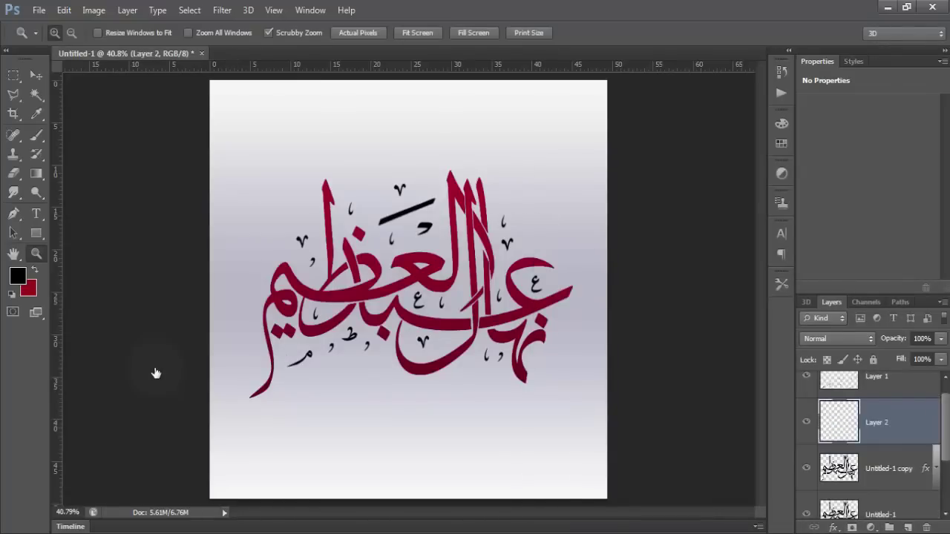
key(alt+shift+o)
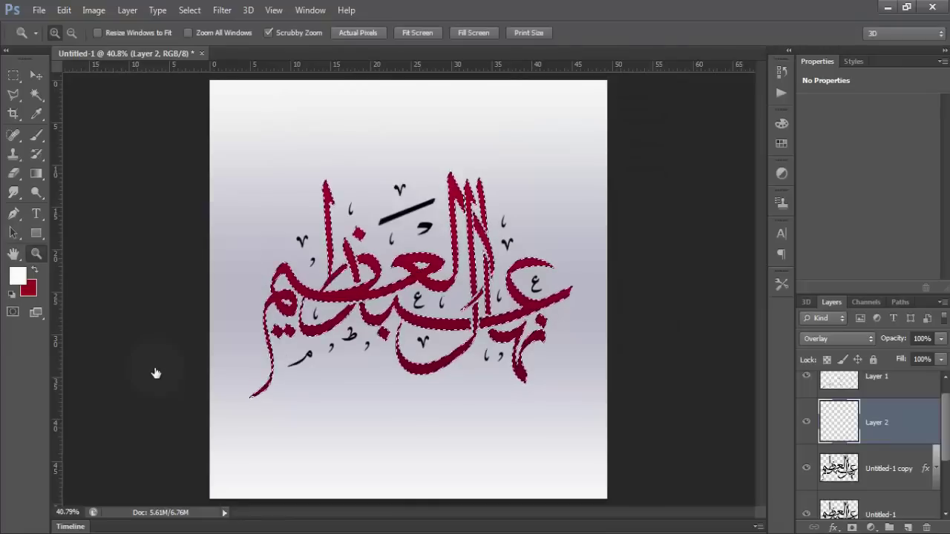
Step: Paint pink highlights inside the letter selection with a 70 px brush, then deselect
key(b)
right_click(156, 373)
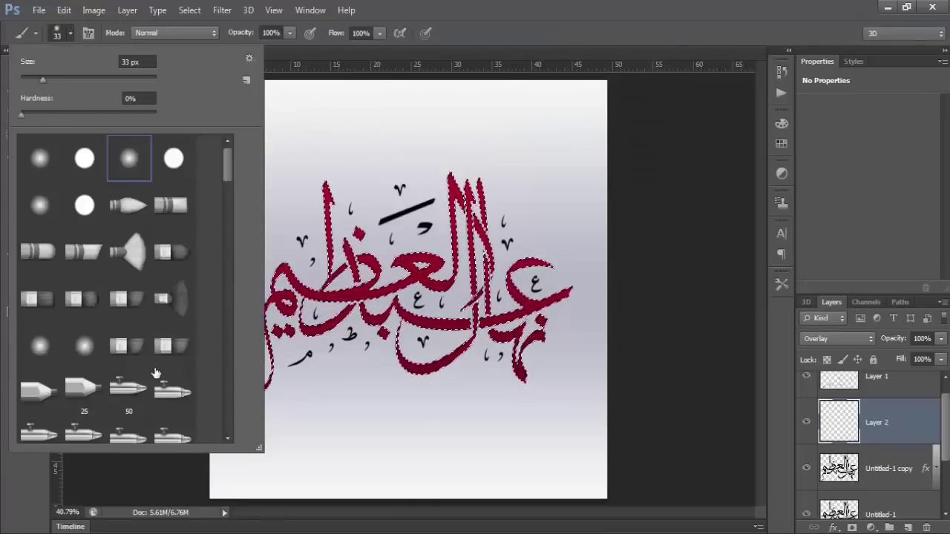
text(70)
key(Return)
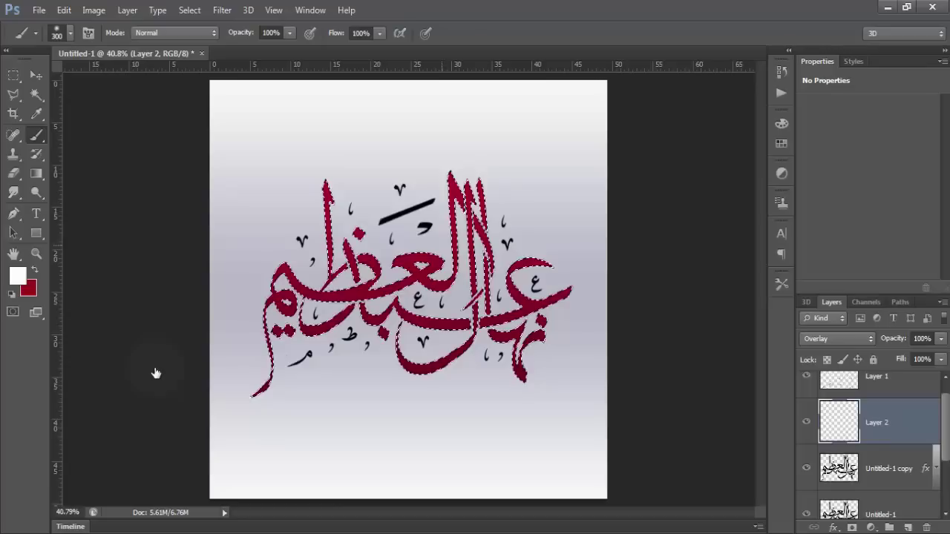
drag(282, 296, 535, 297)
key(z)
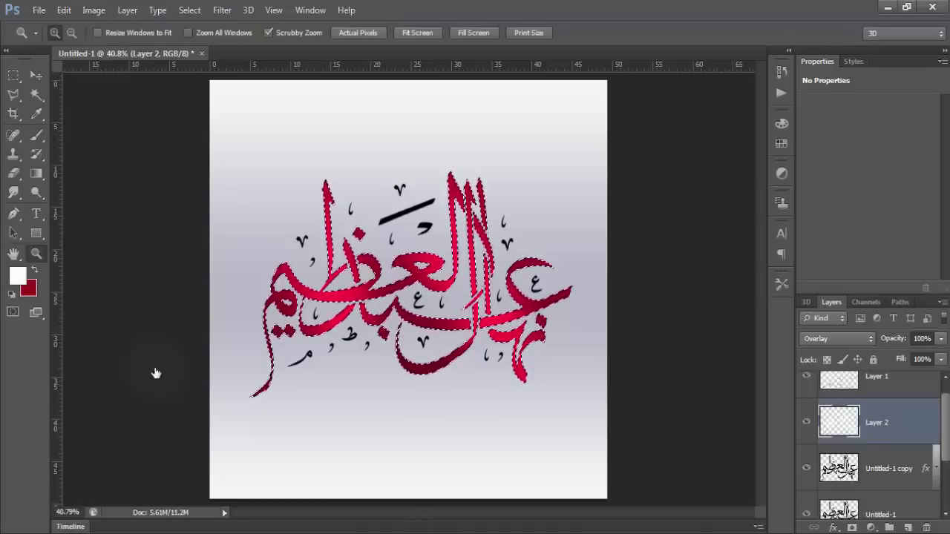
key(ctrl+d)
click(156, 374)
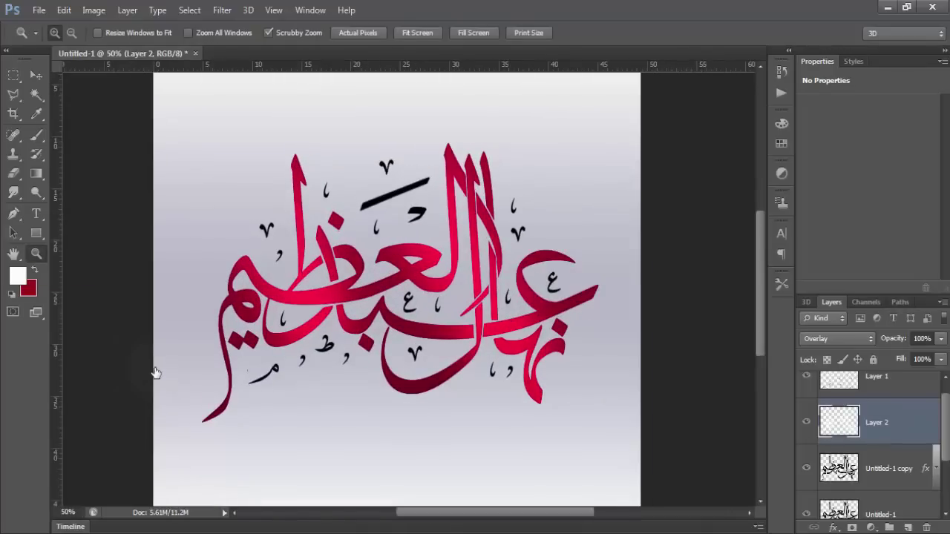
key(alt+comma)
Step: With the Smudge Tool, smear the tall letter tops into dark shadow streaks
right_click(13, 192)
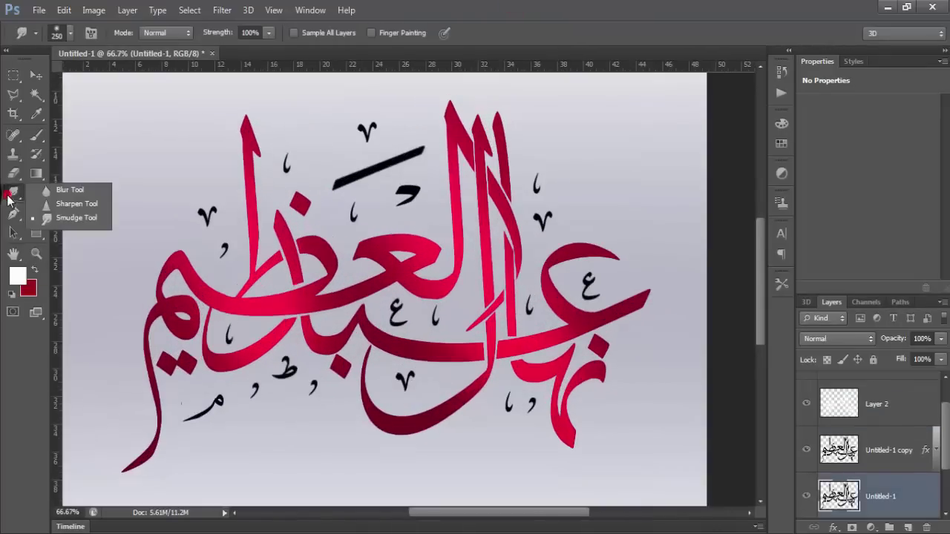
click(74, 218)
mouse_move(490, 111)
mouse_down()
mouse_move(498, 131)
mouse_move(519, 116)
mouse_up()
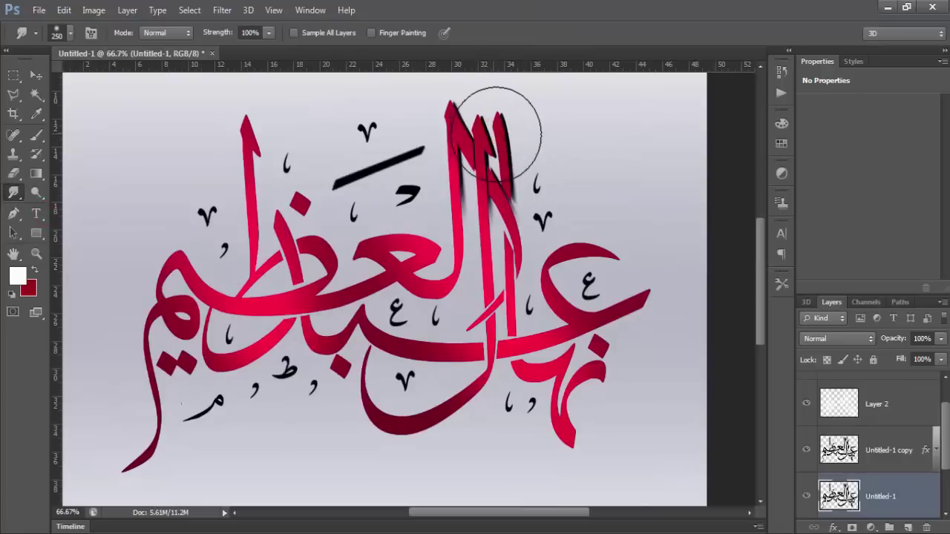
key(ctrl+alt+z)
key(ctrl+alt+z)
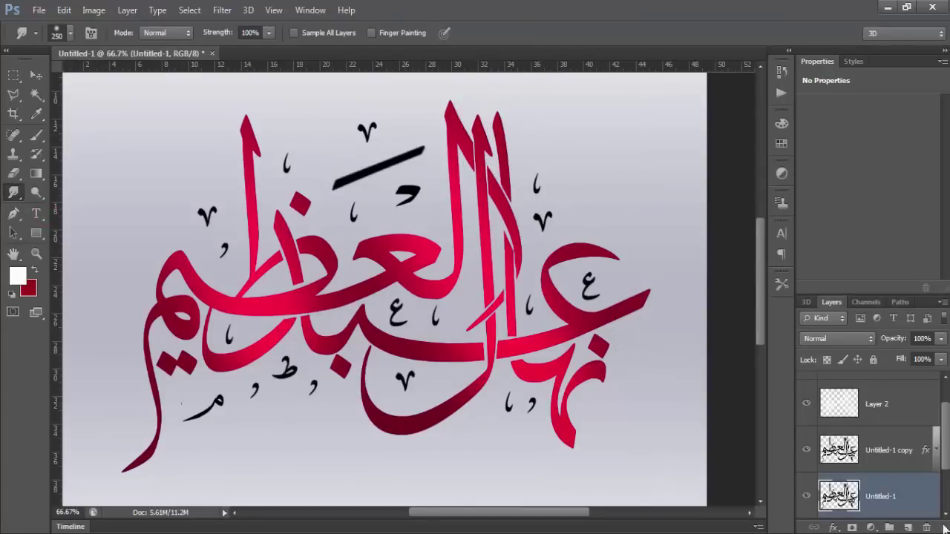
scroll(742, 416, down, 2)
scroll(482, 134, up, 1)
drag(467, 116, 471, 119)
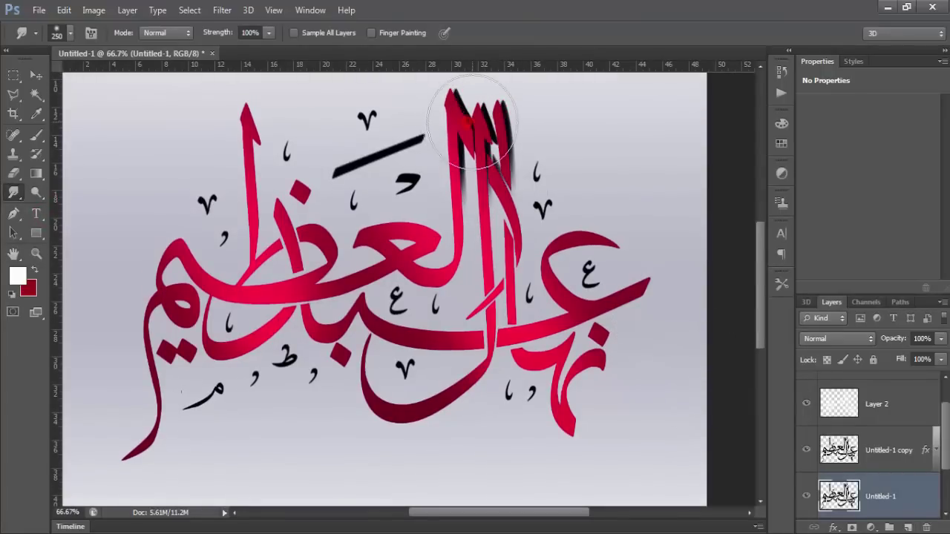
Step: Smudge shadow streaks from the ع arc, alef, lower tail, bowl, loops and vertical strokes
drag(586, 238, 549, 289)
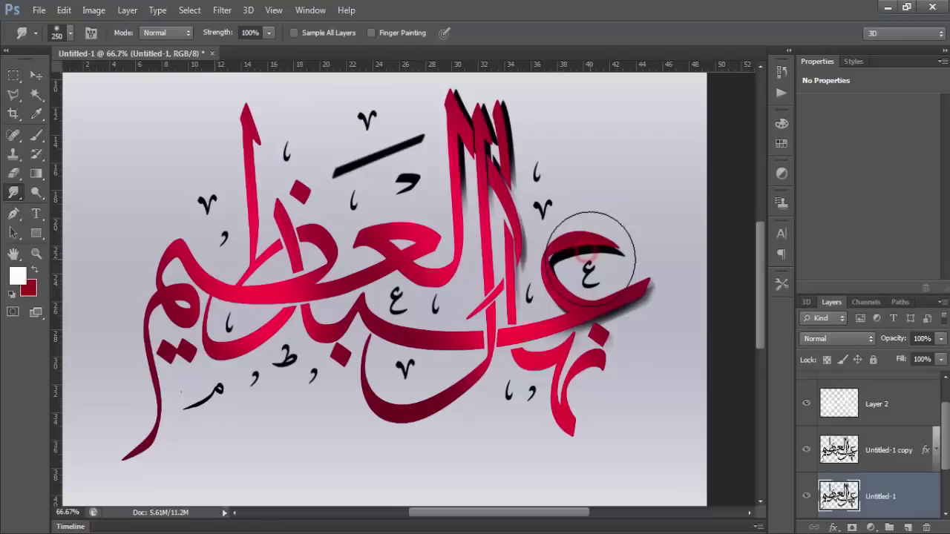
drag(254, 145, 256, 222)
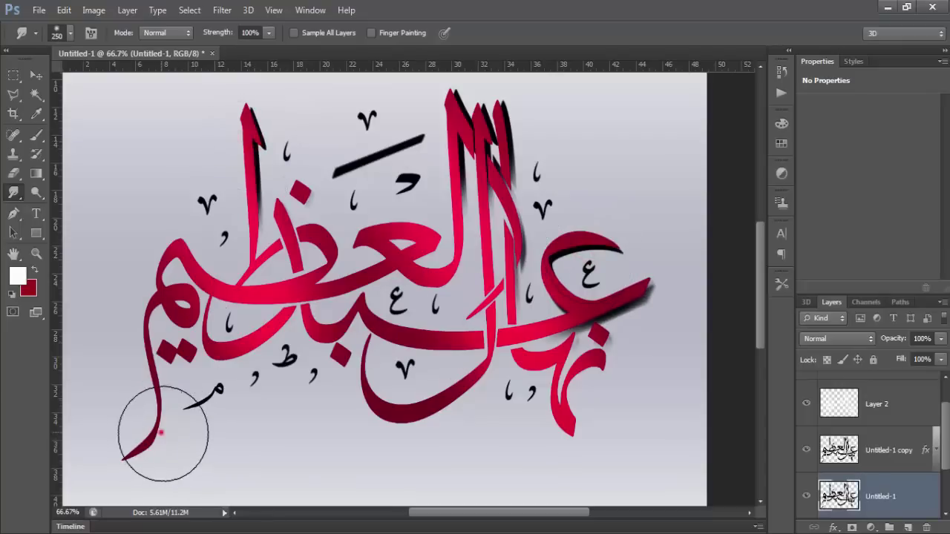
mouse_move(167, 356)
mouse_down()
mouse_move(170, 403)
mouse_move(141, 452)
mouse_up()
drag(434, 404, 391, 407)
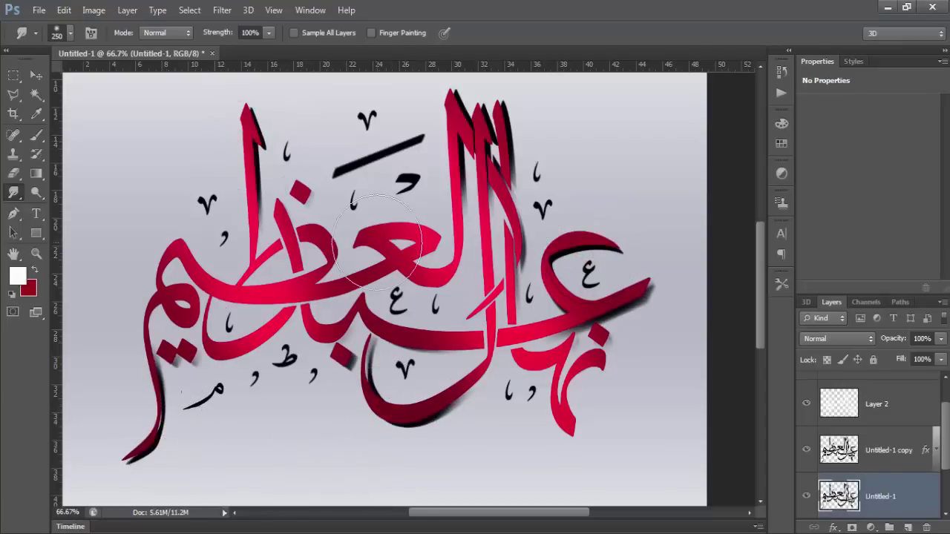
drag(379, 238, 438, 252)
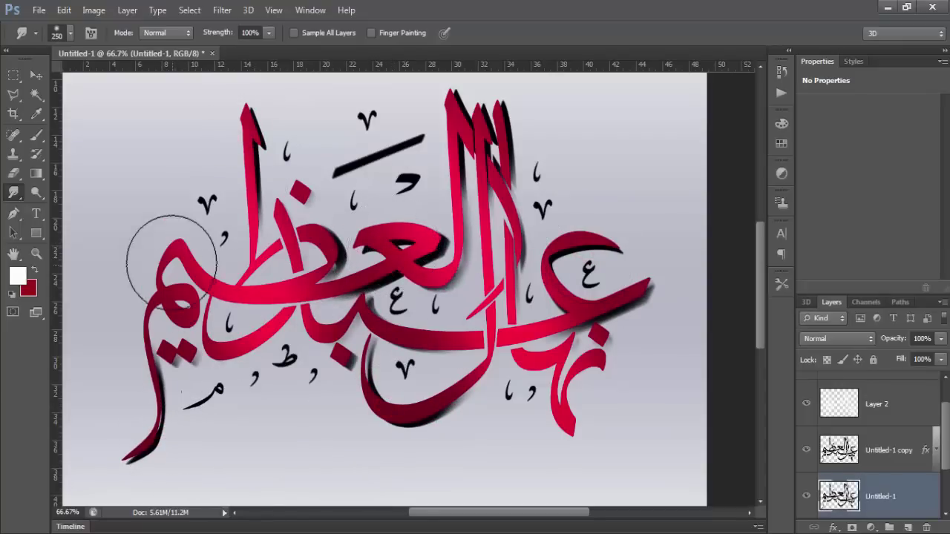
drag(172, 259, 176, 261)
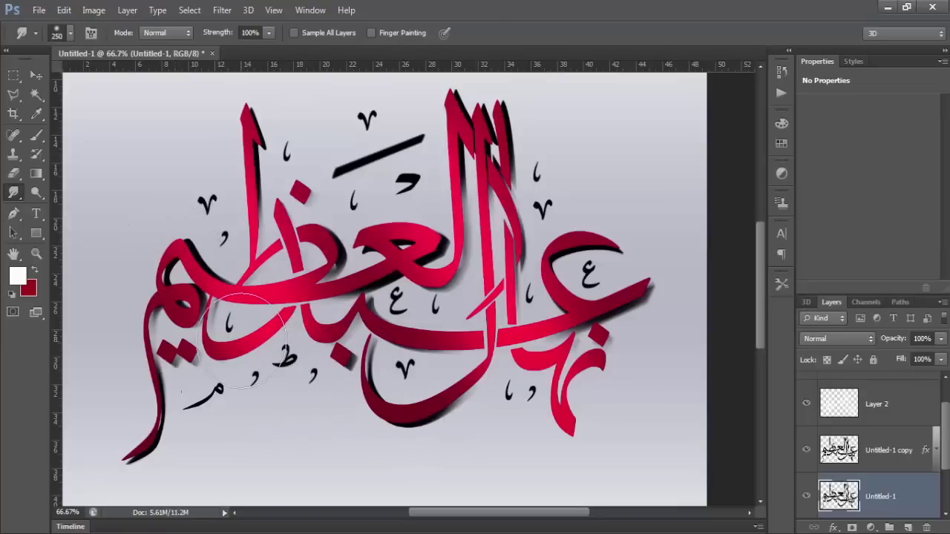
drag(503, 240, 507, 243)
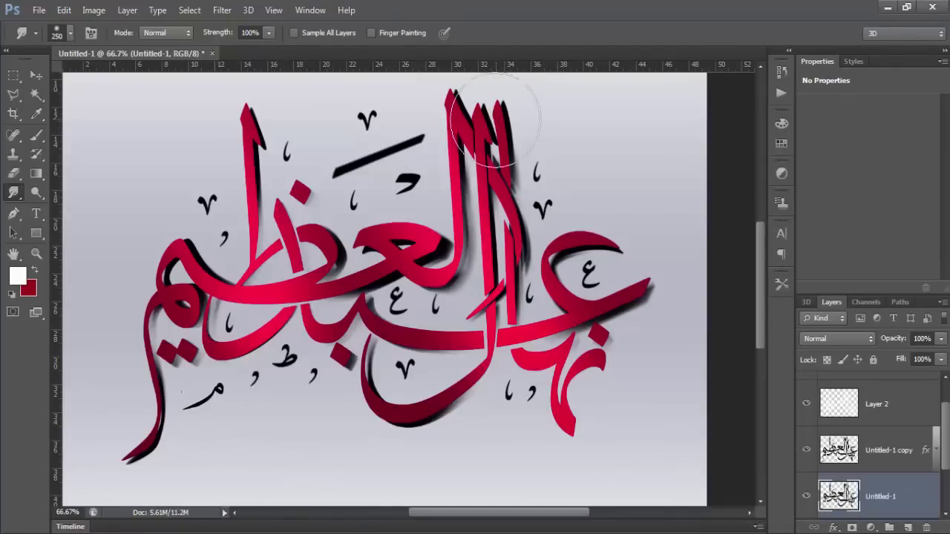
drag(579, 398, 569, 403)
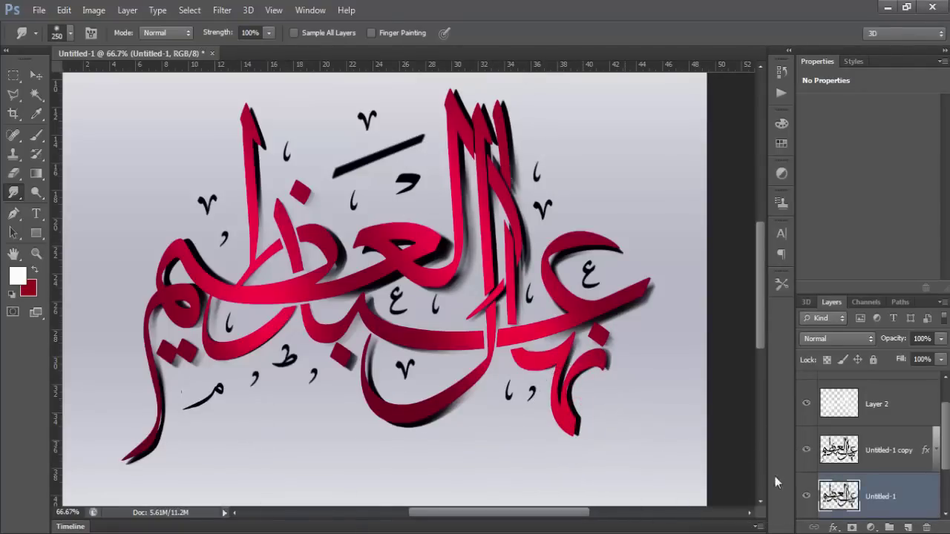
Step: Apply a small-radius Gaussian Blur to the smudged shadow layer
click(222, 9)
click(434, 257)
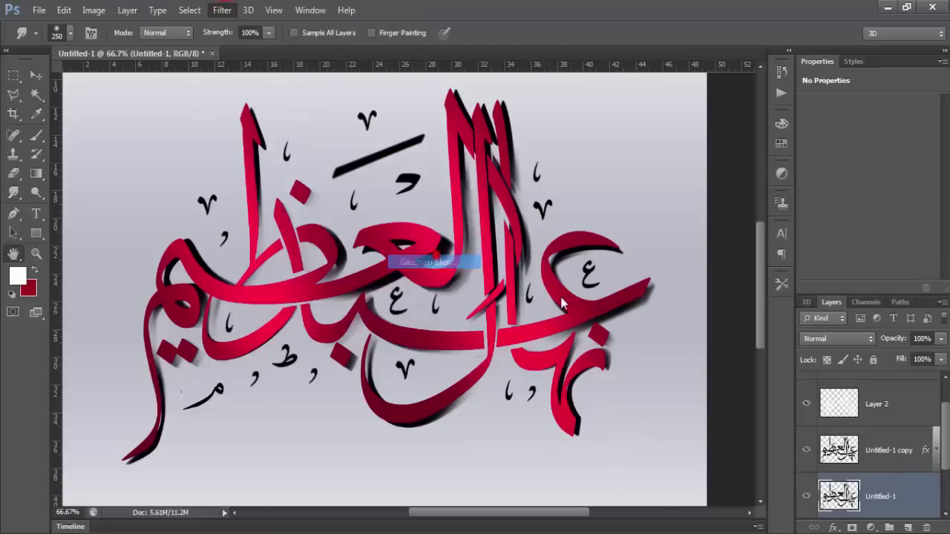
drag(724, 438, 713, 437)
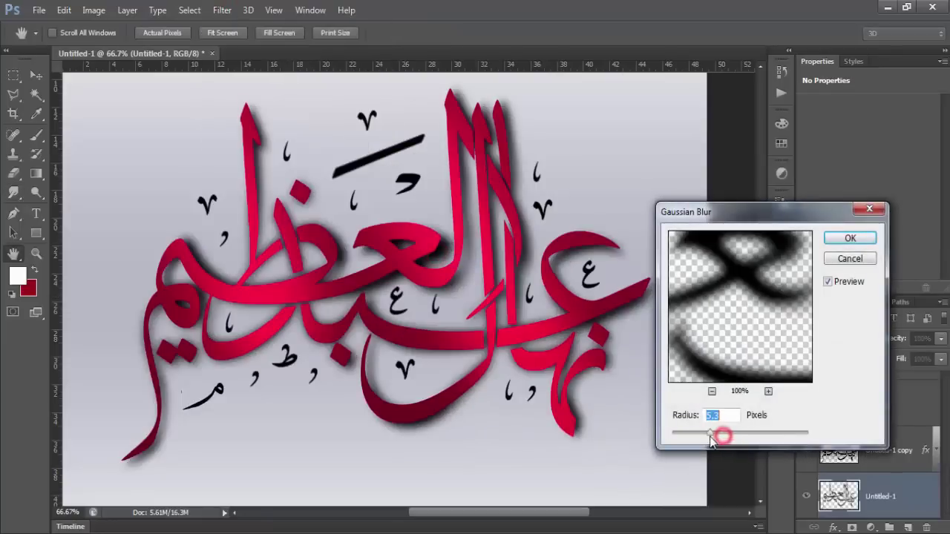
click(850, 237)
Step: Add a layer mask and fade five shadow patches with black-to-transparent gradients
click(852, 528)
key(d)
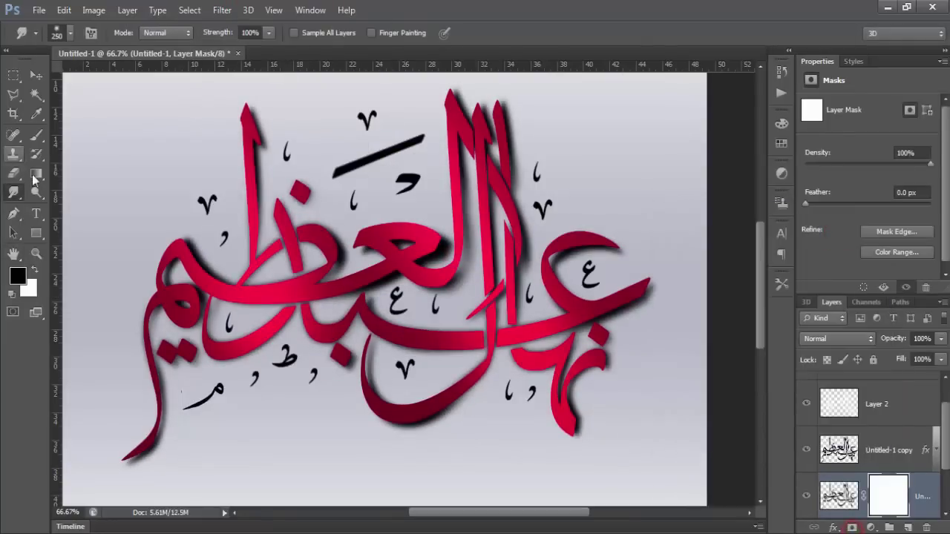
click(35, 173)
click(100, 34)
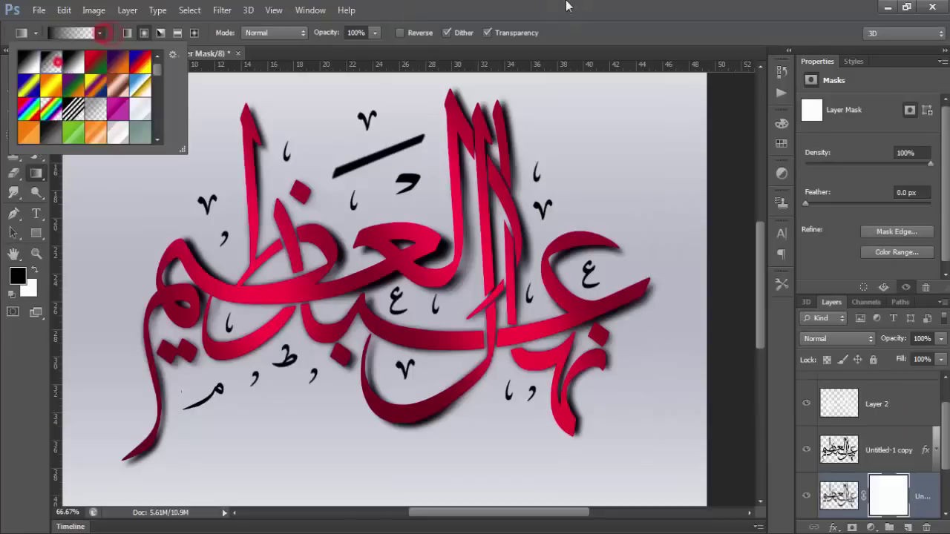
double_click(58, 62)
click(615, 368)
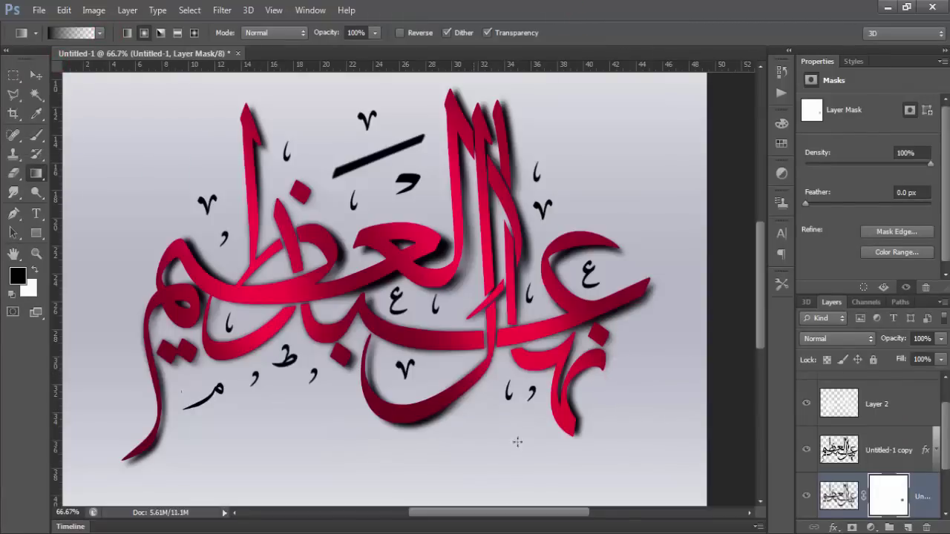
drag(481, 382, 427, 409)
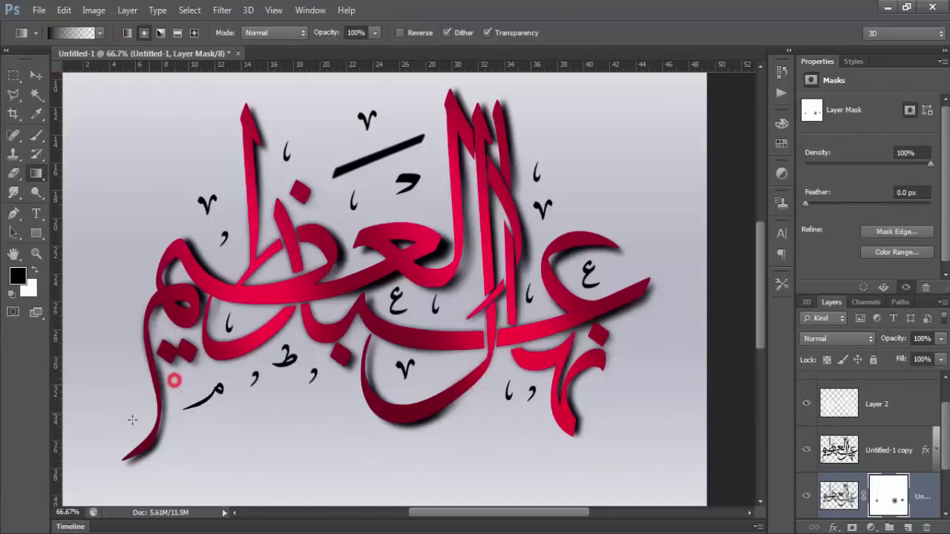
drag(534, 192, 456, 221)
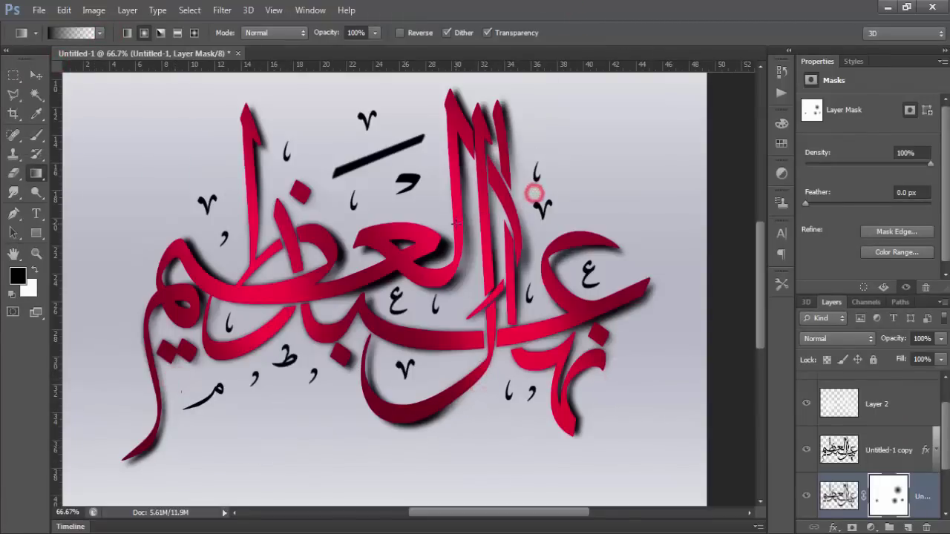
drag(534, 233, 517, 289)
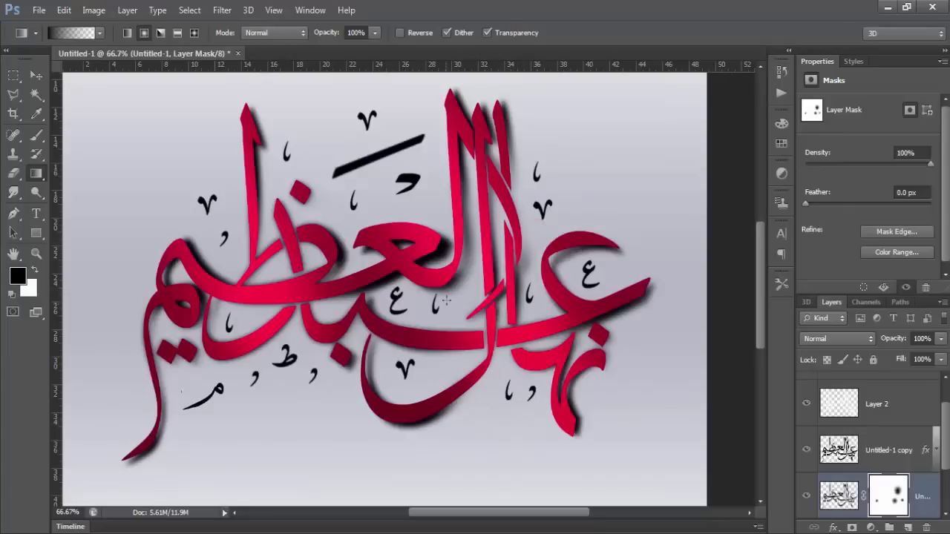
drag(449, 295, 467, 230)
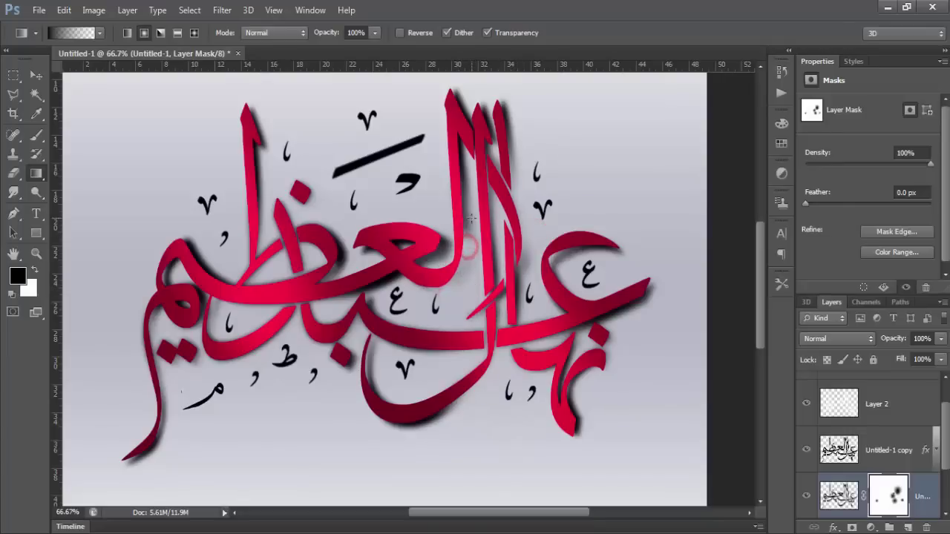
mouse_move(433, 175)
mouse_down()
mouse_move(467, 283)
mouse_move(469, 274)
mouse_move(486, 279)
mouse_up()
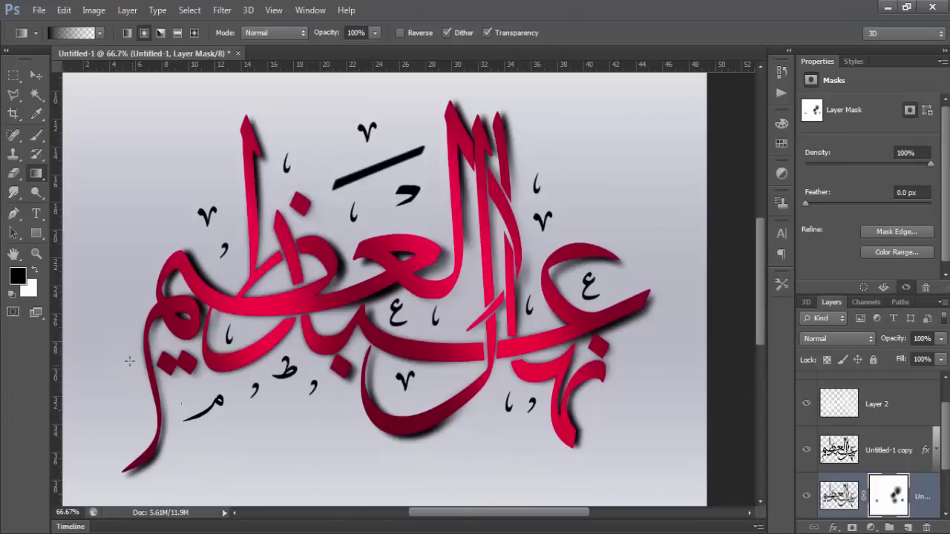
Step: Zoom out and add a Drop Shadow style to the Untitled-1 copy layer
click(37, 74)
click(36, 253)
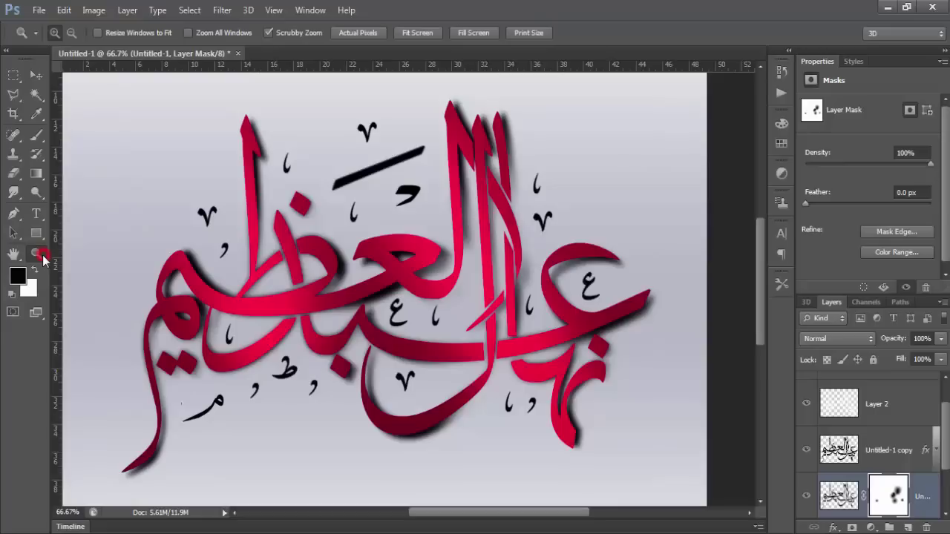
key(ctrl+minus)
double_click(921, 471)
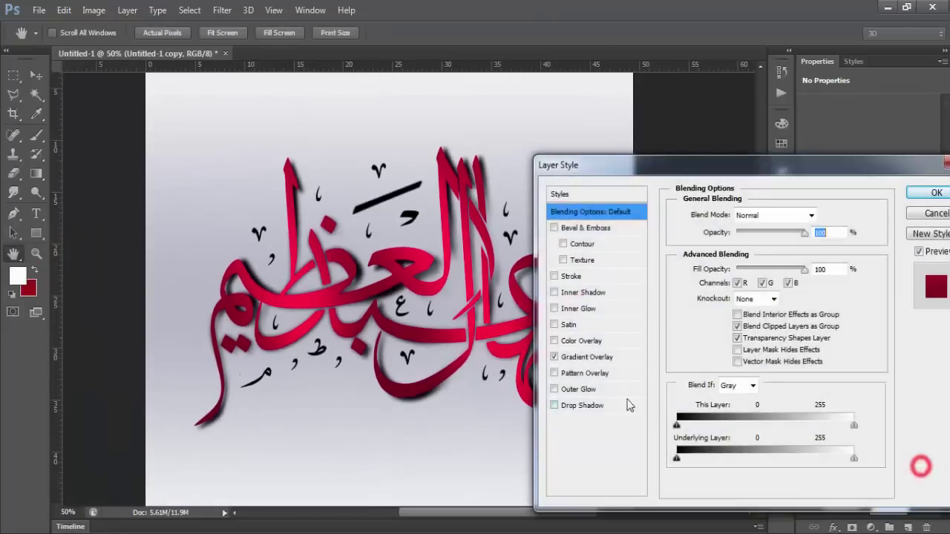
click(586, 407)
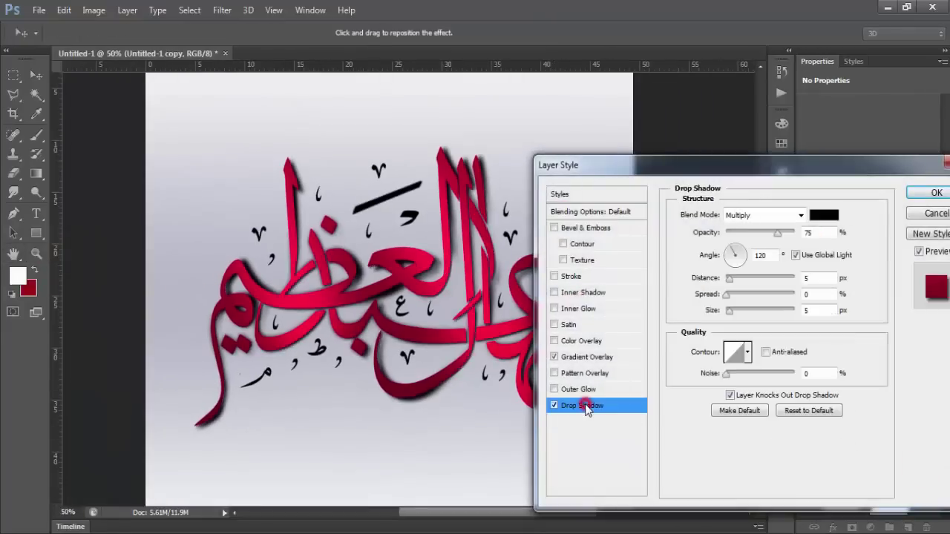
click(928, 194)
Step: Open Layer 1's Gradient Overlay settings and its gradient presets
scroll(909, 475, down, 1)
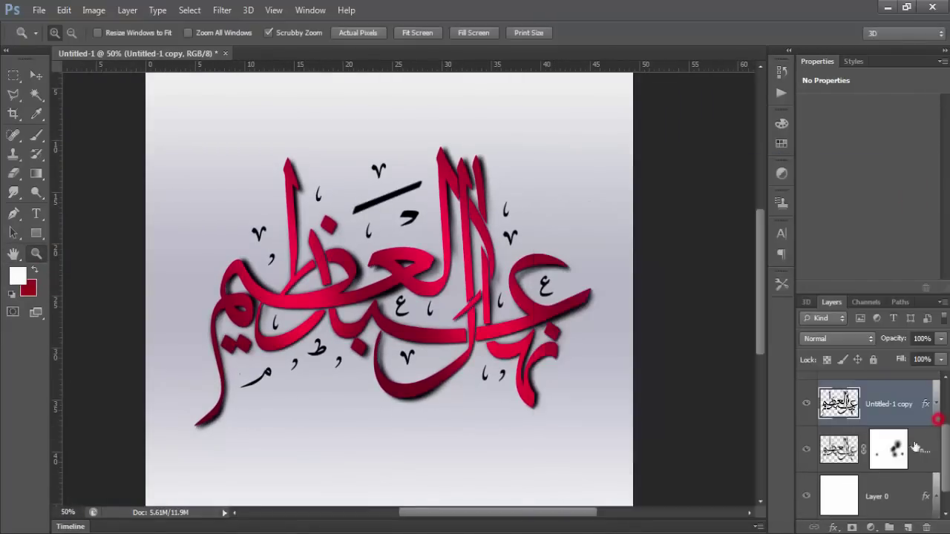
scroll(909, 446, up, 2)
click(910, 402)
double_click(911, 405)
click(588, 363)
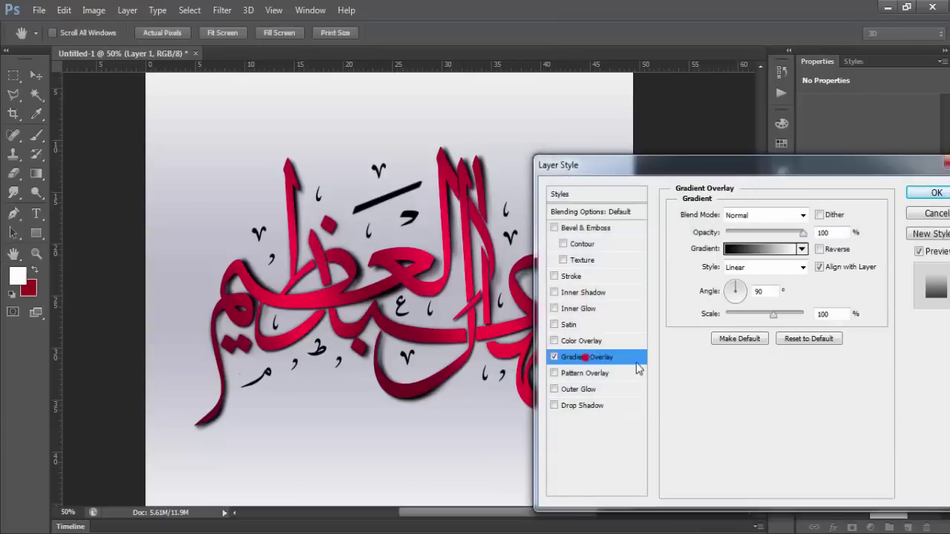
drag(698, 163, 774, 215)
click(875, 296)
Step: Try orange, blue, gold, grey and teal gradients, then apply a black Gradient Overlay
click(801, 365)
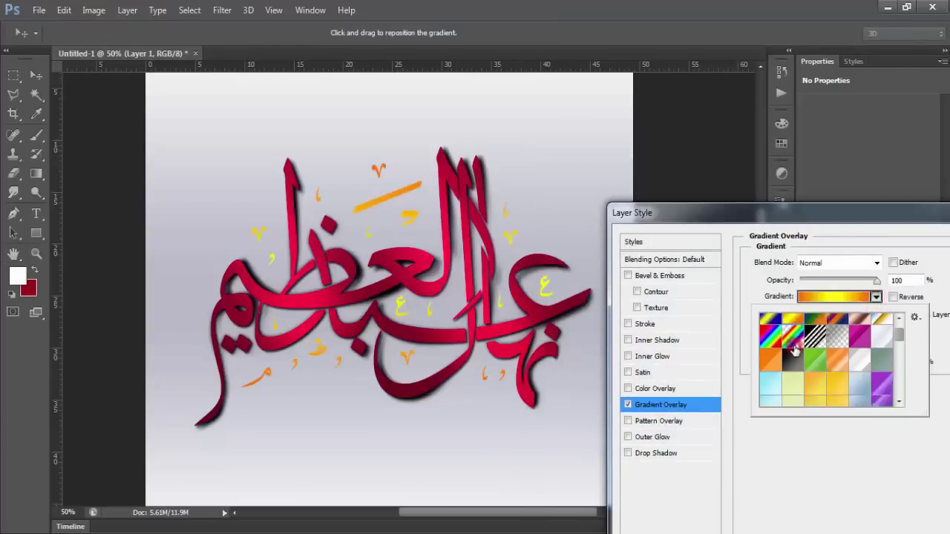
scroll(797, 363, down, 2)
click(794, 362)
scroll(794, 362, down, 1)
scroll(794, 362, down, 2)
scroll(794, 362, down, 2)
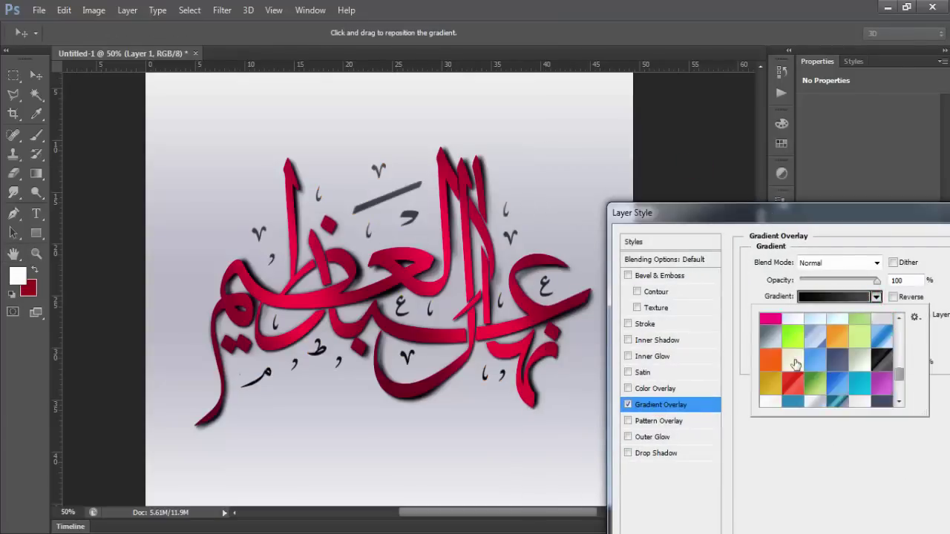
scroll(794, 364, down, 1)
click(815, 350)
click(795, 398)
click(877, 356)
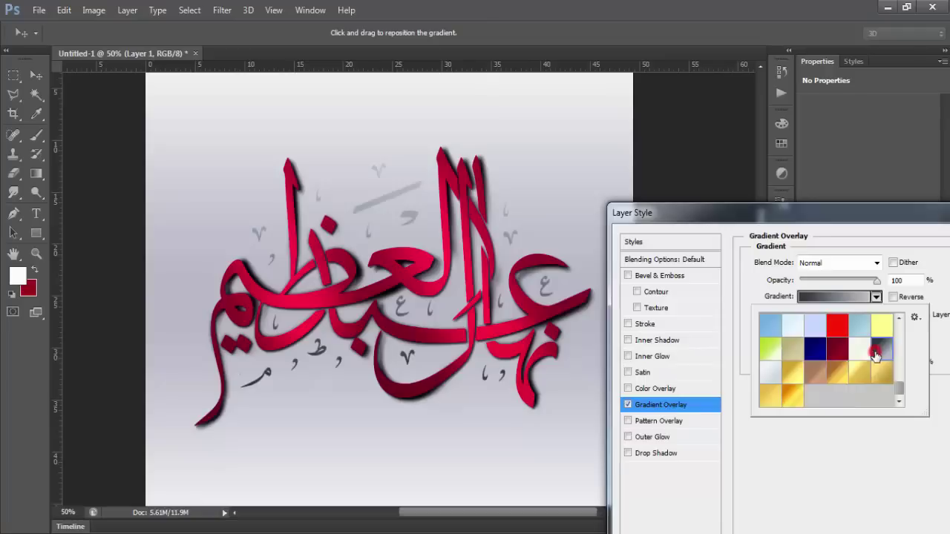
scroll(872, 355, up, 1)
scroll(853, 353, up, 2)
click(836, 351)
scroll(835, 351, up, 2)
scroll(835, 351, up, 2)
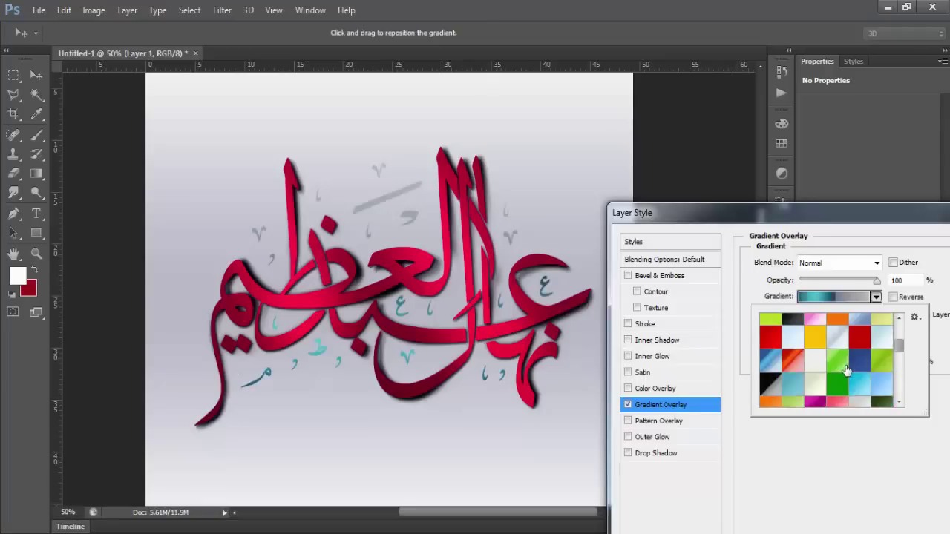
click(790, 362)
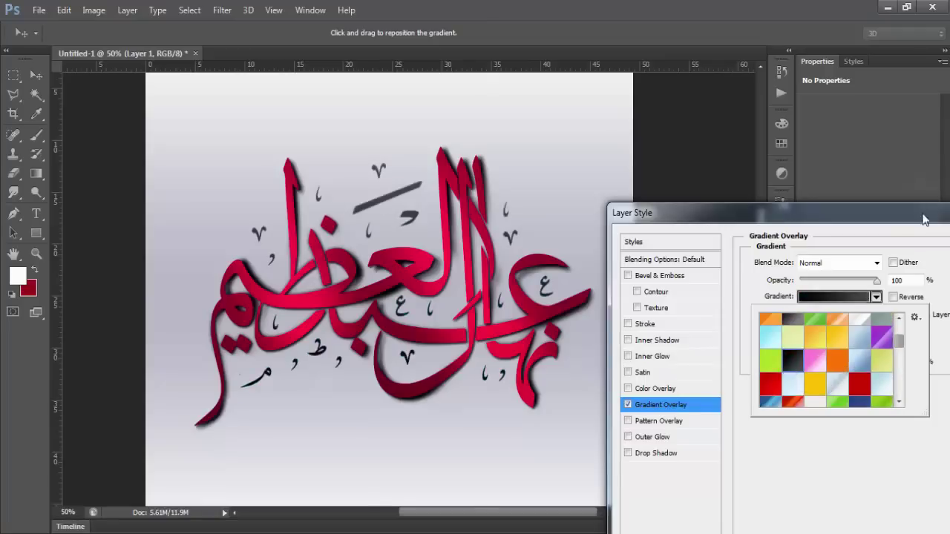
drag(923, 219, 633, 328)
click(716, 361)
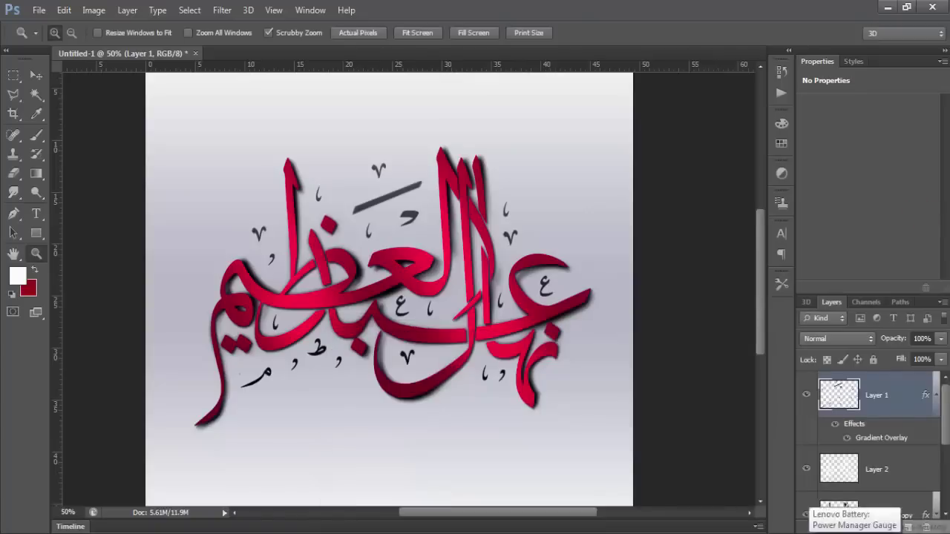
Step: Zoom out to the whole page and select the Untitled-1 copy layer
scroll(439, 428, down, 2)
alt+click(452, 438)
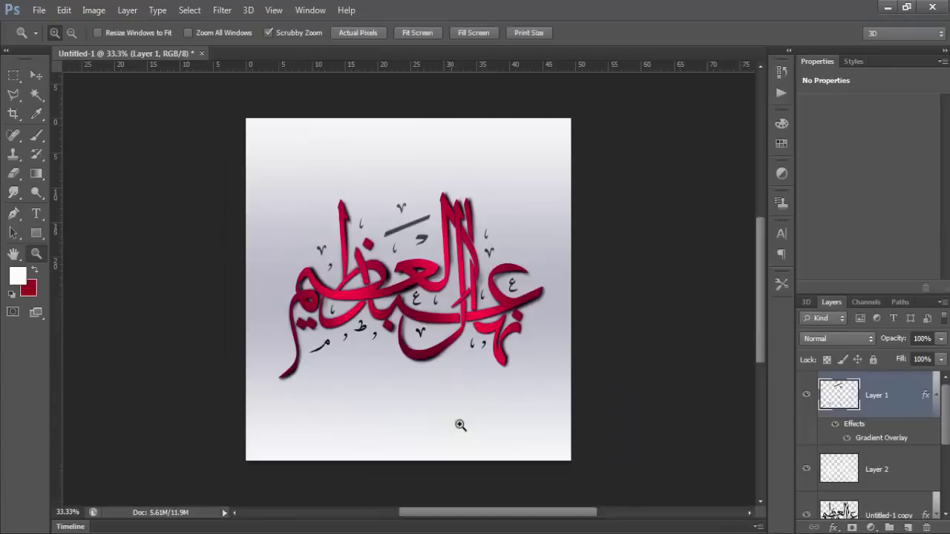
click(462, 340)
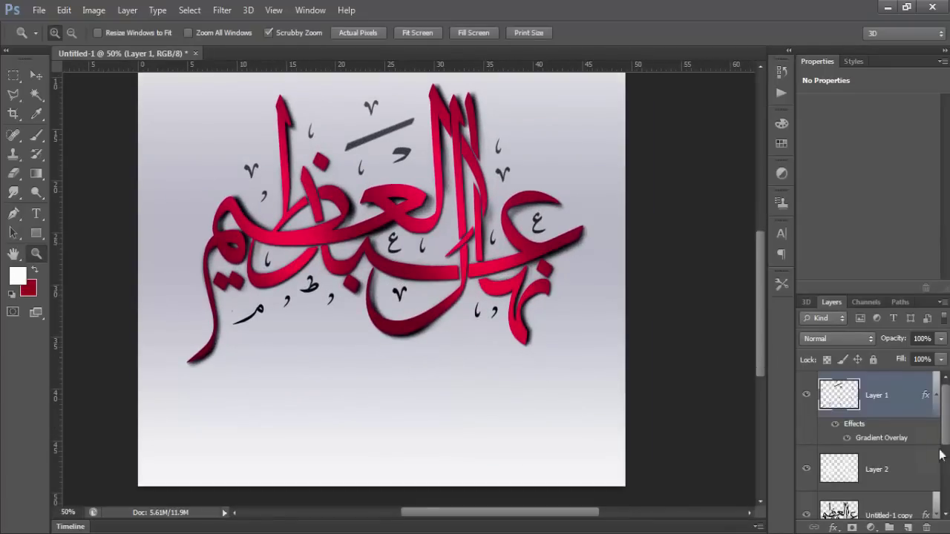
scroll(940, 454, down, 2)
click(876, 450)
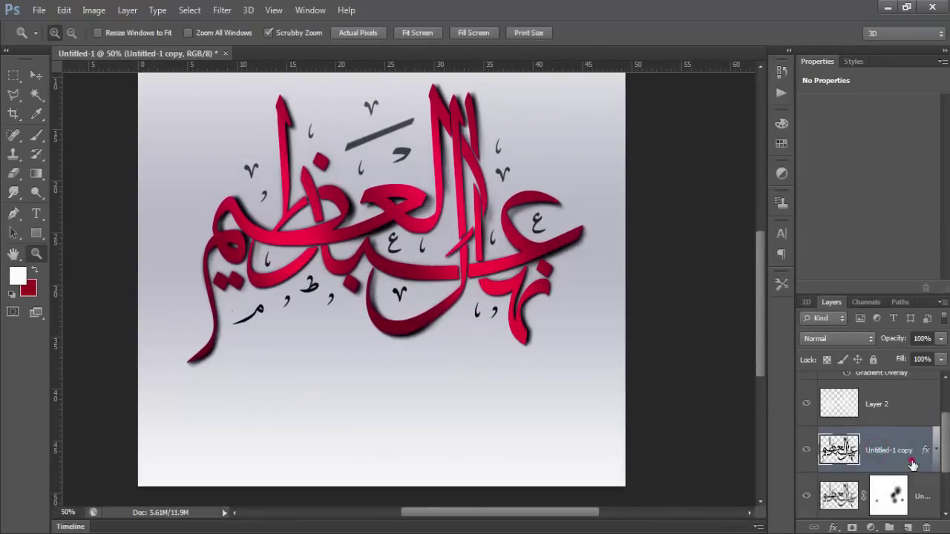
Step: Duplicate the Untitled-1 copy layer and rasterize its layer style
key(ctrl+j)
right_click(901, 400)
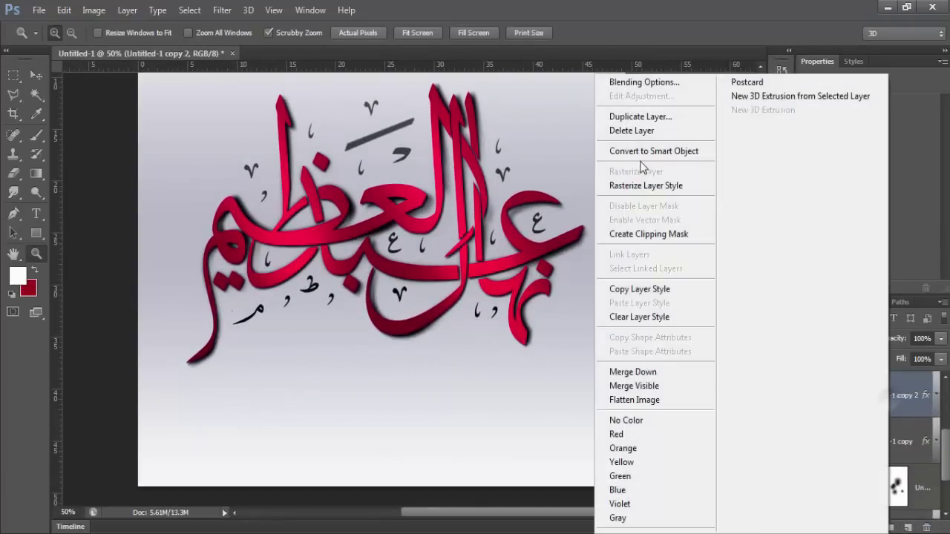
click(623, 186)
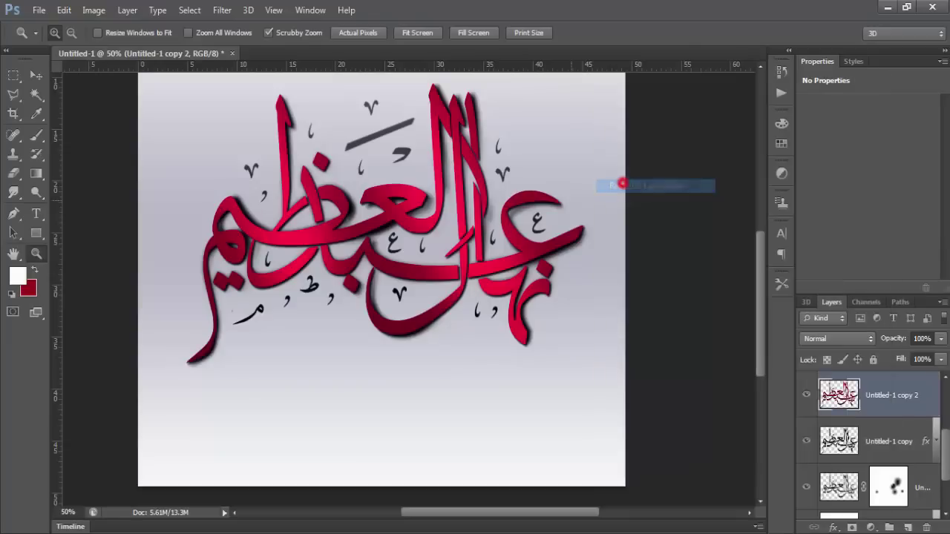
Step: Rotate the copy about 135°, scale it to about 44%, and place it top-left
click(36, 75)
drag(496, 214, 496, 319)
drag(594, 183, 607, 299)
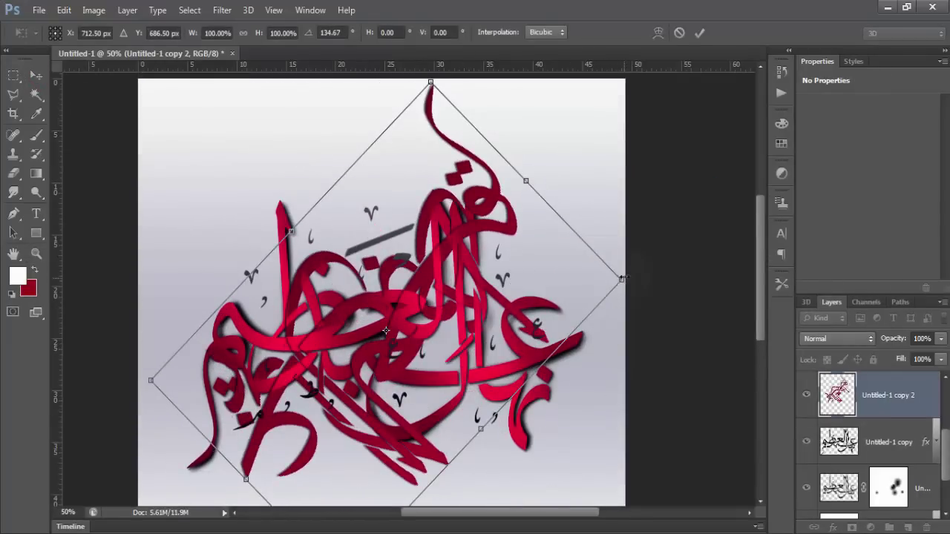
drag(622, 279, 424, 321)
drag(259, 206, 236, 106)
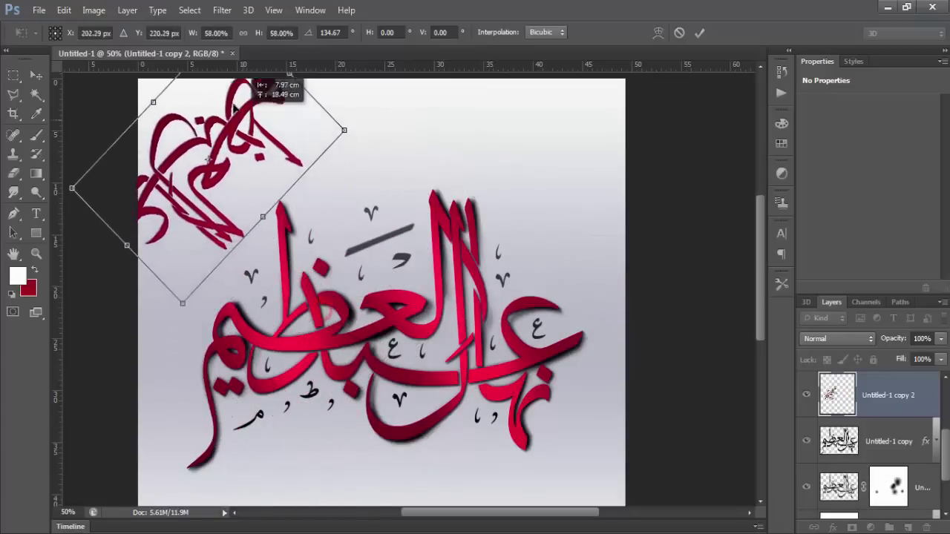
drag(343, 130, 253, 135)
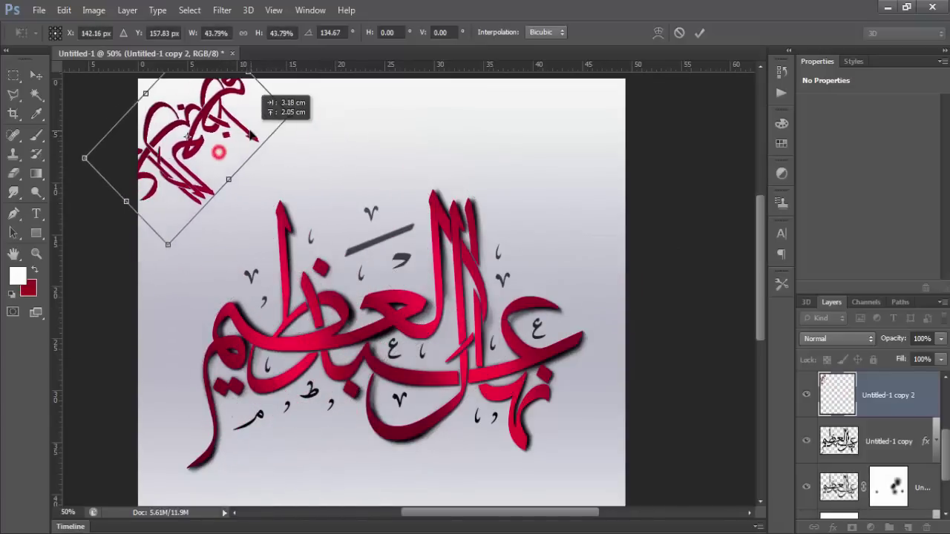
click(36, 253)
click(398, 214)
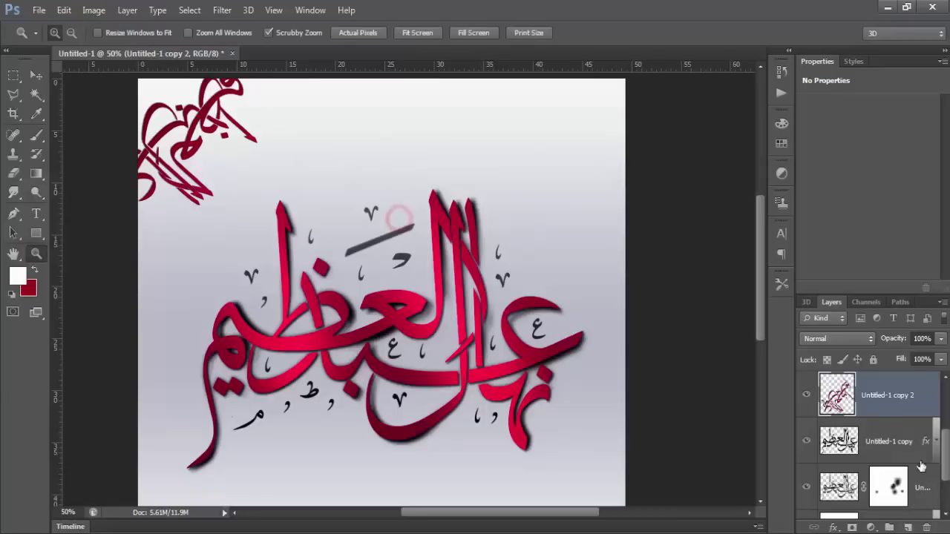
Step: Give the corner copy a pale grey Gradient Overlay and a Drop Shadow
double_click(907, 408)
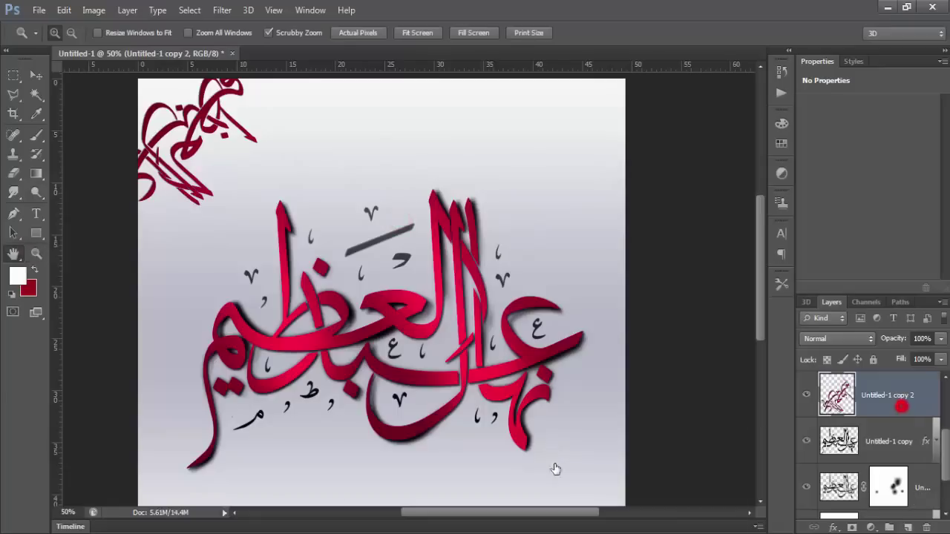
click(376, 523)
click(591, 416)
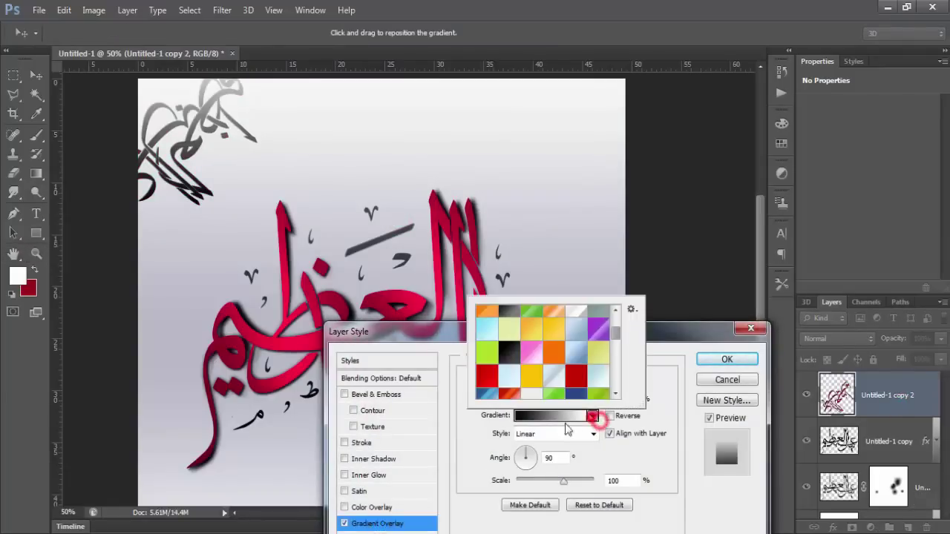
scroll(593, 357, down, 2)
click(598, 337)
scroll(615, 369, down, 2)
scroll(616, 369, down, 2)
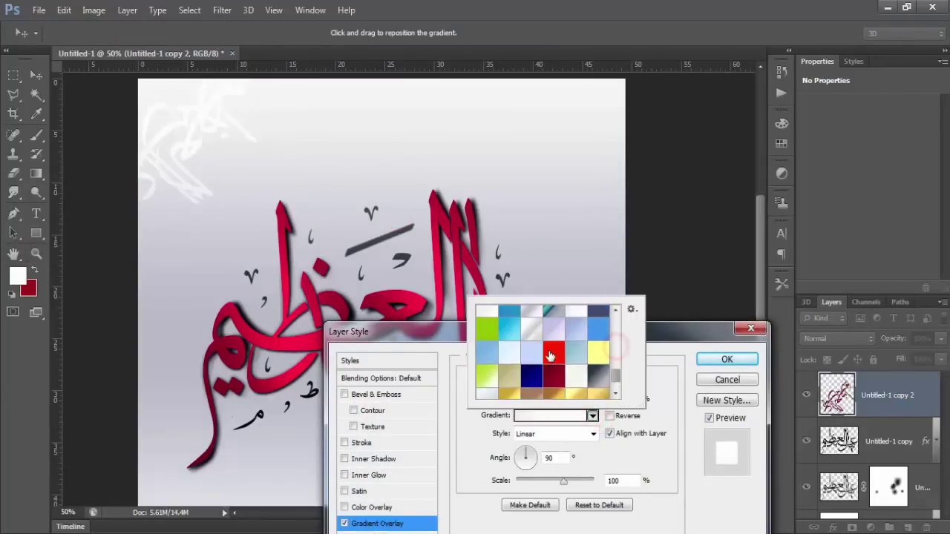
click(531, 320)
mouse_move(675, 330)
mouse_down()
mouse_move(743, 278)
mouse_move(756, 211)
mouse_up()
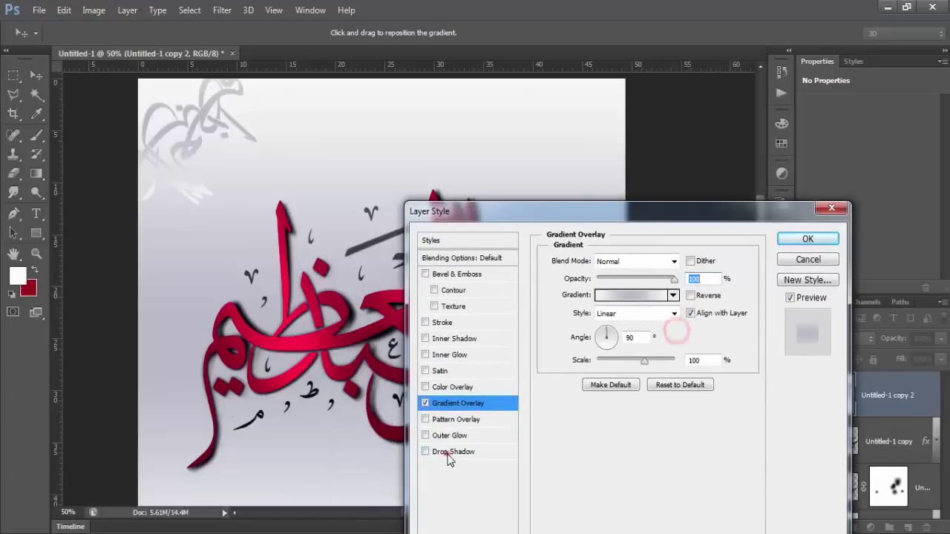
click(448, 454)
click(789, 240)
Step: Rasterize the copy's layer style and fade it to about 37% opacity
key(z)
right_click(882, 393)
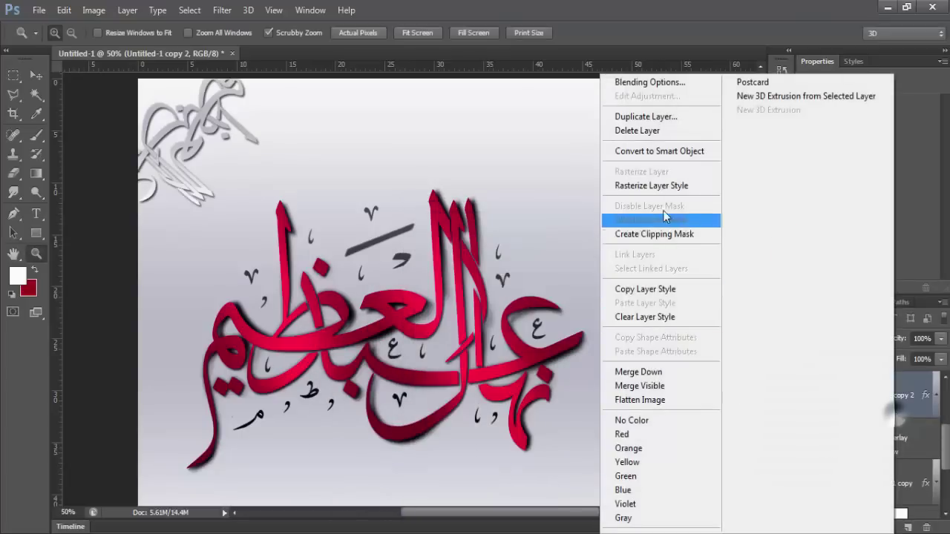
click(662, 191)
drag(897, 343, 854, 344)
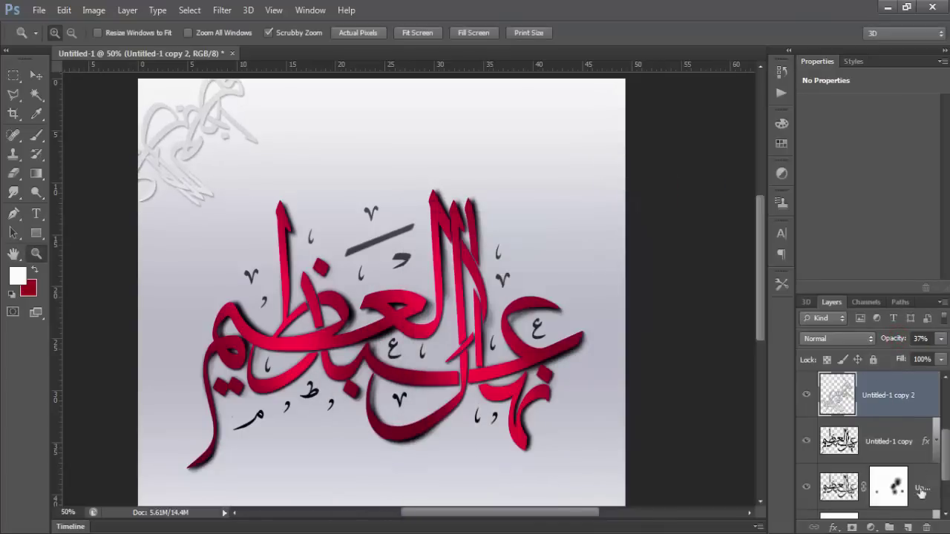
scroll(920, 493, down, 2)
Step: Duplicate the faint copy twice, shifting one and setting opacity to about 21%
key(ctrl+j)
key(v)
mouse_move(201, 119)
mouse_down()
mouse_move(275, 130)
mouse_move(281, 120)
mouse_move(187, 111)
mouse_up()
scroll(889, 406, down, 1)
key(ctrl+j)
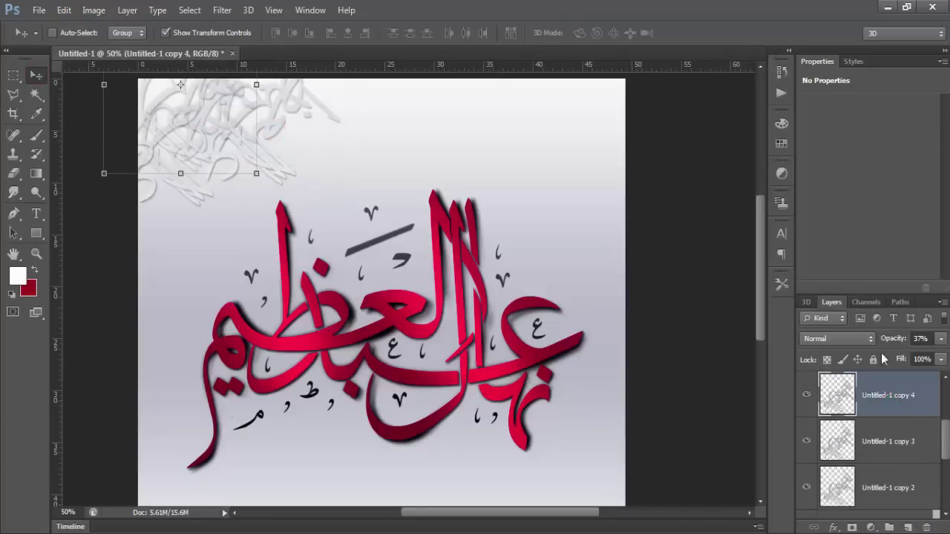
drag(874, 341, 890, 342)
Step: Check the Untitled-1 copy 3 layer, then select the full-strength Untitled-1 copy layer
click(911, 460)
scroll(594, 402, down, 1)
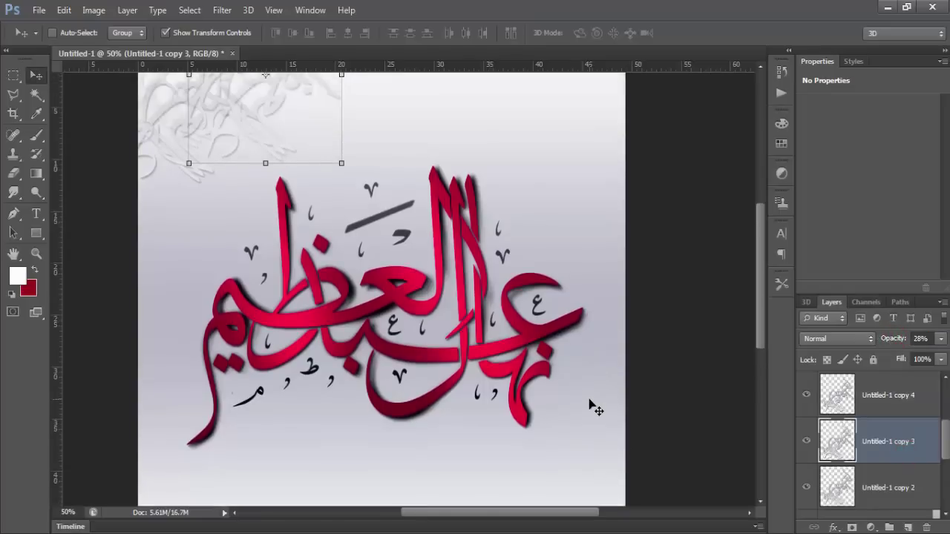
scroll(596, 408, up, 2)
click(34, 255)
scroll(445, 334, down, 4)
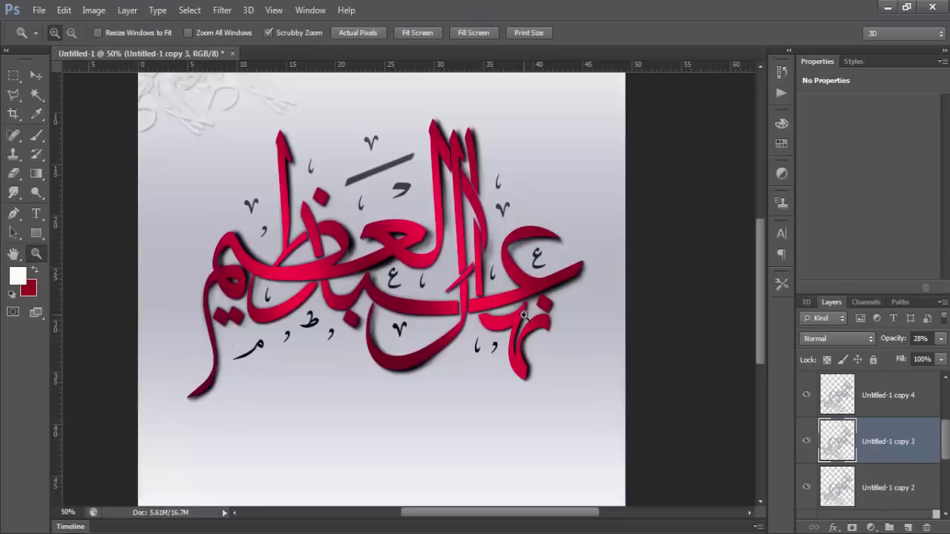
scroll(445, 333, down, 2)
scroll(926, 468, down, 3)
click(917, 397)
Step: Duplicate the red calligraphy, scale it to about 60%, move it lower right, opacity 10%
key(ctrl+j)
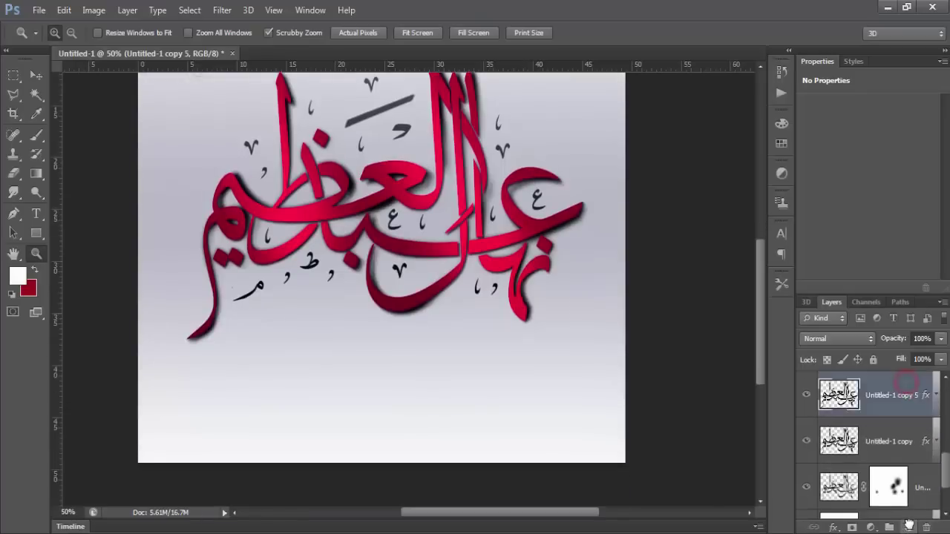
key(v)
drag(441, 292, 481, 412)
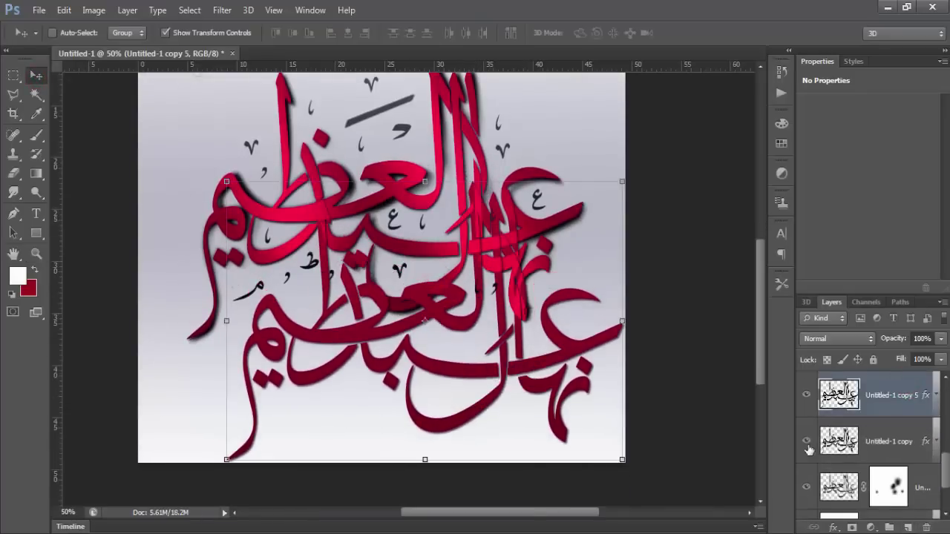
drag(621, 184, 441, 307)
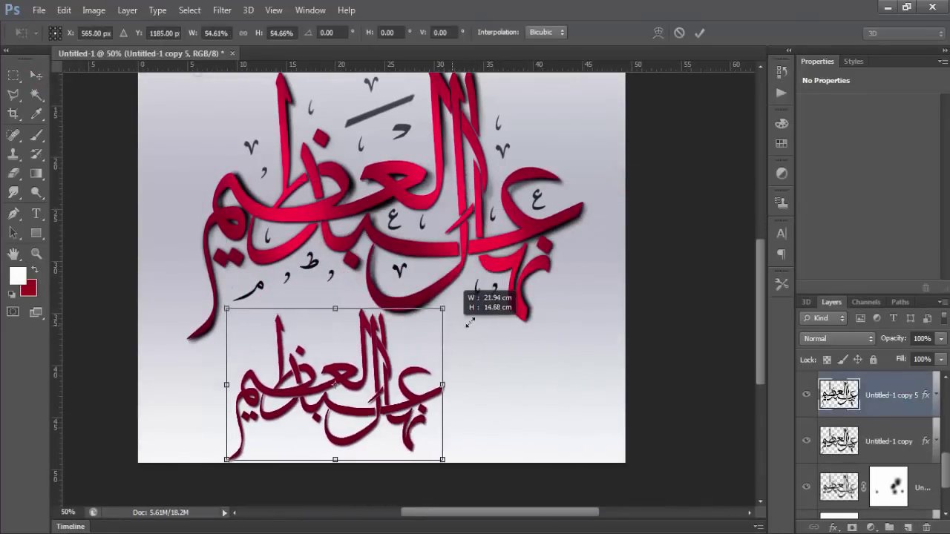
mouse_move(375, 390)
mouse_down()
mouse_move(546, 420)
mouse_move(528, 414)
mouse_up()
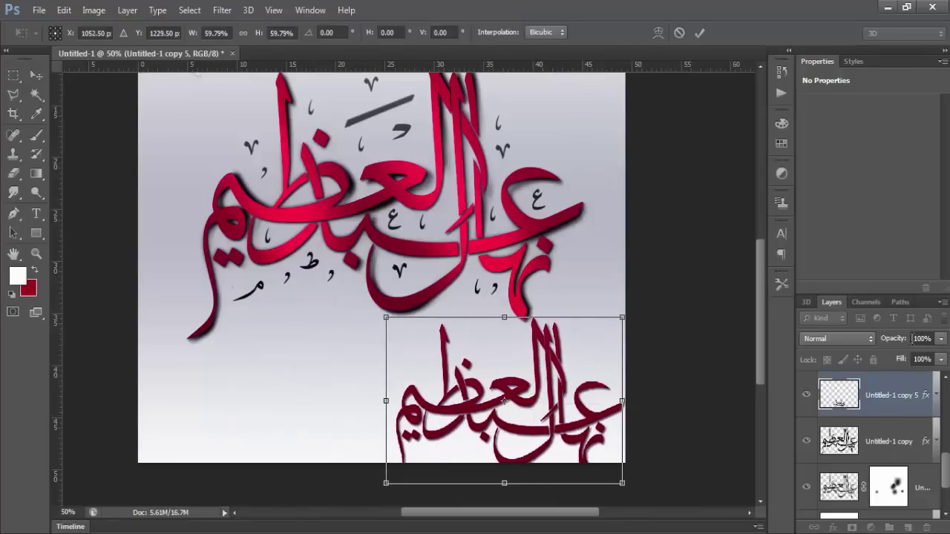
drag(893, 338, 836, 348)
text(10)
key(Return)
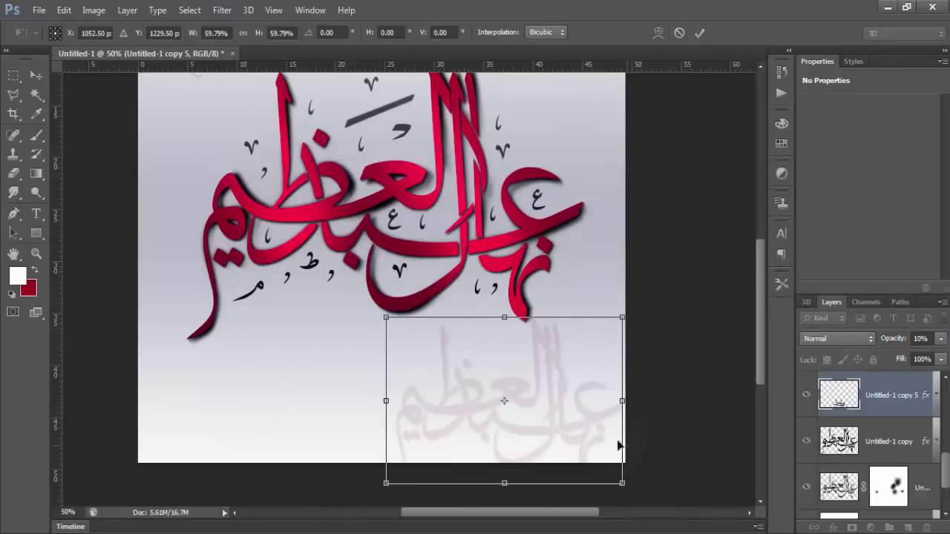
Step: Add a second faint copy at 4% opacity, moved left and up, then fit the page
key(Return)
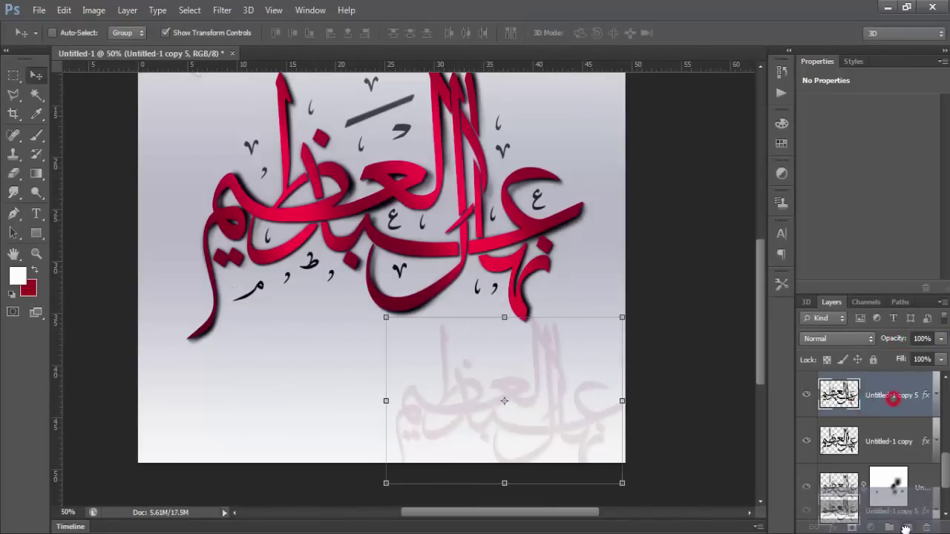
mouse_move(536, 408)
mouse_down()
mouse_move(422, 414)
mouse_move(466, 393)
mouse_move(373, 399)
mouse_move(521, 388)
mouse_up()
drag(905, 339, 874, 341)
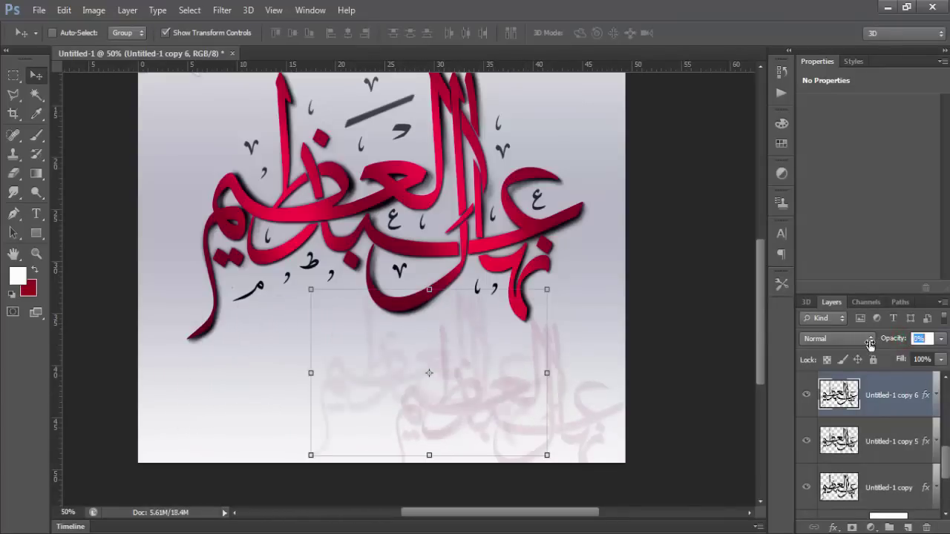
drag(475, 364, 367, 308)
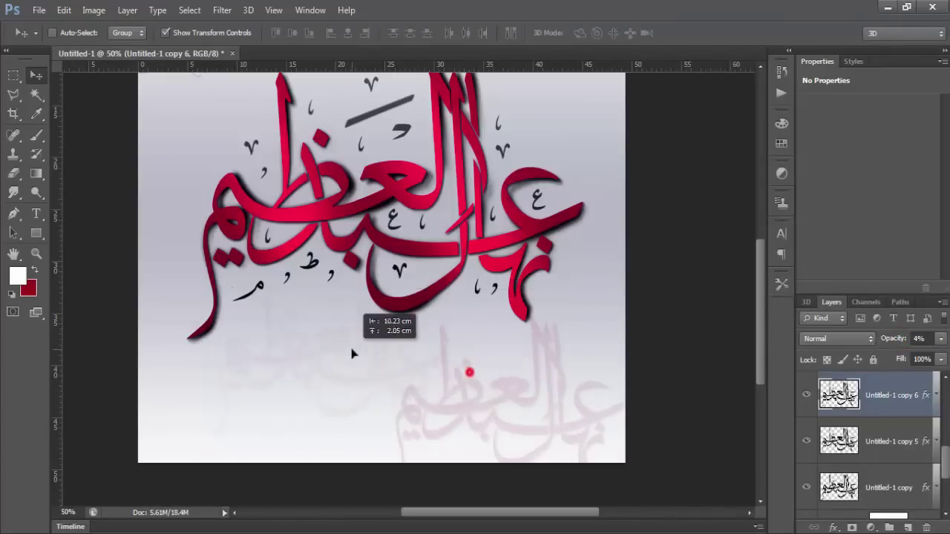
click(36, 254)
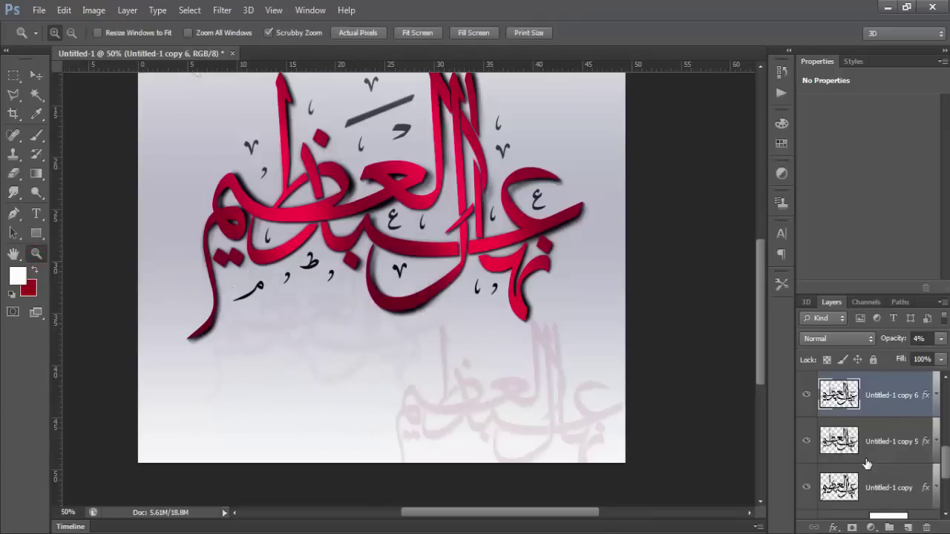
key(ctrl+0)
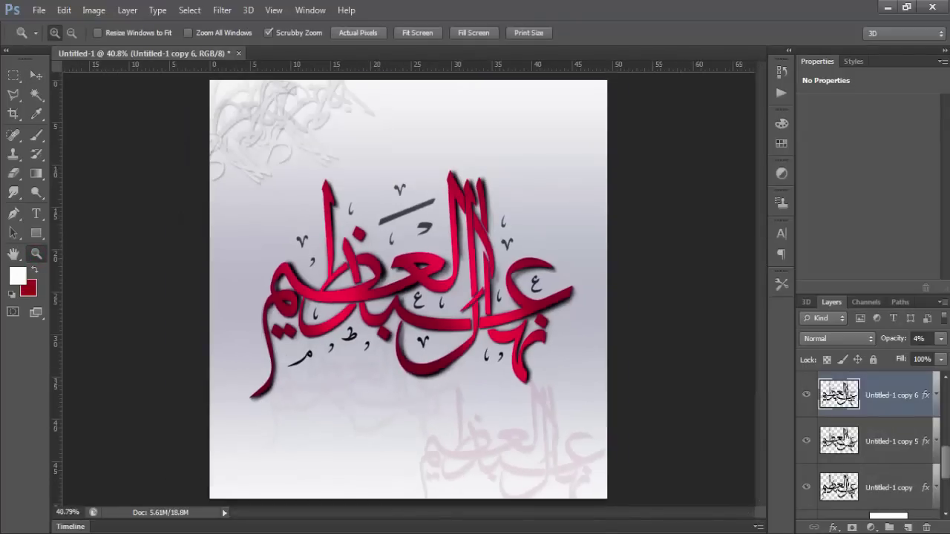
Step: Select the full canvas area and add a new layer above Layer 1
click(872, 488)
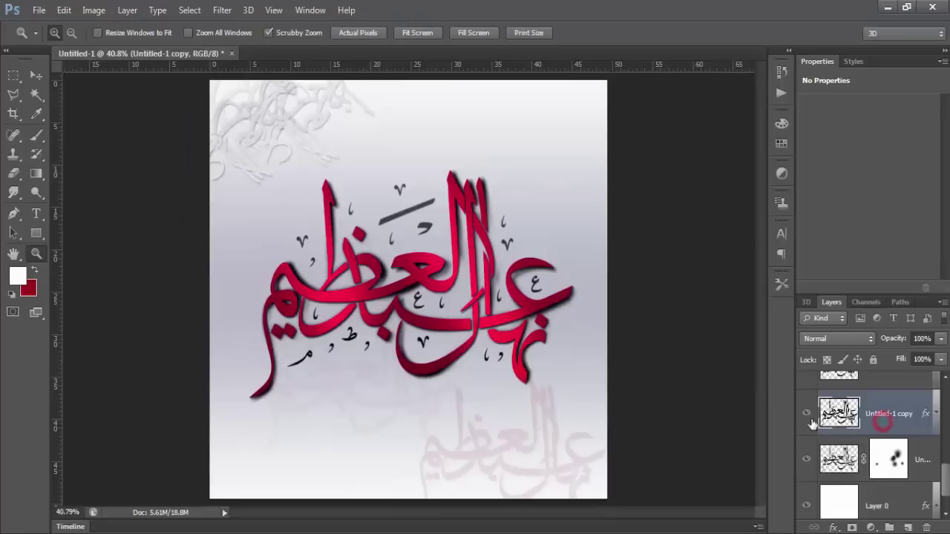
scroll(864, 460, up, 3)
scroll(861, 475, up, 3)
scroll(933, 403, down, 3)
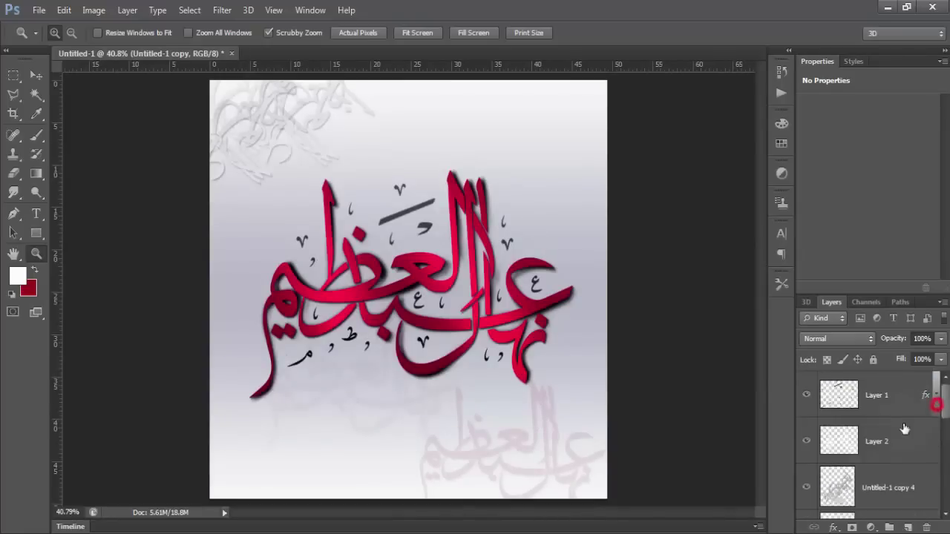
scroll(892, 475, down, 5)
drag(937, 469, 936, 463)
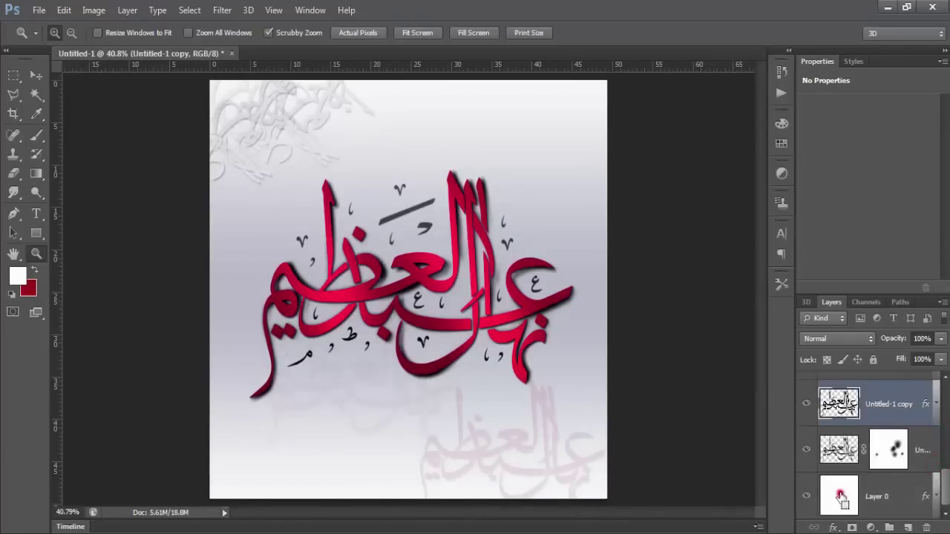
ctrl+click(839, 494)
scroll(875, 446, up, 5)
click(898, 400)
click(908, 527)
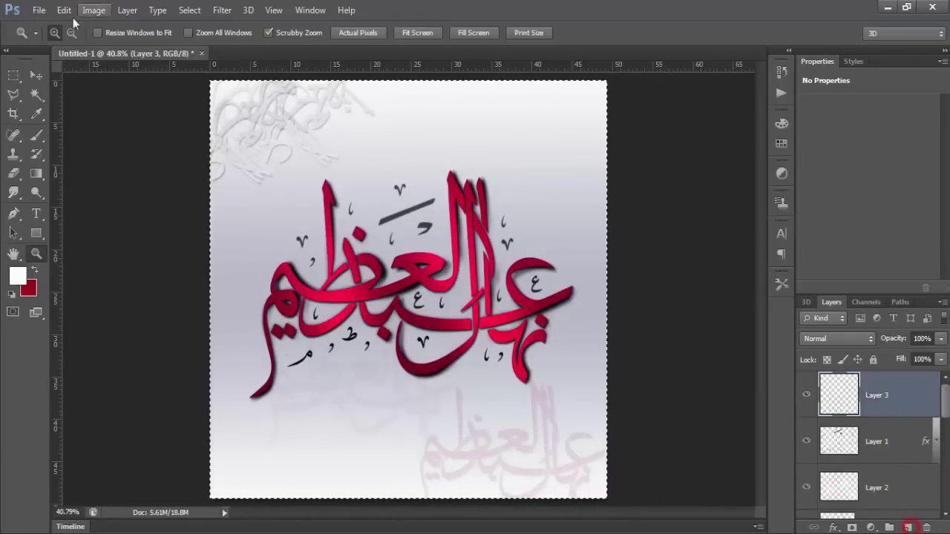
Step: Stroke the selection in black on the new Layer 3
click(64, 11)
click(105, 220)
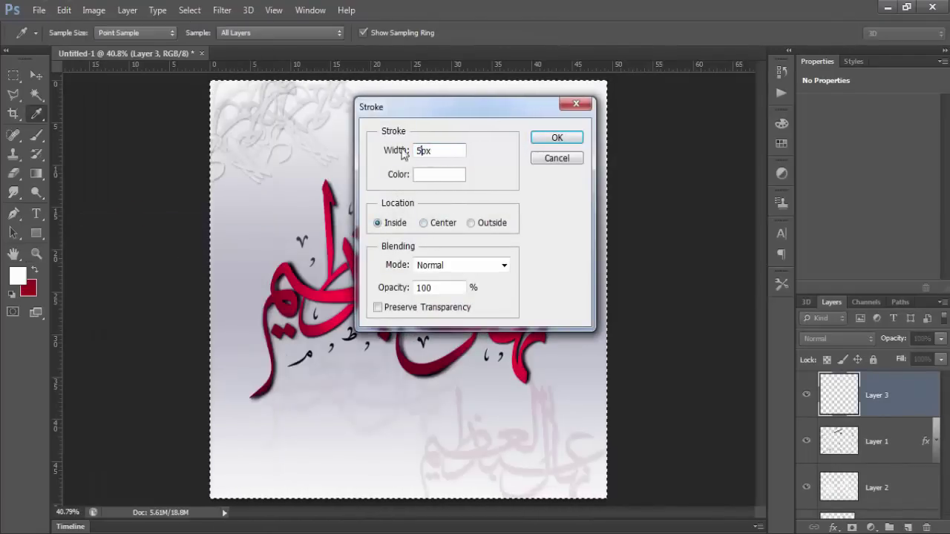
click(438, 174)
click(289, 319)
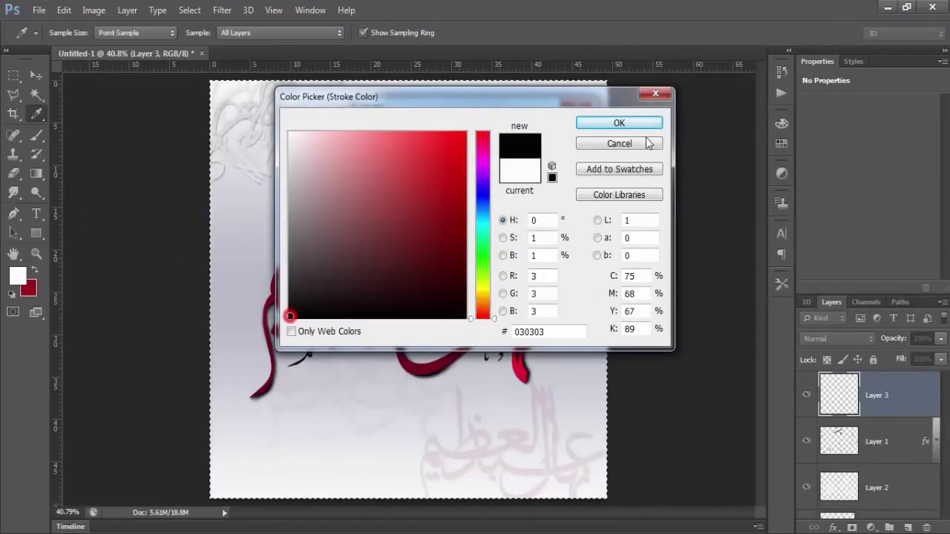
click(619, 123)
click(566, 139)
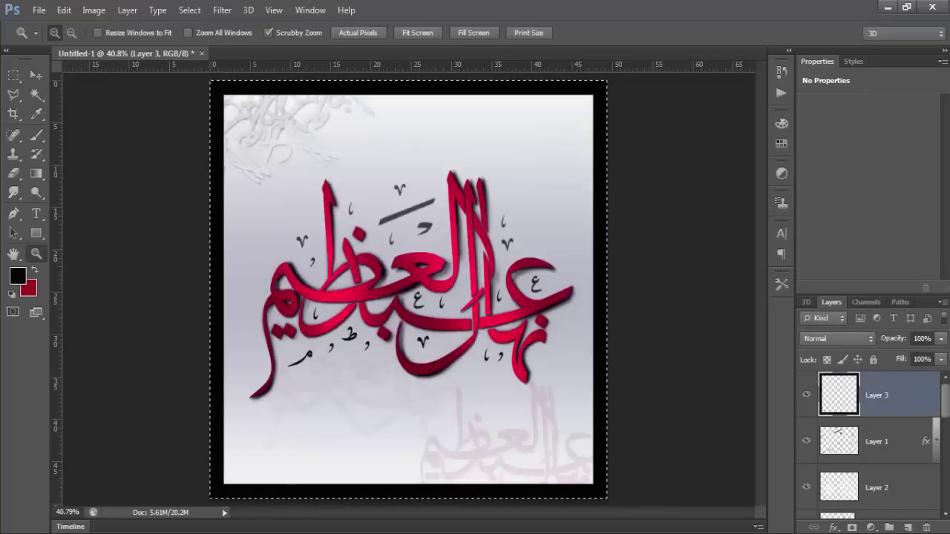
Step: Apply an 80 px inside black stroke on new Layer 4, then deselect
click(906, 527)
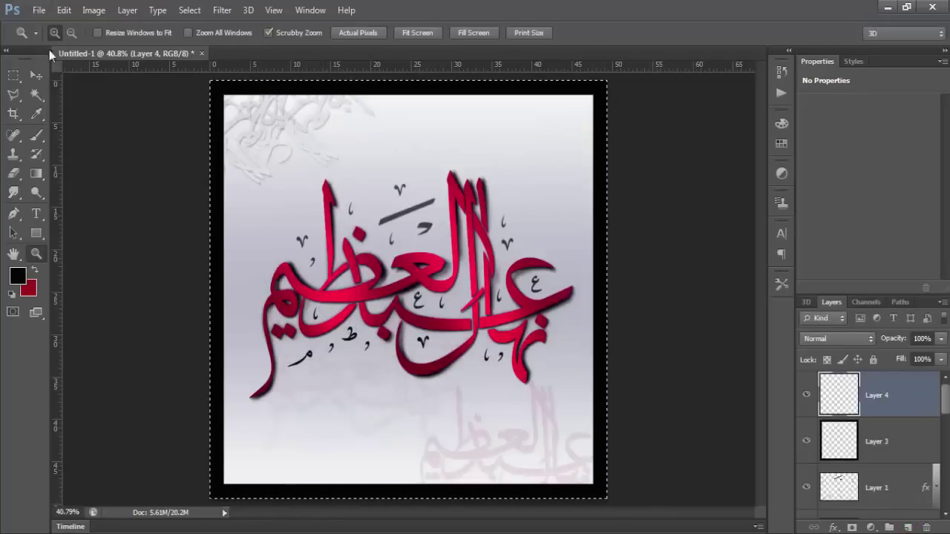
click(63, 9)
click(112, 216)
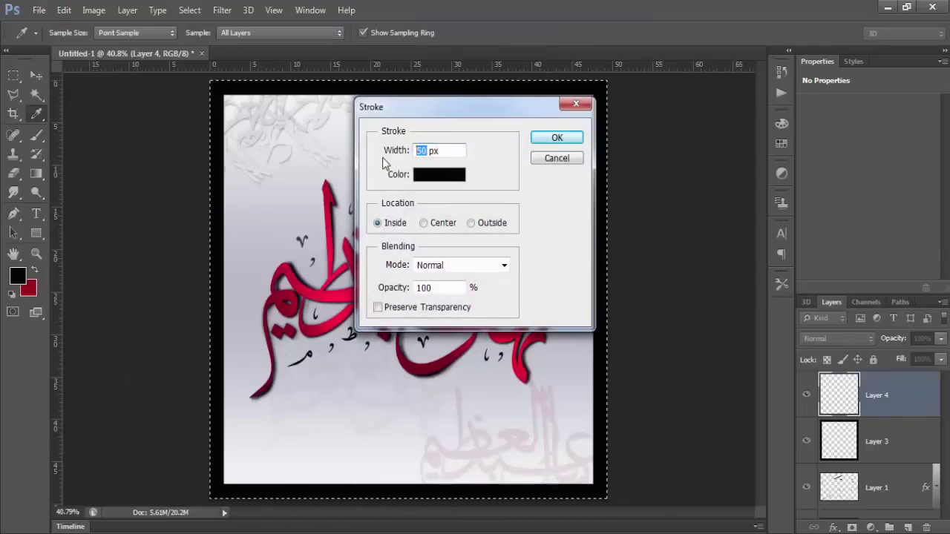
text(80)
click(556, 138)
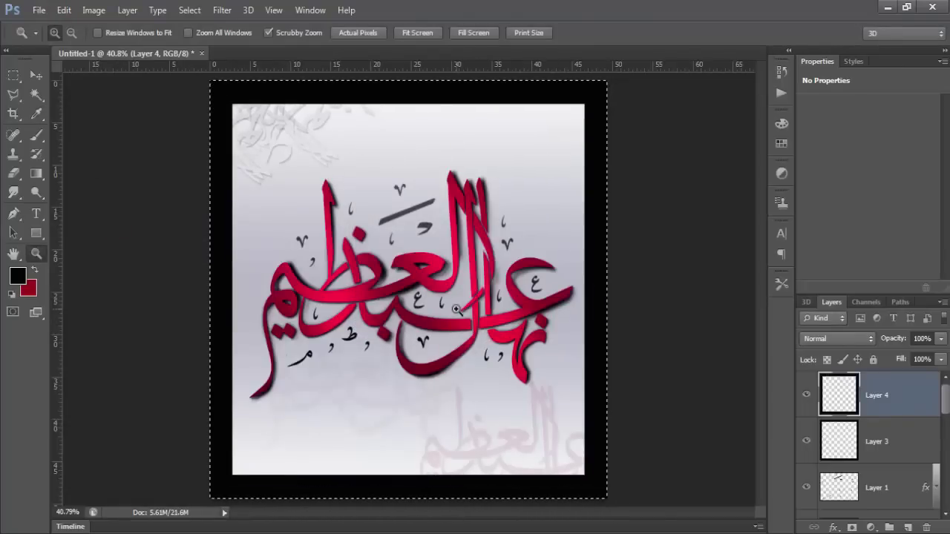
key(ctrl+d)
click(913, 441)
click(858, 61)
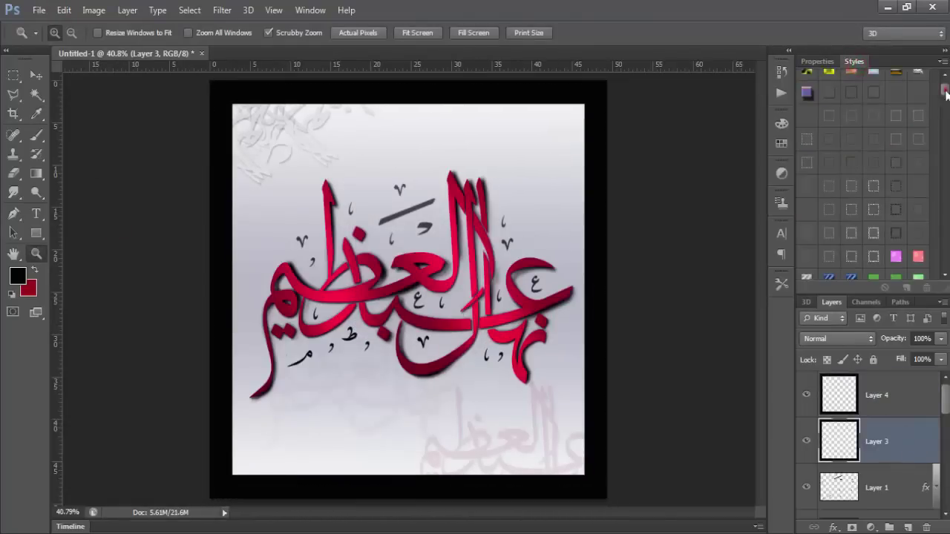
Step: Apply a grey bevelled frame style to the Layer 4 border and collapse its effects lists
drag(943, 86, 946, 264)
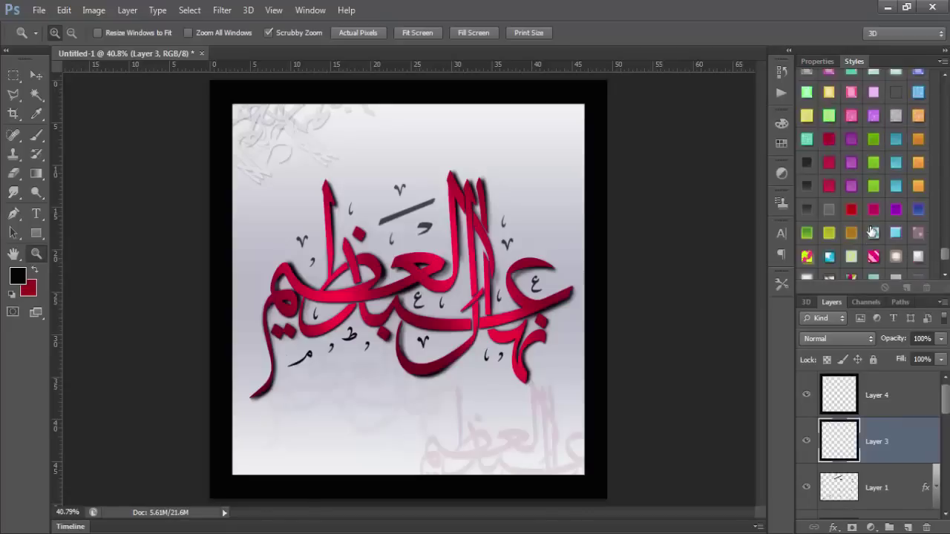
drag(947, 258, 947, 214)
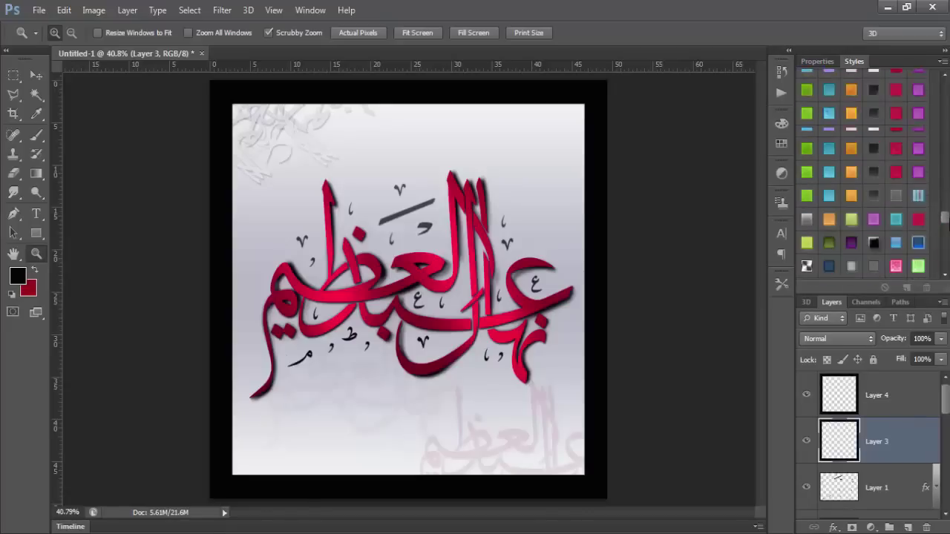
scroll(900, 195, up, 3)
scroll(900, 195, up, 3)
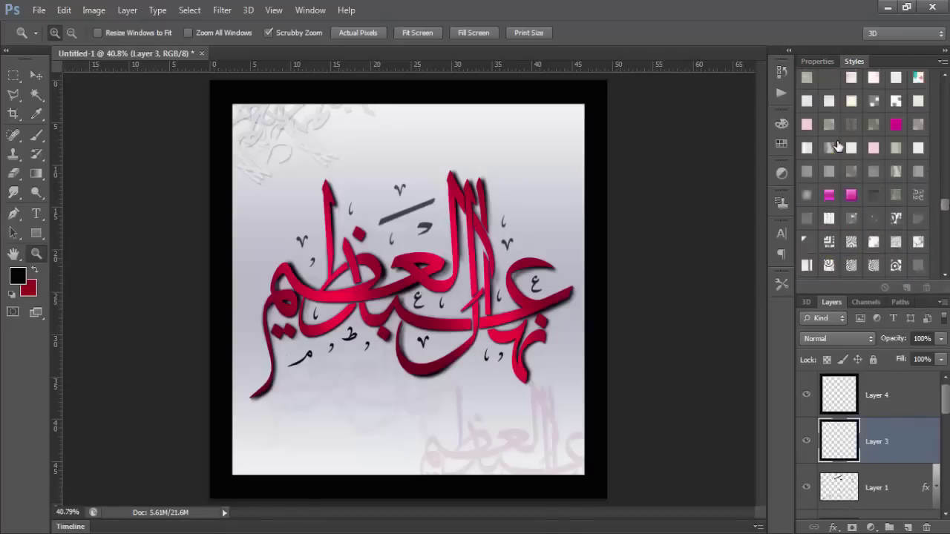
scroll(900, 195, up, 3)
drag(946, 199, 945, 142)
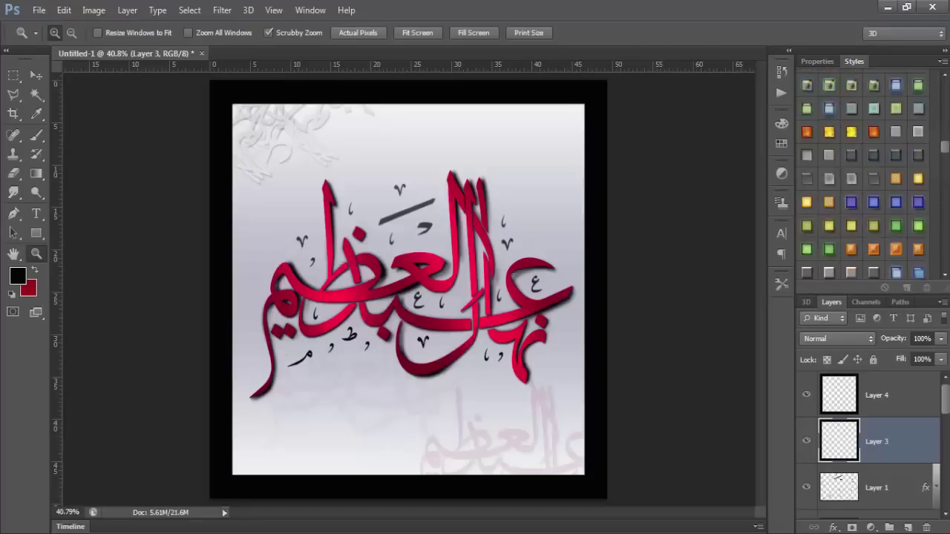
click(806, 275)
drag(925, 438, 908, 393)
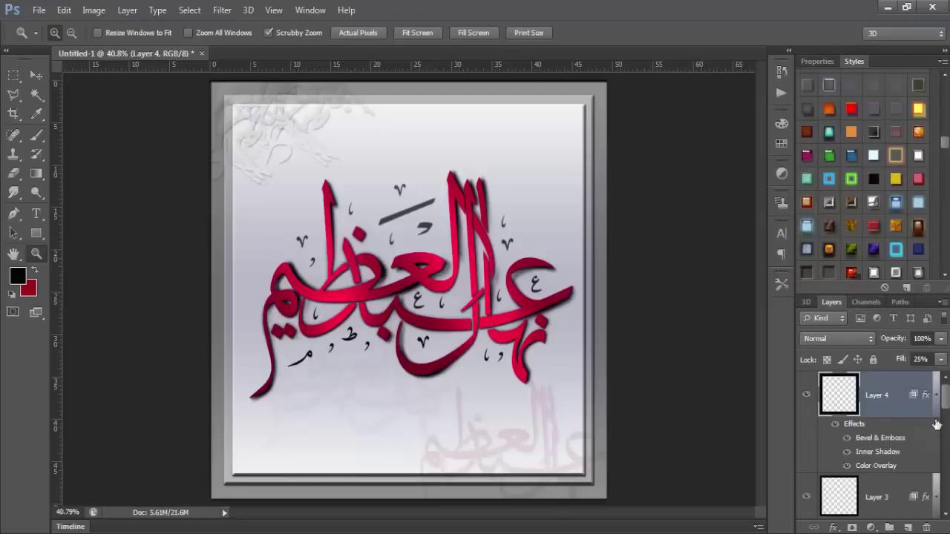
click(935, 395)
click(936, 437)
Step: Move the faded copies 4, 3 and 2 into place in the top-left corner
scroll(911, 475, down, 2)
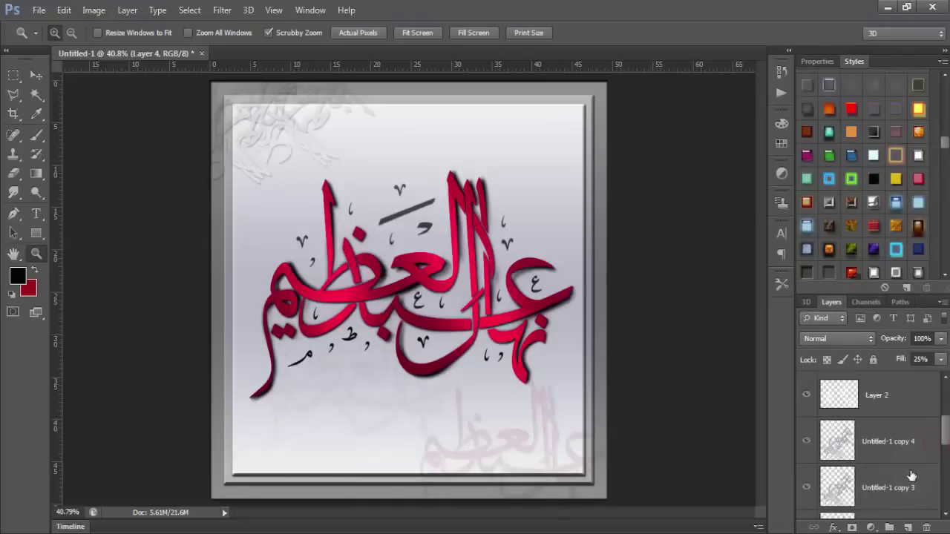
click(894, 456)
ctrl+click(898, 486)
key(v)
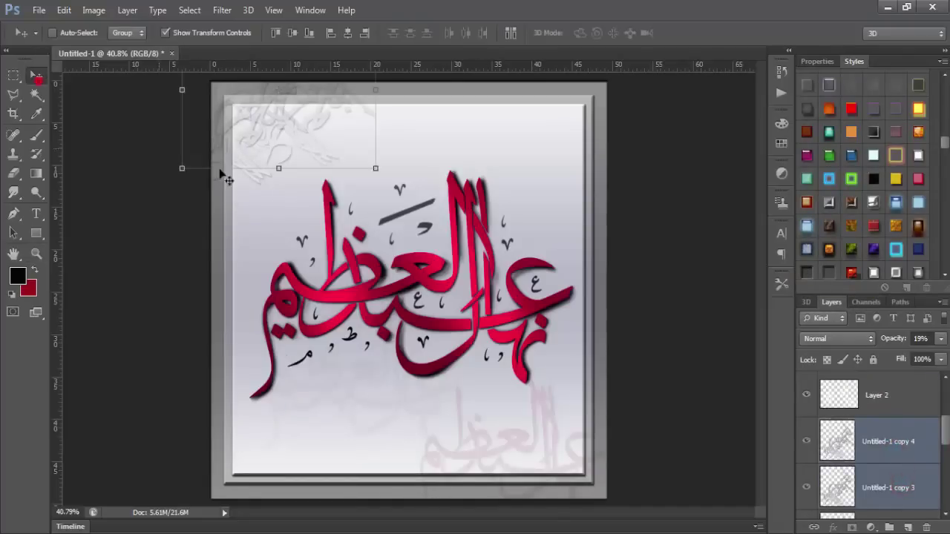
drag(302, 138, 315, 150)
drag(254, 170, 319, 131)
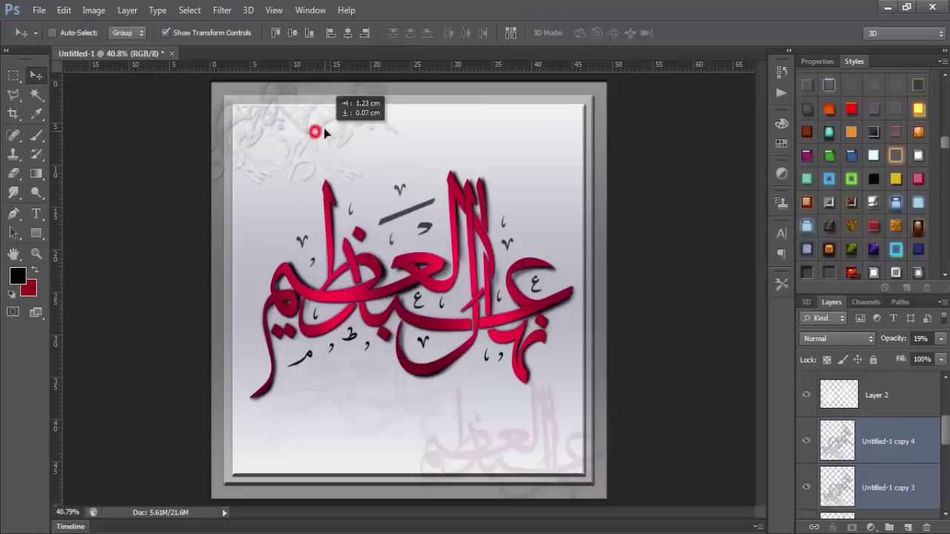
scroll(861, 447, down, 2)
click(871, 443)
drag(270, 158, 286, 182)
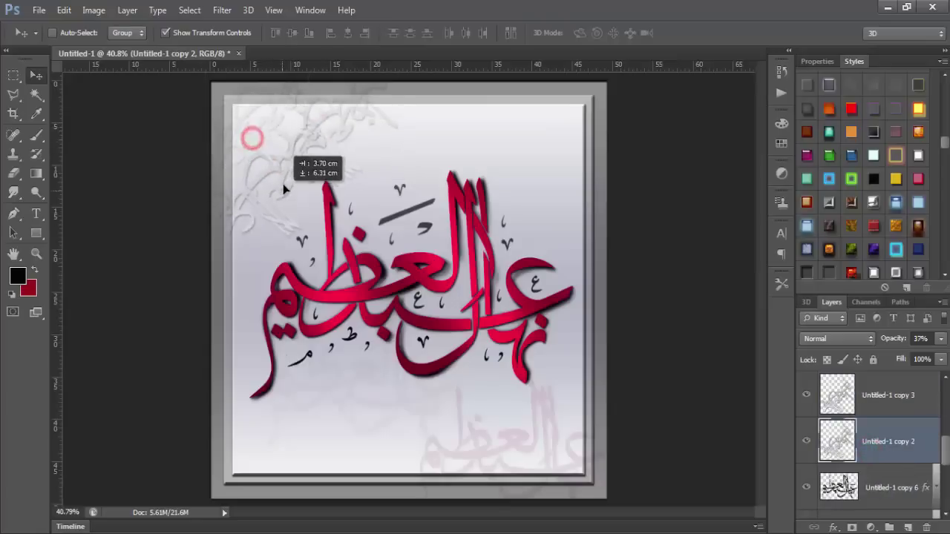
Step: Load Layer 4's outline as a selection, check copies 4, 3 and 2, then deselect
scroll(868, 438, up, 3)
click(837, 405)
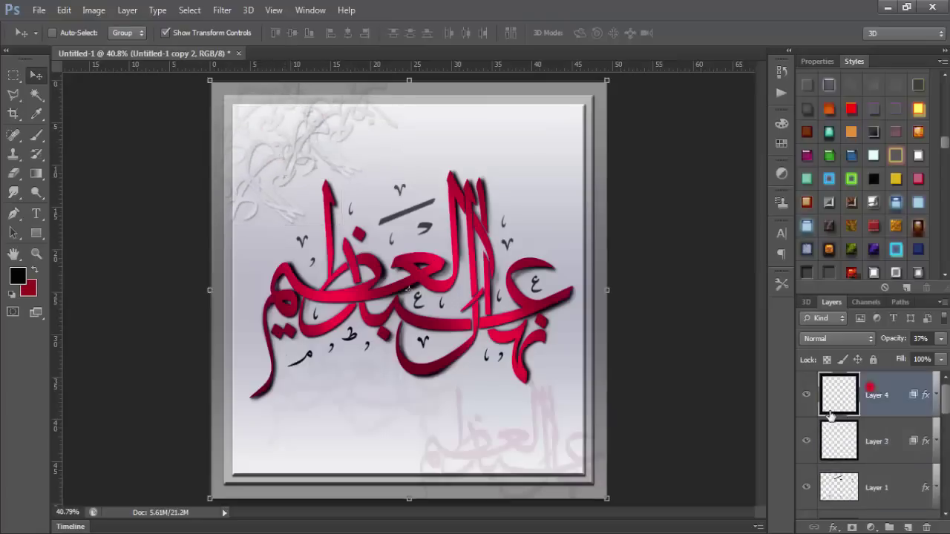
ctrl+click(837, 405)
scroll(846, 438, down, 3)
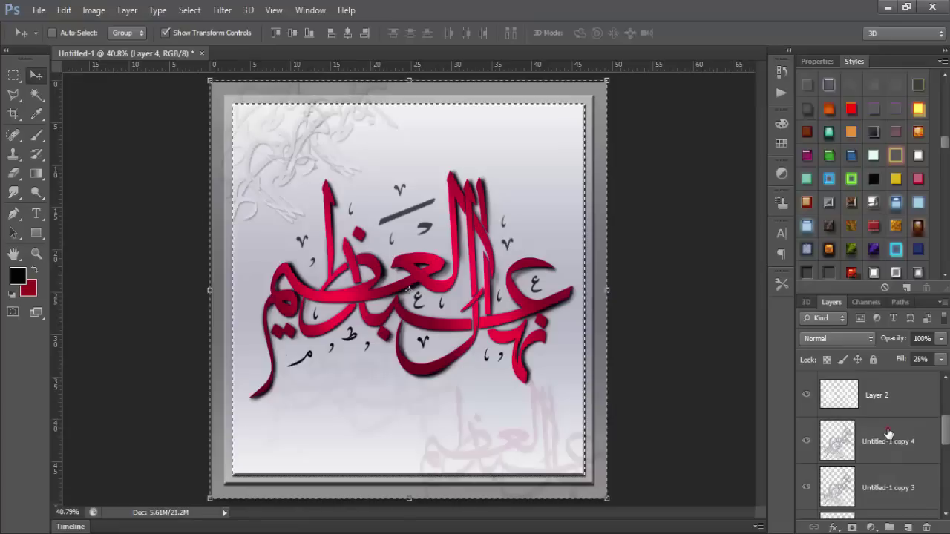
click(888, 434)
click(891, 486)
scroll(894, 483, down, 1)
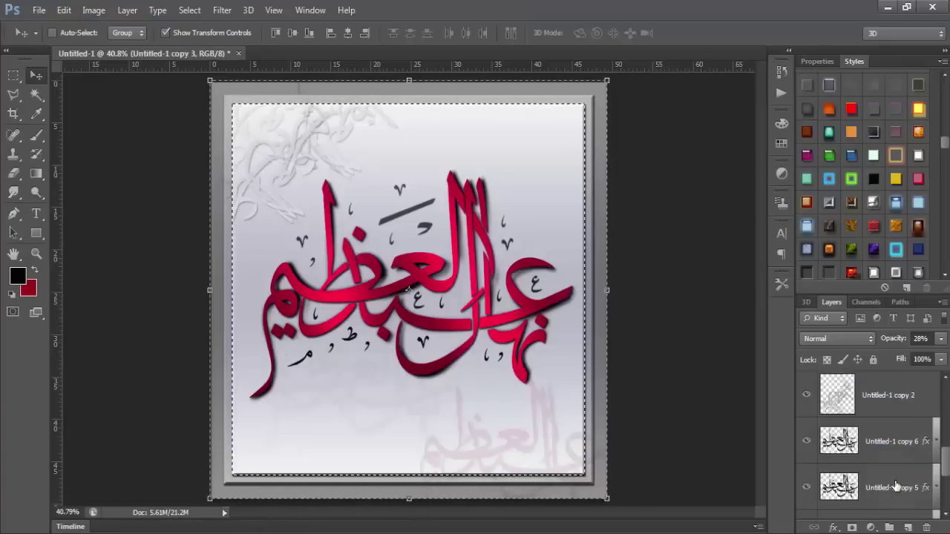
click(896, 480)
key(ctrl+d)
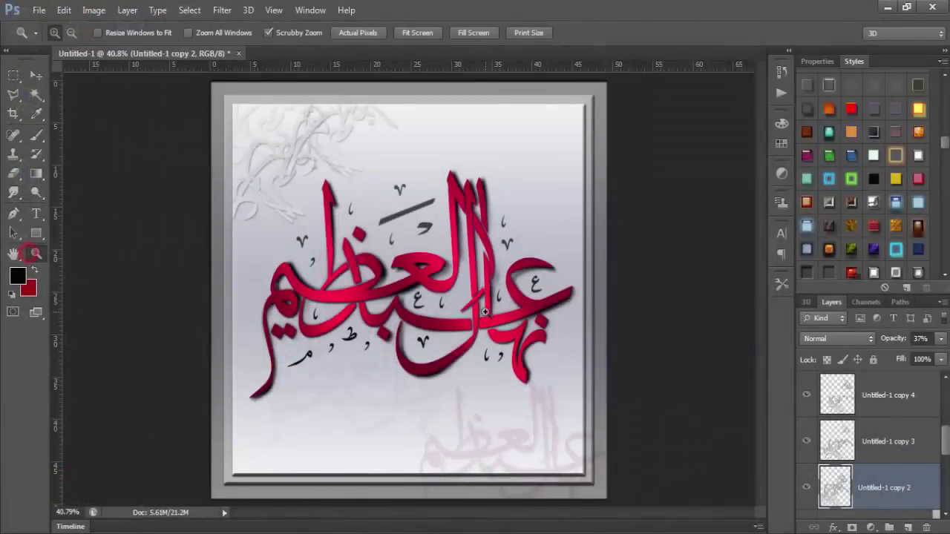
Step: Zoom in on the calligraphy, fit the picture on screen, and reselect Layer 4
click(505, 294)
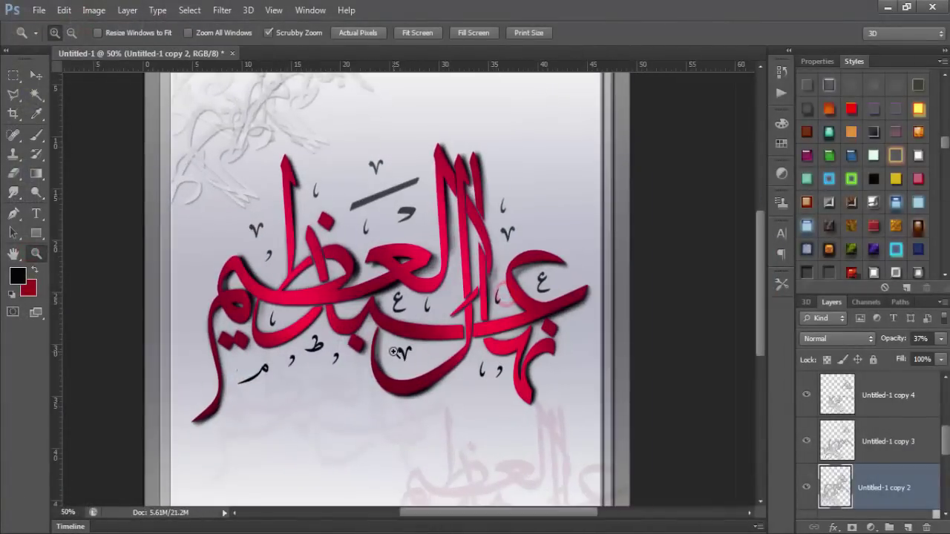
key(ctrl+0)
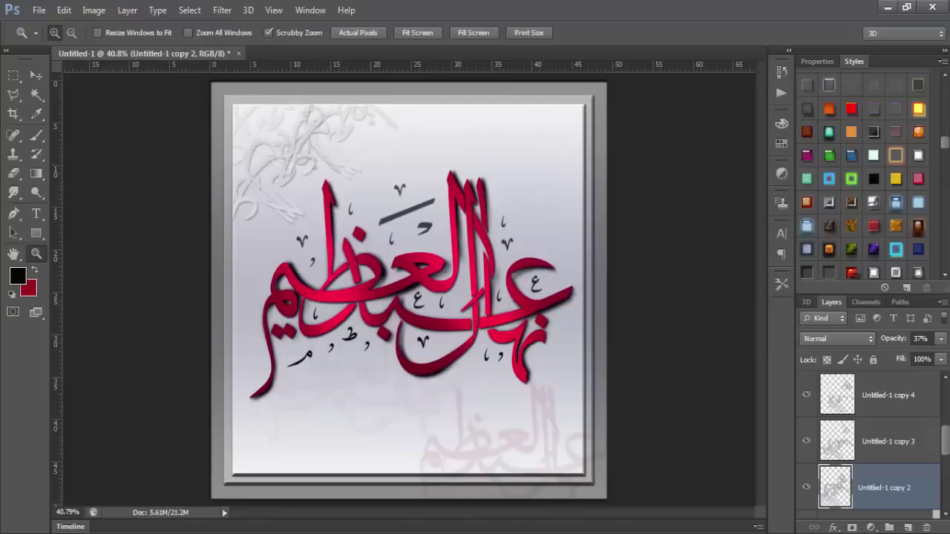
scroll(879, 445, up, 3)
click(875, 395)
Step: Add Layer 5 above Layer 4 and fill it with black
key(p)
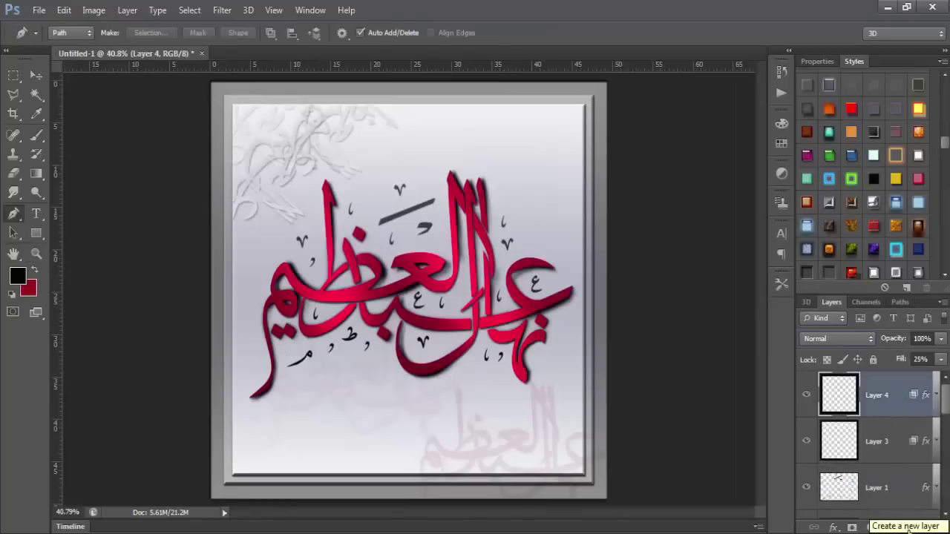
click(906, 527)
key(alt+BackSpace)
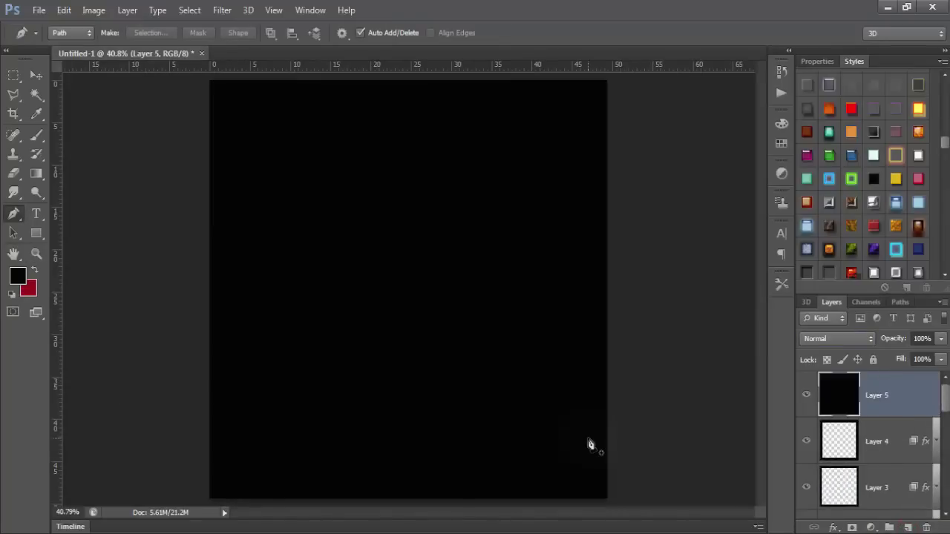
Step: Save the document as Untitled-1.psd on the Desktop
click(220, 11)
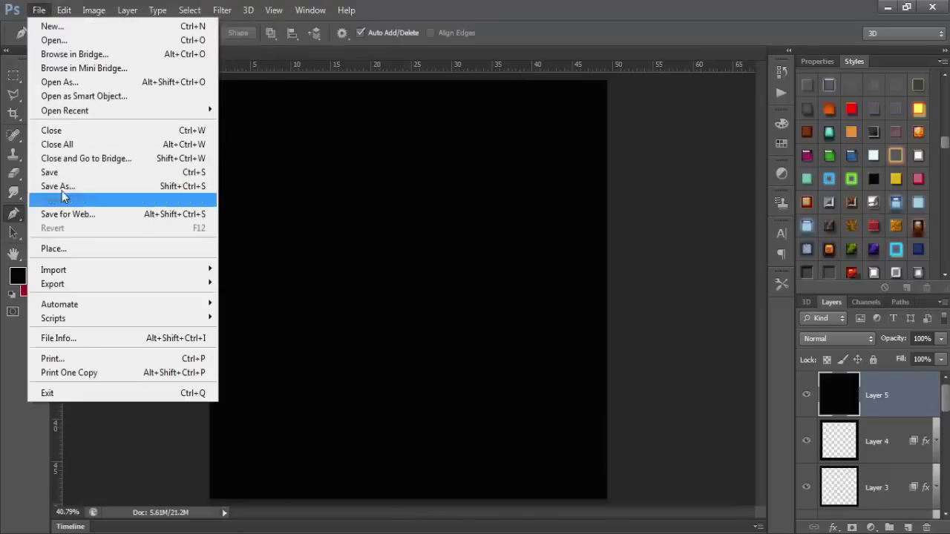
click(62, 190)
click(312, 174)
click(641, 327)
click(615, 162)
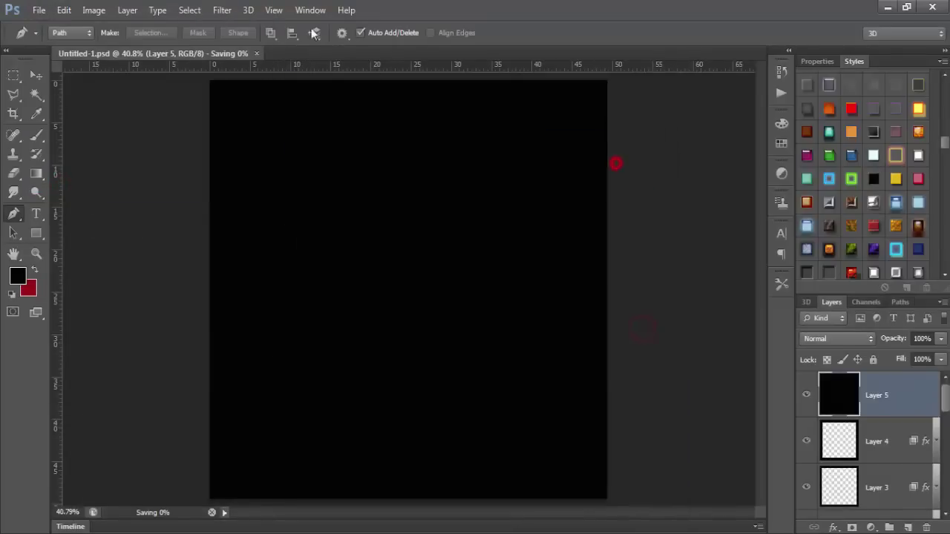
Step: Light the black layer with a soft Lighting Effects spotlight from the upper right
click(222, 10)
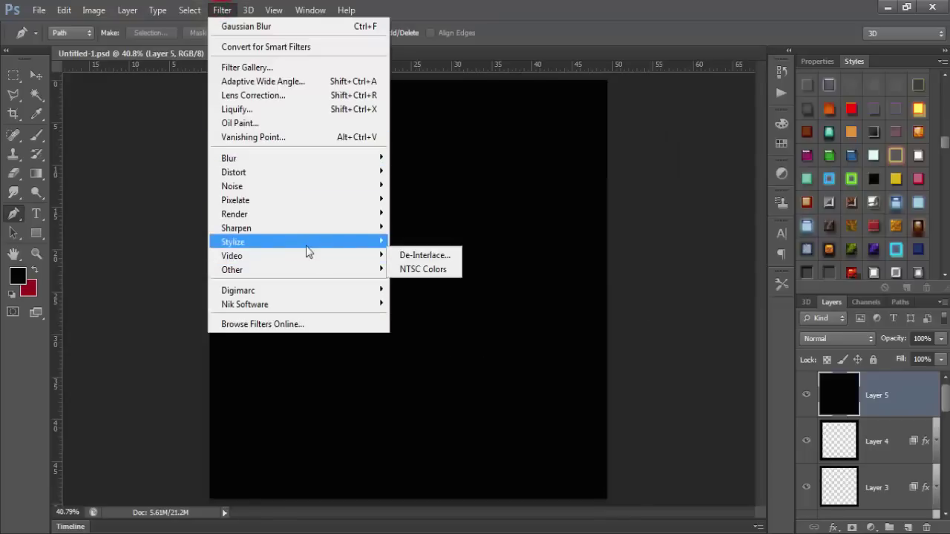
mouse_move(234, 214)
click(460, 269)
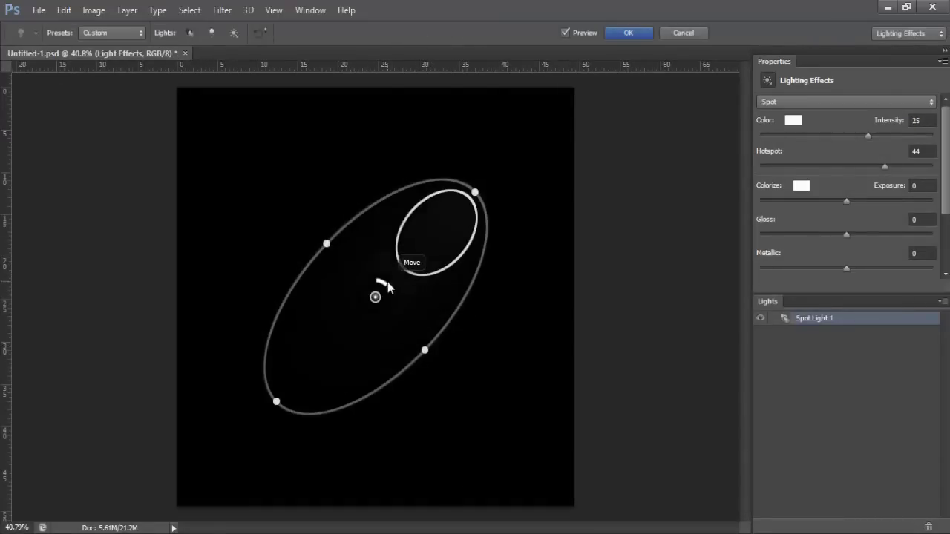
drag(388, 285, 385, 290)
drag(442, 242, 515, 160)
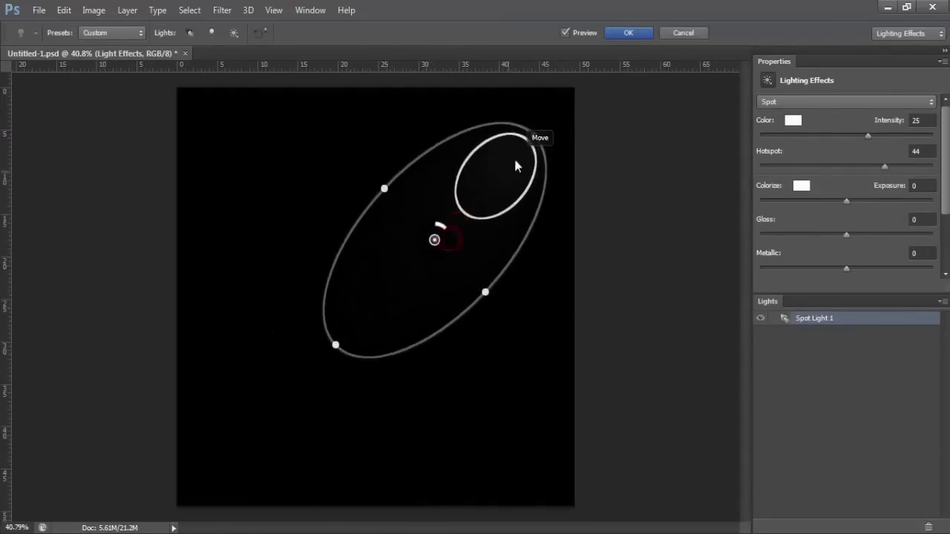
mouse_move(486, 307)
mouse_down()
mouse_move(510, 310)
mouse_move(509, 322)
mouse_up()
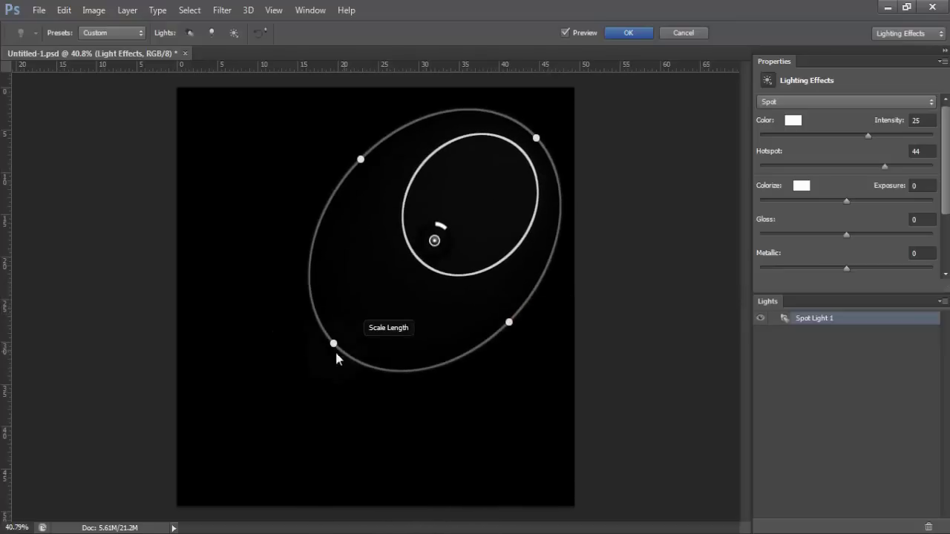
drag(293, 393, 289, 387)
mouse_move(422, 256)
mouse_down()
mouse_move(404, 274)
mouse_move(408, 294)
mouse_up()
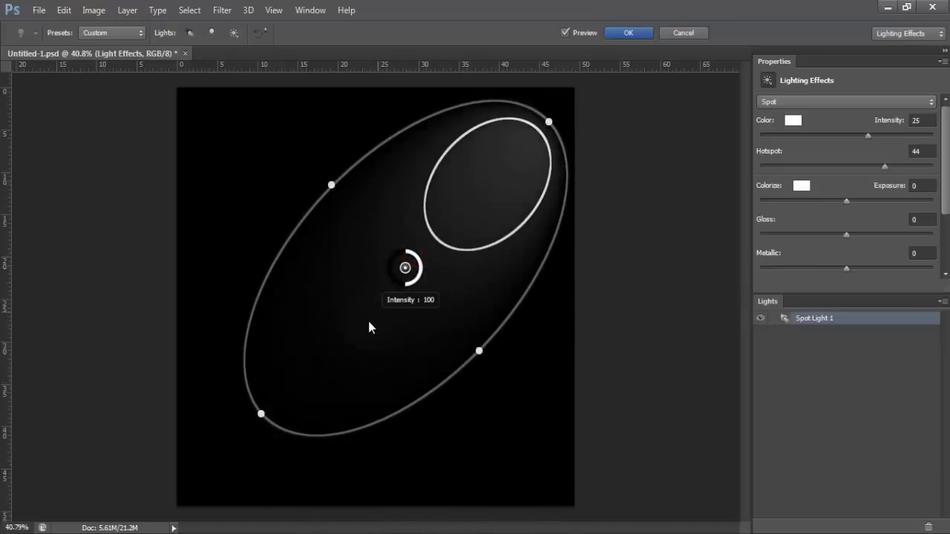
drag(481, 364, 507, 379)
drag(262, 428, 264, 424)
click(623, 35)
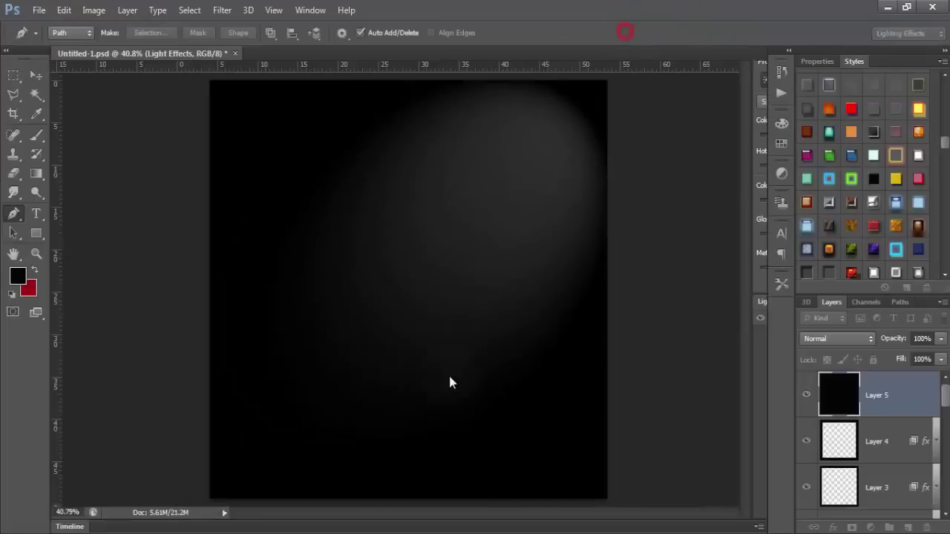
Step: Set Layer 5 to the Overlay blend mode at 94% opacity
click(805, 340)
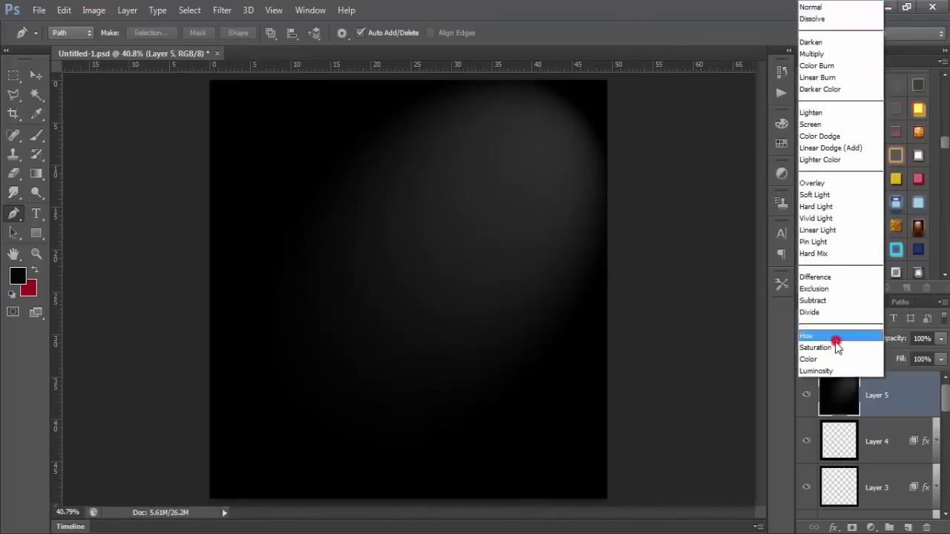
click(812, 181)
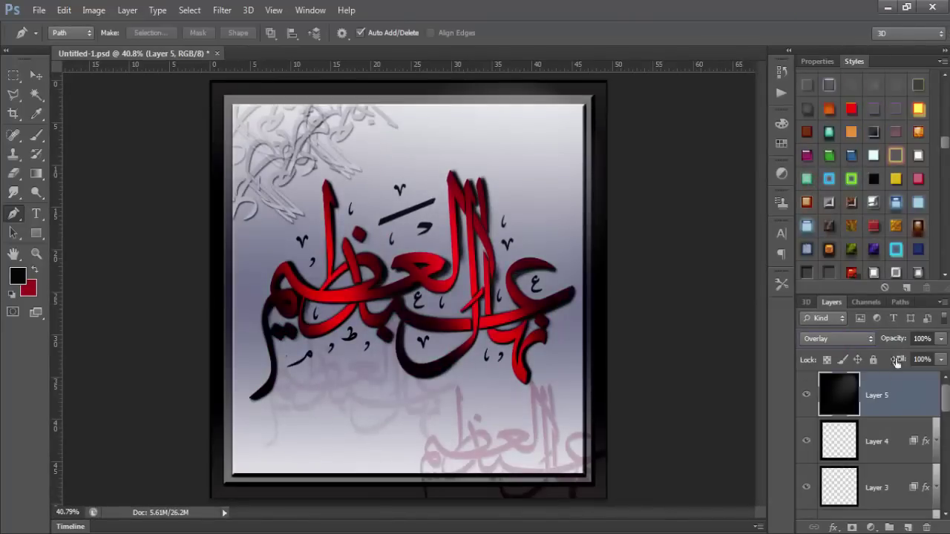
drag(870, 337, 894, 344)
text(94)
Step: Add a mask to Layer 5 and paint brightened patches with a 70% brush
click(851, 528)
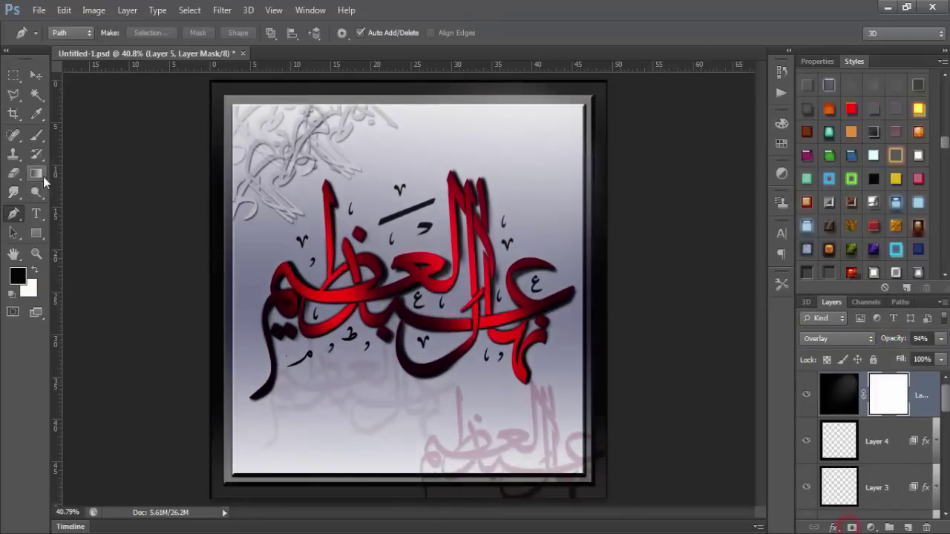
click(38, 135)
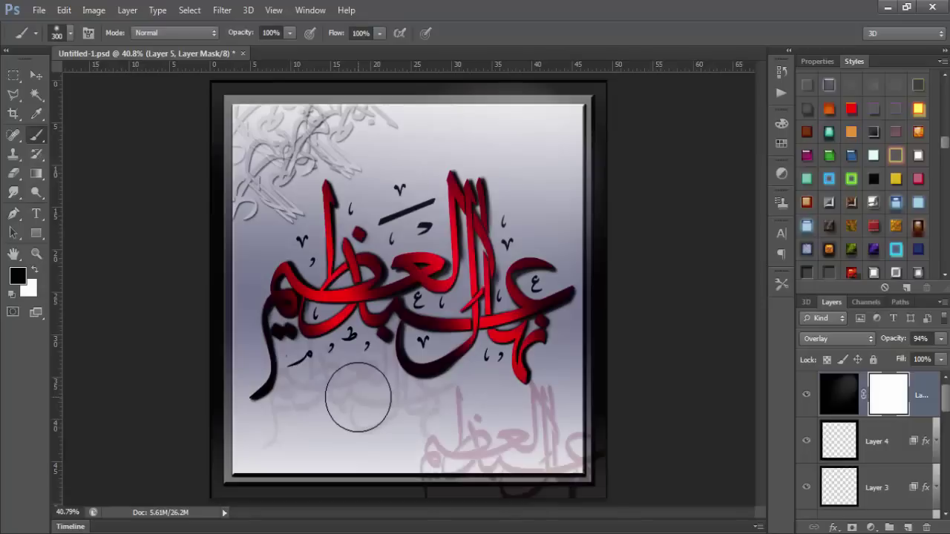
drag(239, 32, 217, 32)
drag(267, 386, 319, 349)
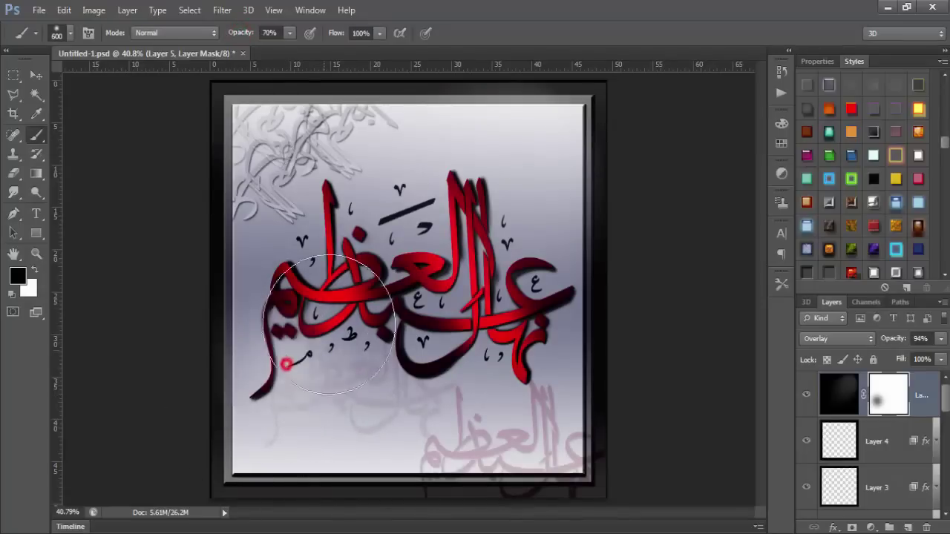
drag(386, 385, 437, 409)
click(509, 221)
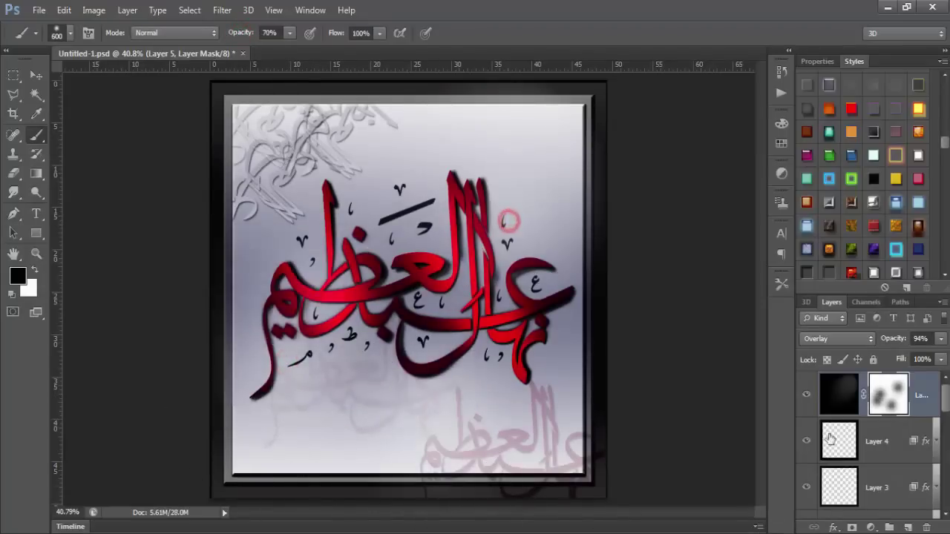
click(806, 394)
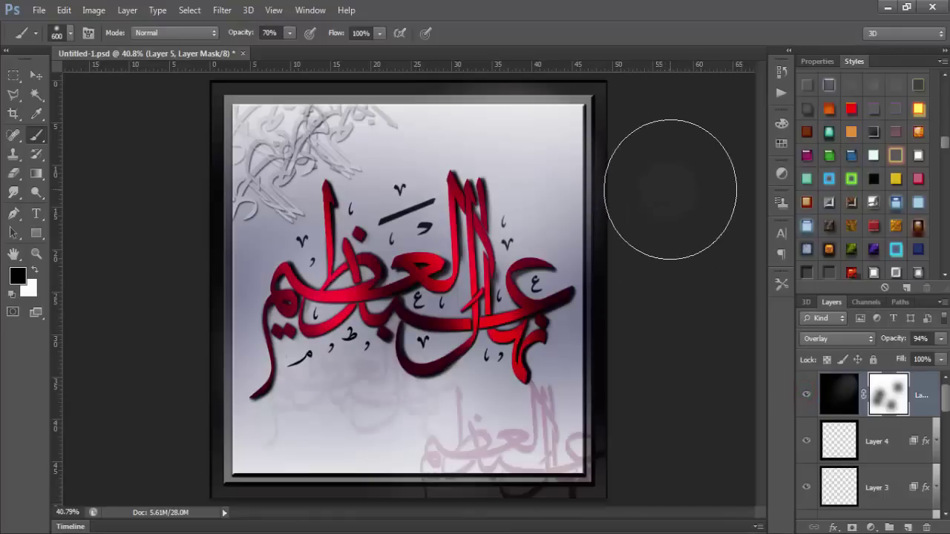
click(523, 328)
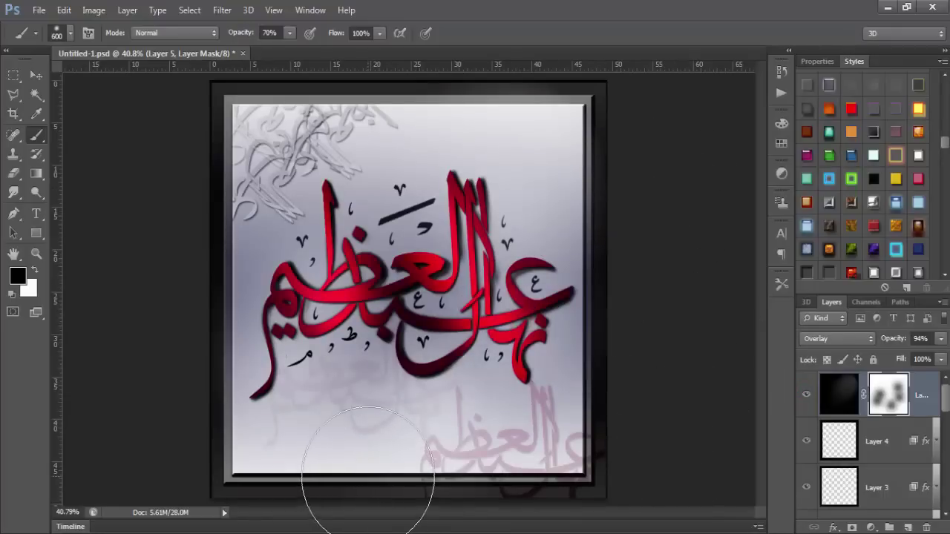
Step: Select Layer 4, then Untitled-1 copy 6 and copy 5, and deselect
click(38, 255)
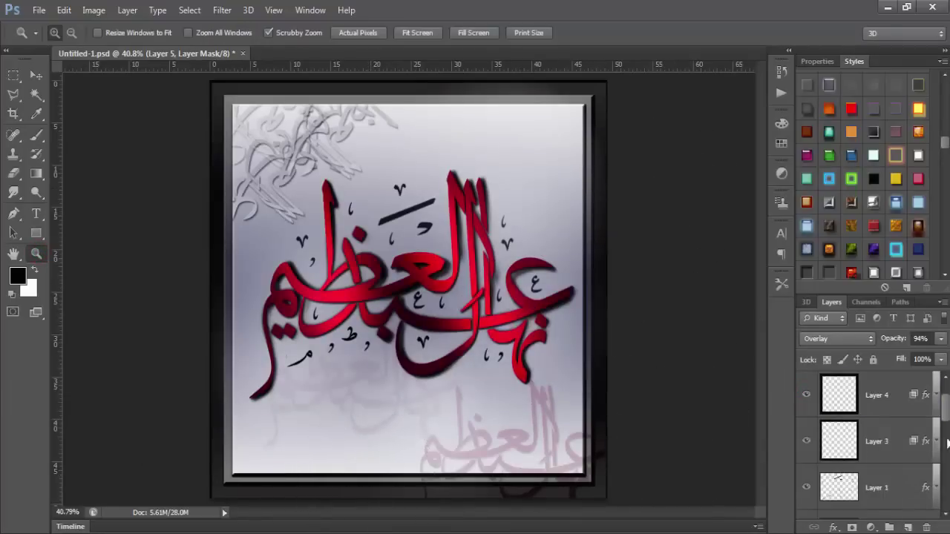
click(843, 443)
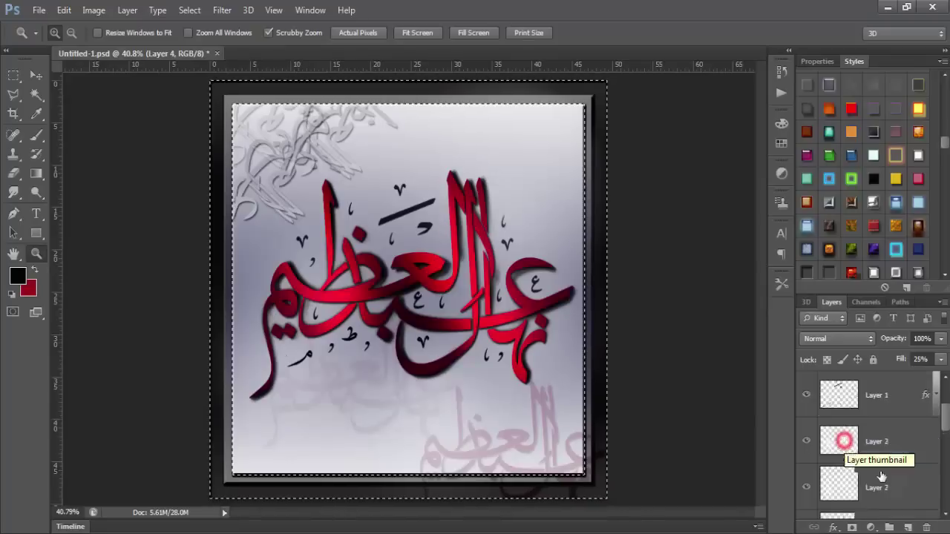
scroll(844, 444, down, 5)
click(886, 451)
click(804, 441)
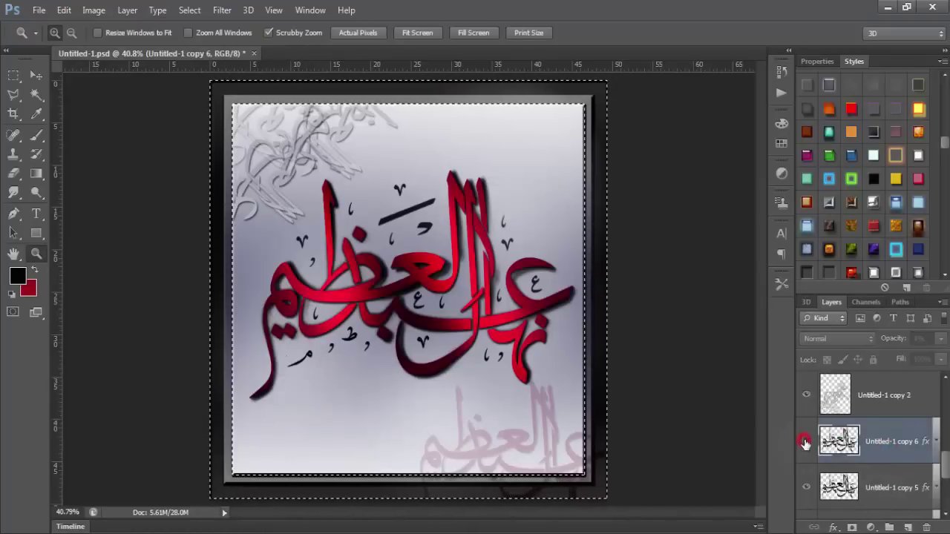
click(854, 483)
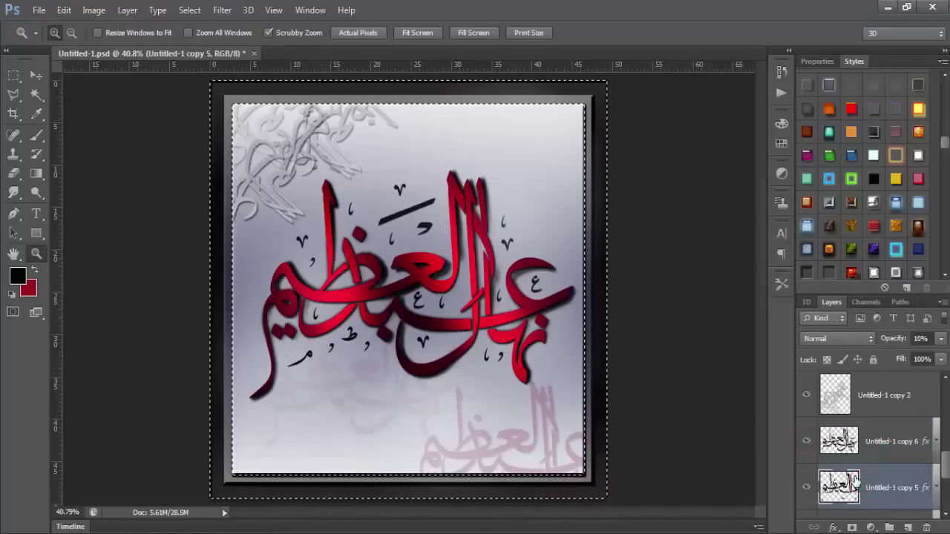
key(ctrl+d)
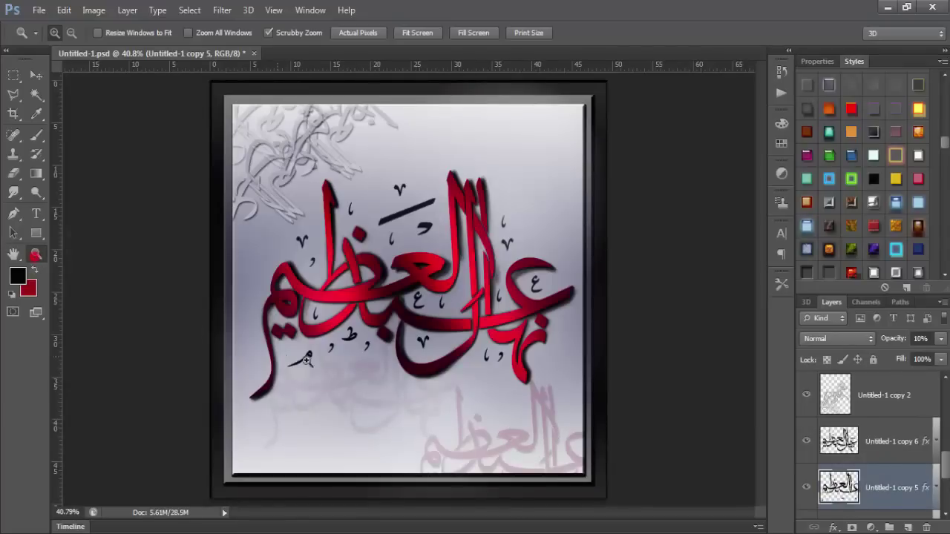
Step: Drag the nassmatgfxvedio logo from D:\Asfour\mylogo onto the Photoshop canvas
click(13, 528)
click(206, 271)
double_click(414, 111)
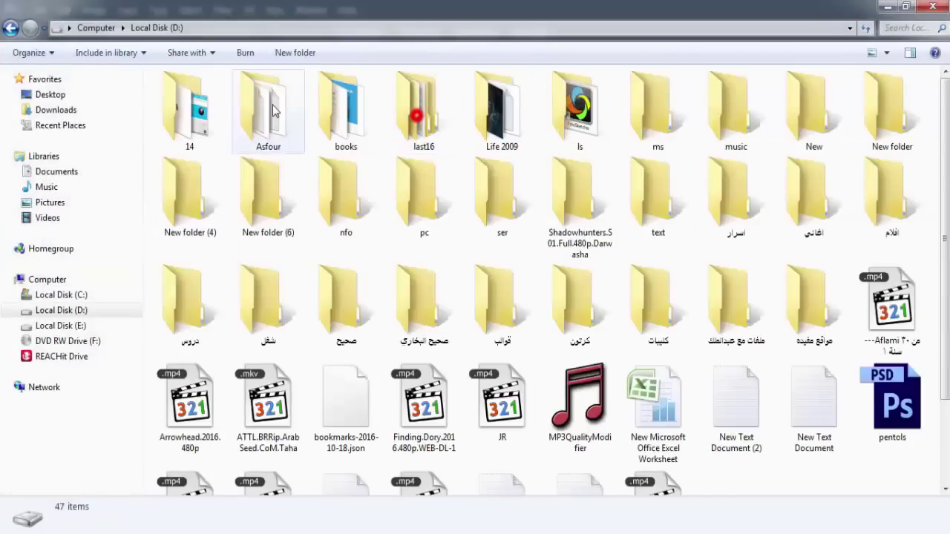
double_click(267, 107)
double_click(508, 108)
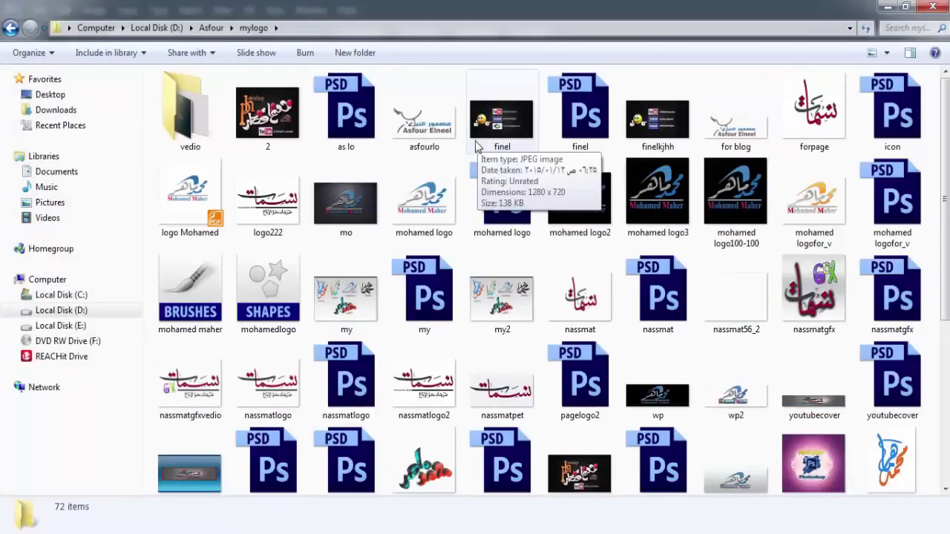
drag(185, 386, 312, 480)
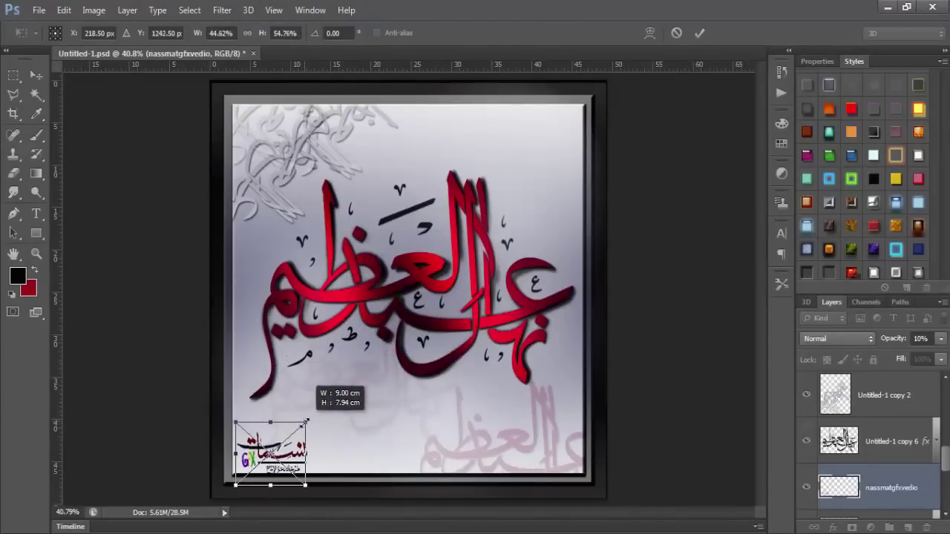
Step: Scale the logo down into the bottom-left corner and commit it
drag(397, 364, 292, 432)
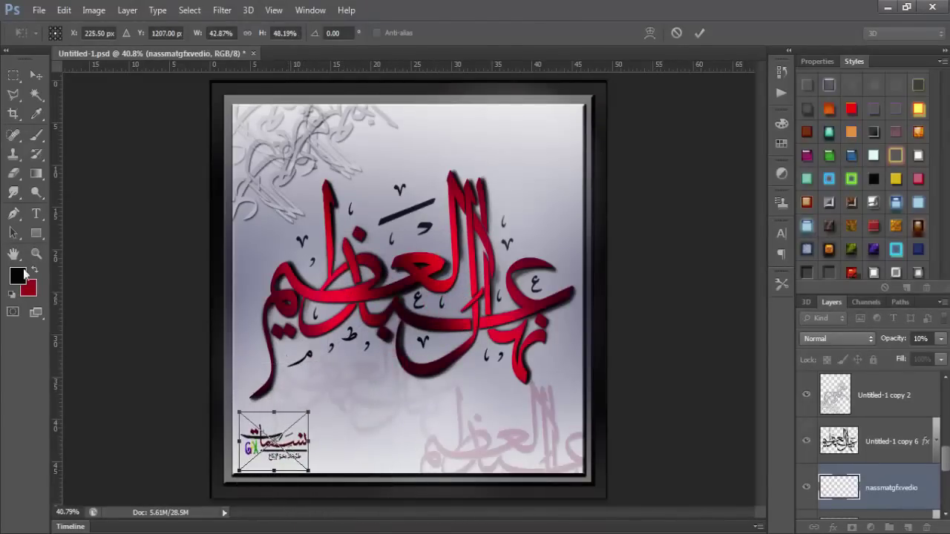
click(35, 253)
key(Return)
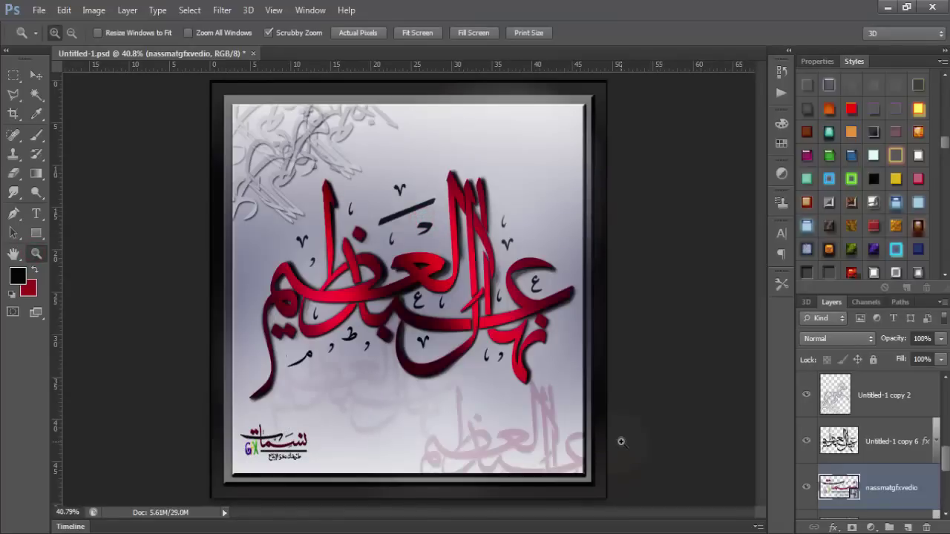
Step: Lower the Untitled-1 copy 5 layer's opacity to 6%
click(873, 454)
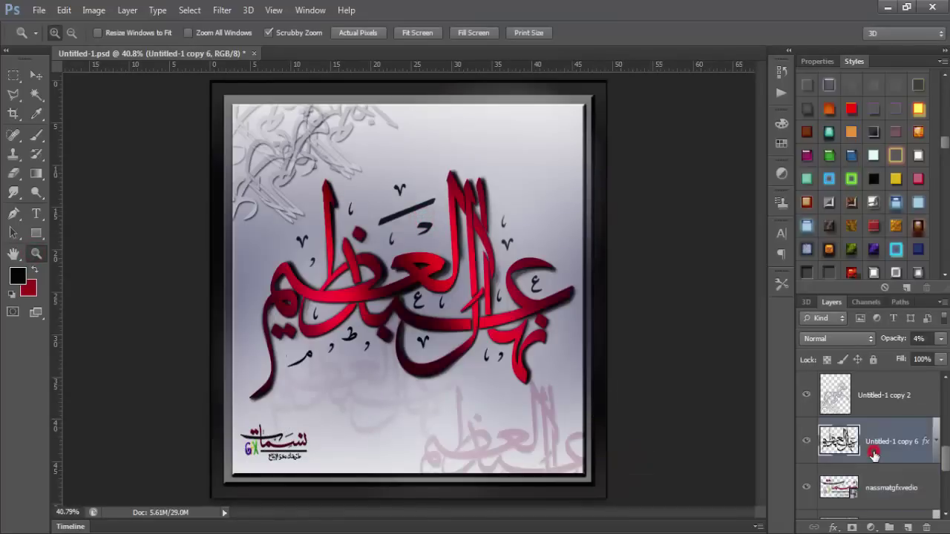
scroll(874, 454, down, 1)
click(894, 480)
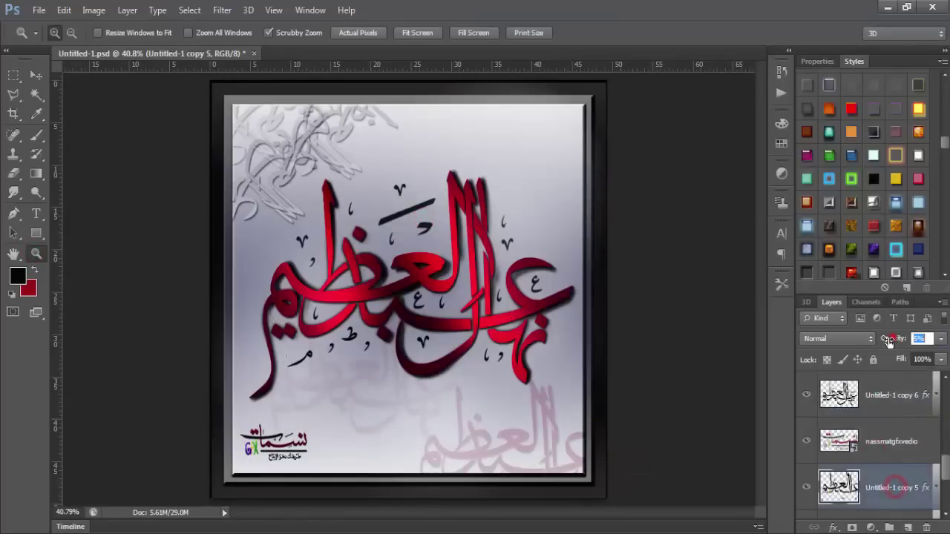
drag(890, 339, 888, 342)
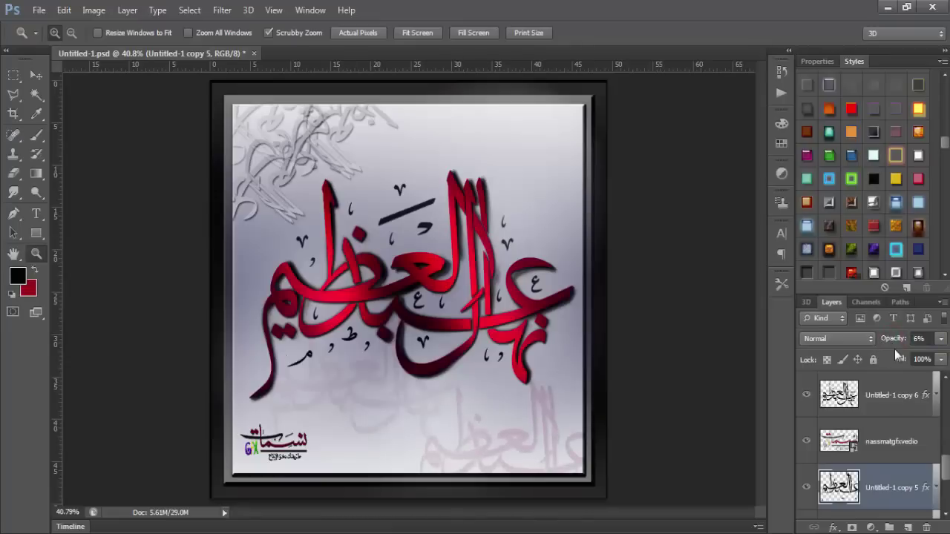
Step: Try File > Save As and dismiss the save-in-progress error
click(39, 11)
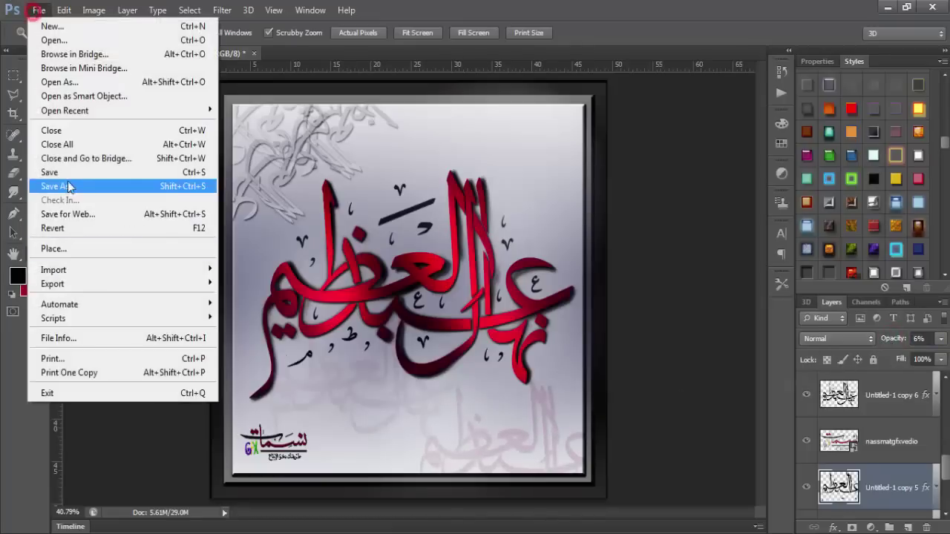
click(67, 186)
click(39, 11)
click(64, 186)
key(Return)
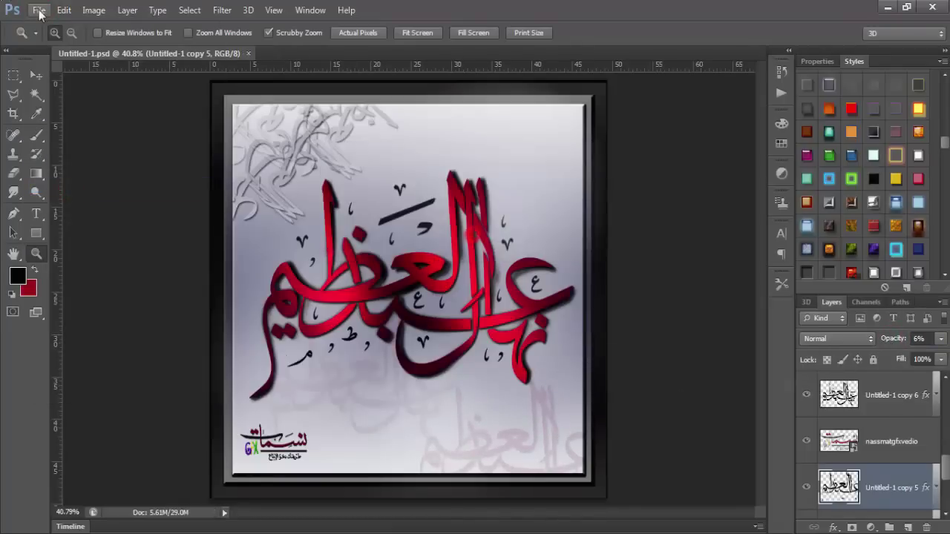
Step: Save the artwork as a JPEG on the Desktop and view it in Photo Viewer
click(39, 10)
click(68, 186)
click(547, 350)
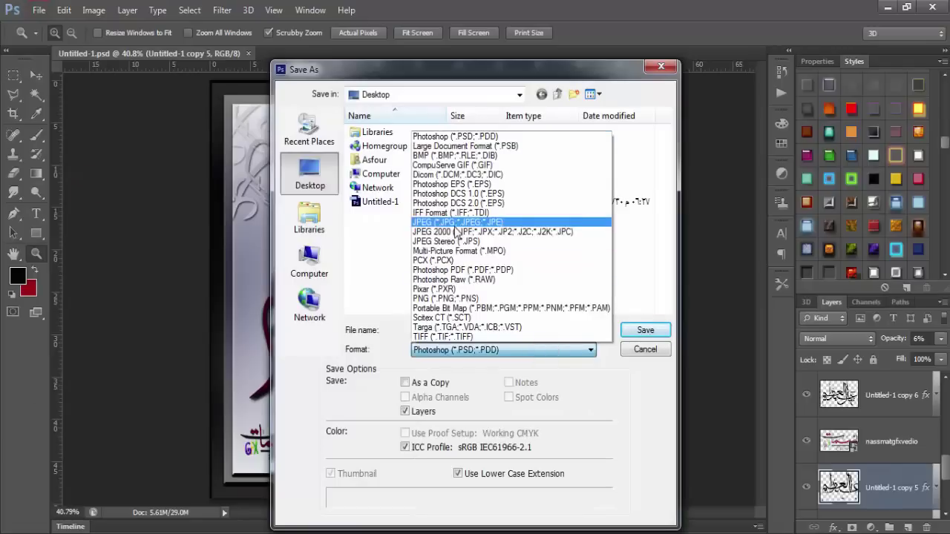
click(455, 222)
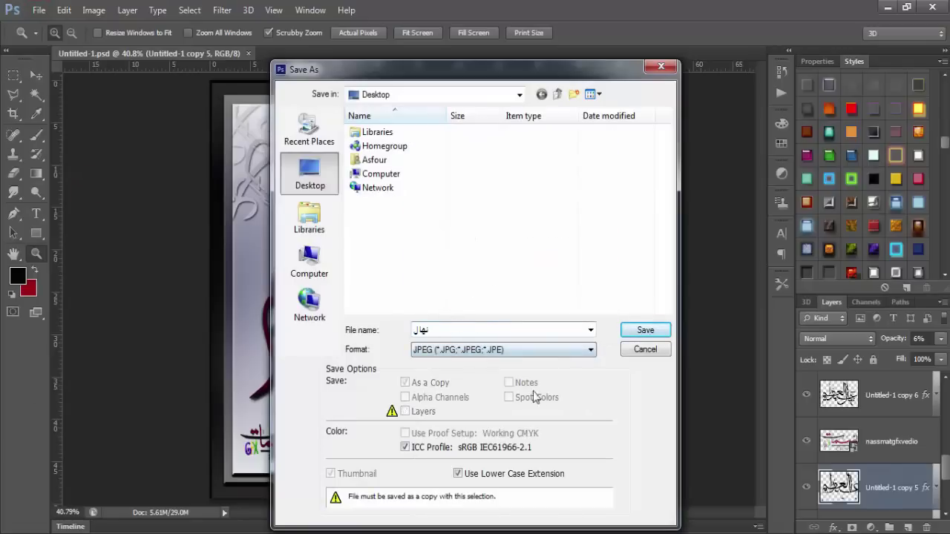
click(633, 330)
click(566, 133)
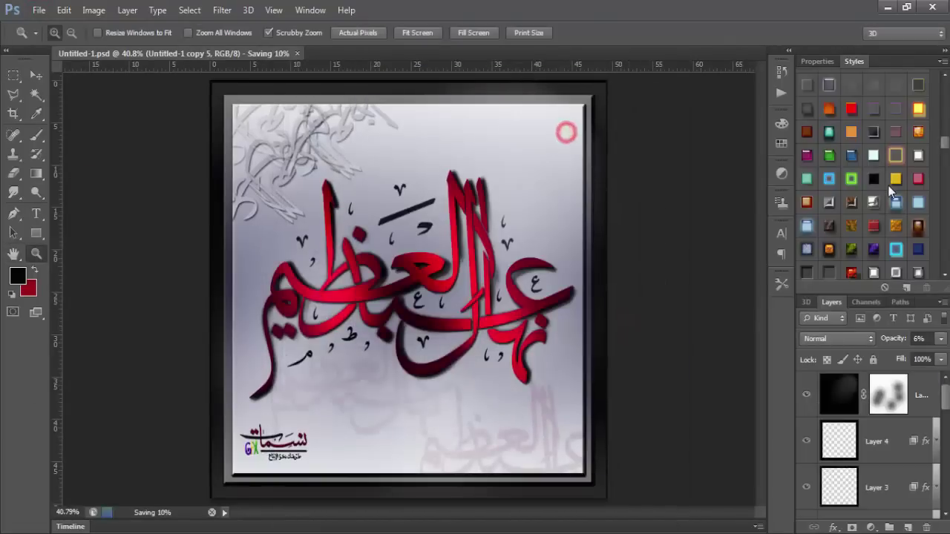
click(887, 6)
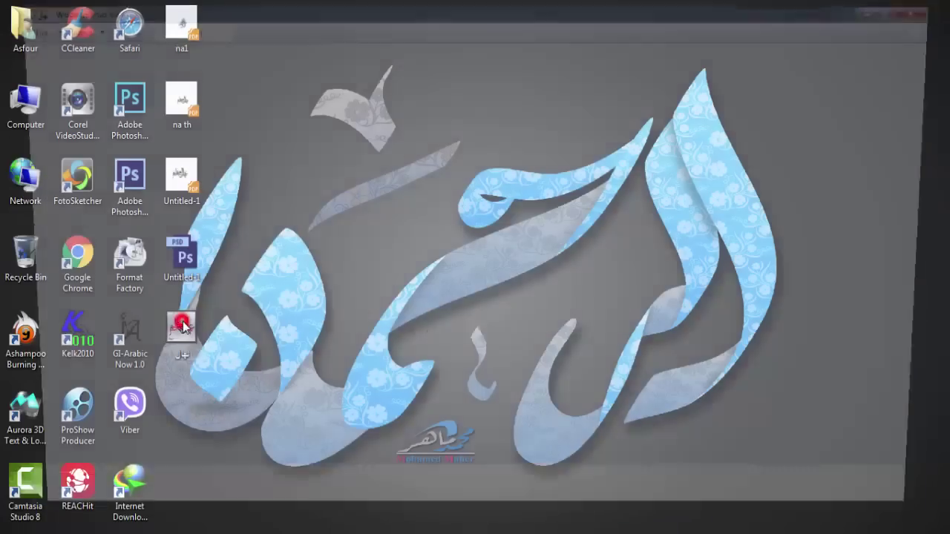
double_click(182, 327)
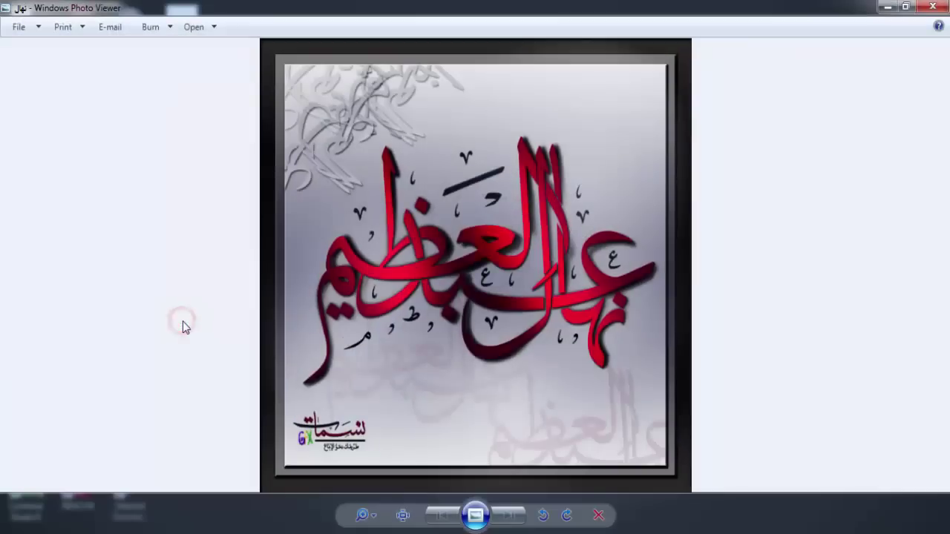